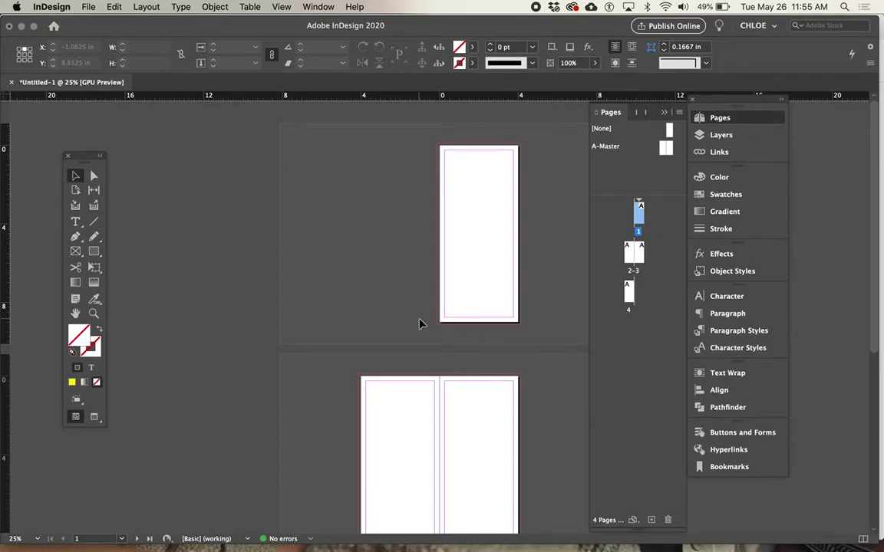
# Step: Switch to Chrome and review the brochure brief's list of required items and the copy deck for the front panel
pyautogui.press('super+Tab')
pyautogui.press('super+Tab')
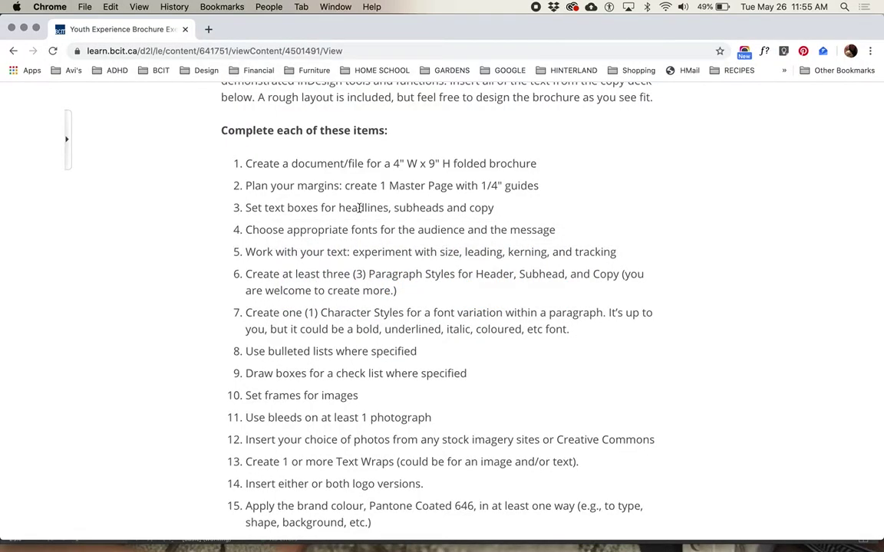
pyautogui.moveTo(339, 208); pyautogui.dragTo(399, 208)
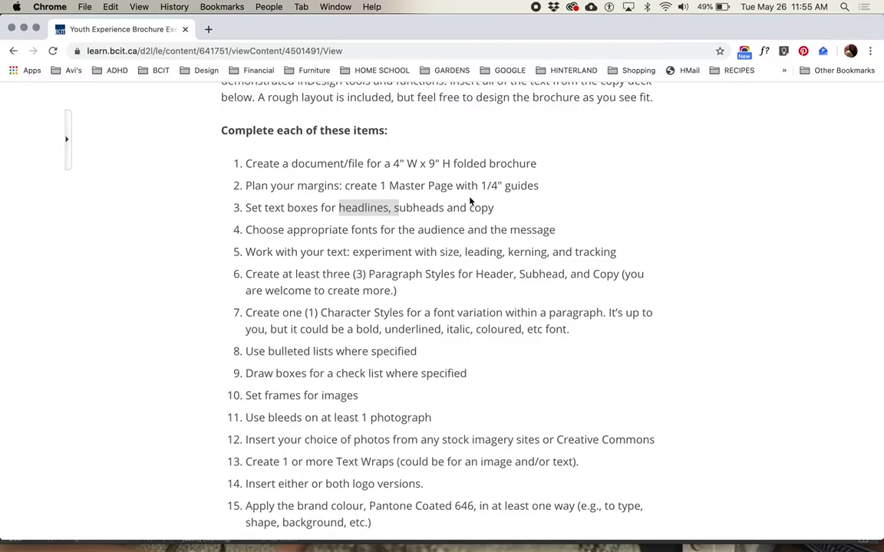
pyautogui.scroll(-1, 480, 235)
pyautogui.scroll(-10, 480, 235)
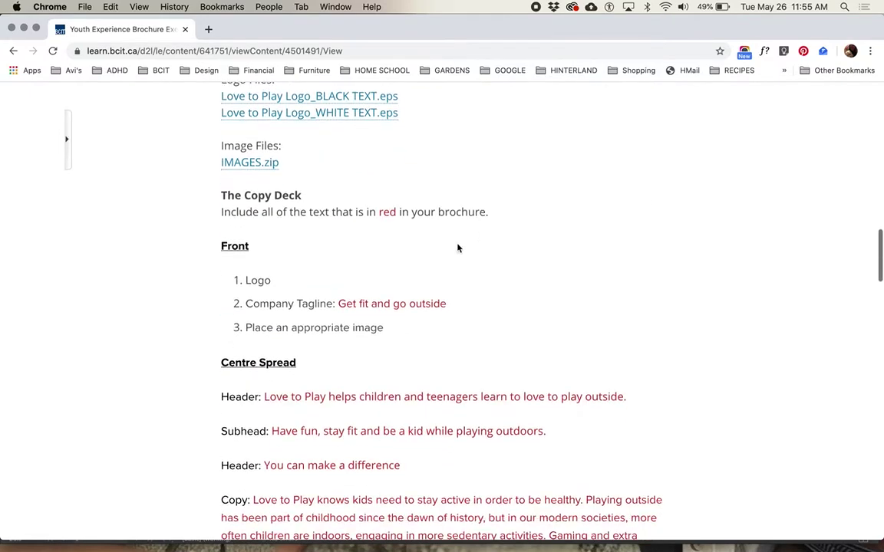
pyautogui.scroll(-1, 269, 296)
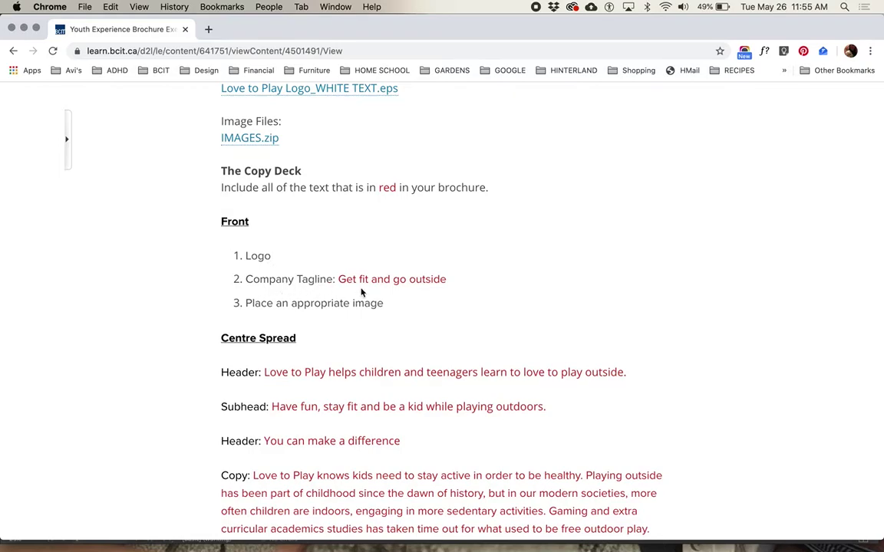
# Step: Download the logo files Love to Play Logo_BLACK TEXT.eps and Love to Play Logo_WHITE TEXT.eps from the assignment page
pyautogui.scroll(2, 385, 306)
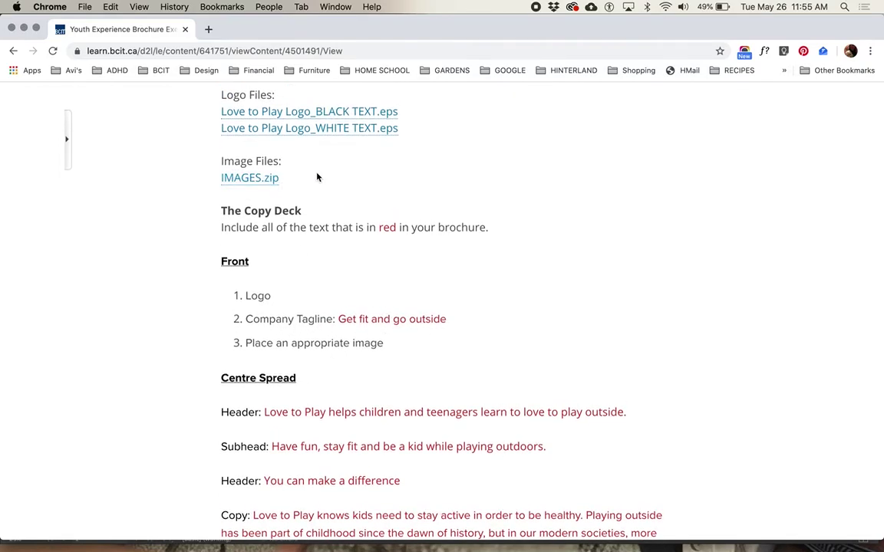
pyautogui.scroll(1, 330, 175)
pyautogui.click(376, 143)
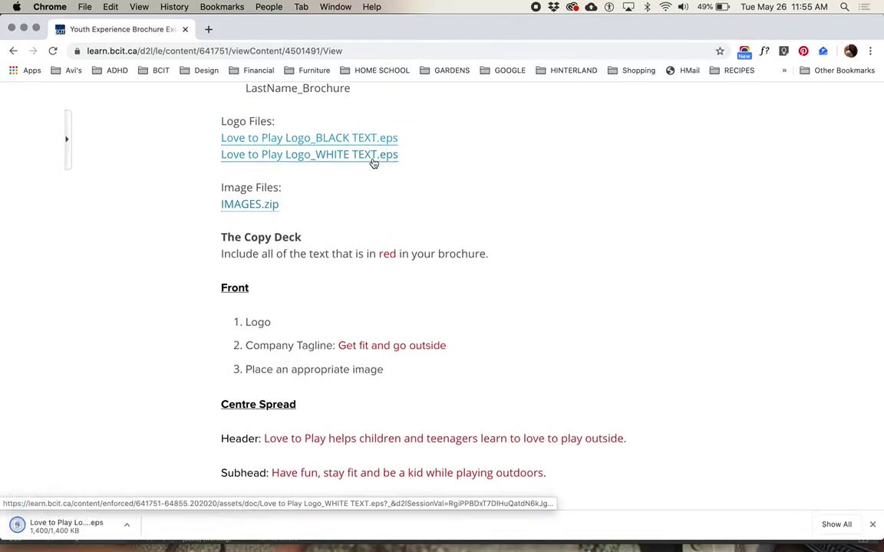
pyautogui.click(373, 159)
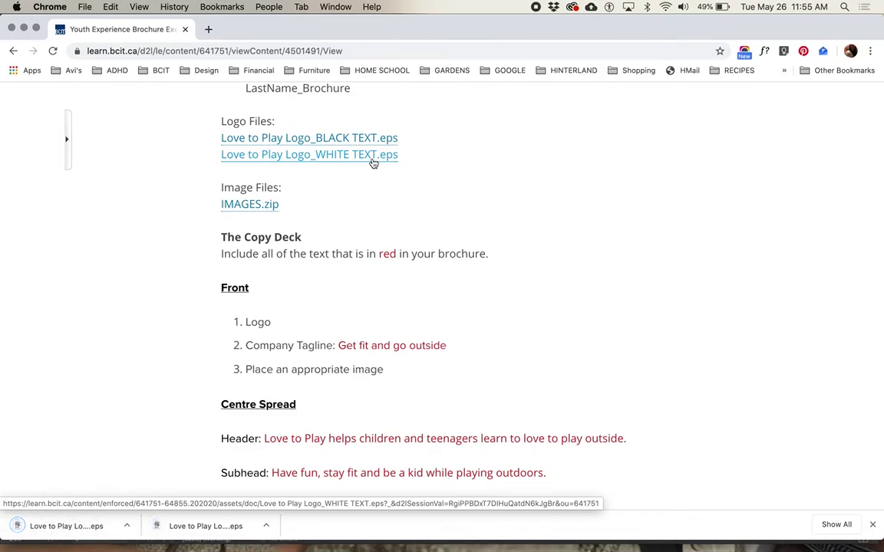
pyautogui.scroll(-1, 394, 290)
# Step: Switch back to InDesign, bring page 1 into view and move the panel dock clear of the page
pyautogui.press('super+Tab')
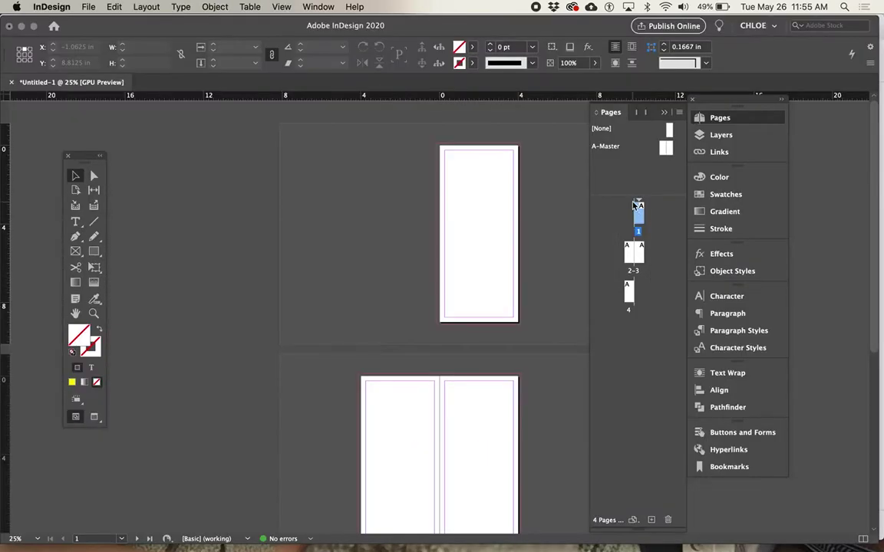
pyautogui.doubleClick(637, 207)
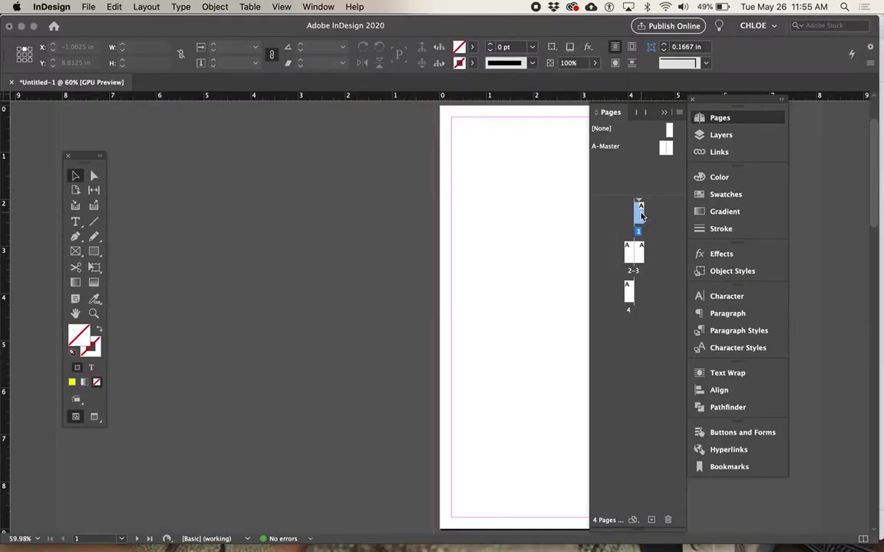
pyautogui.moveTo(765, 101); pyautogui.dragTo(826, 89)
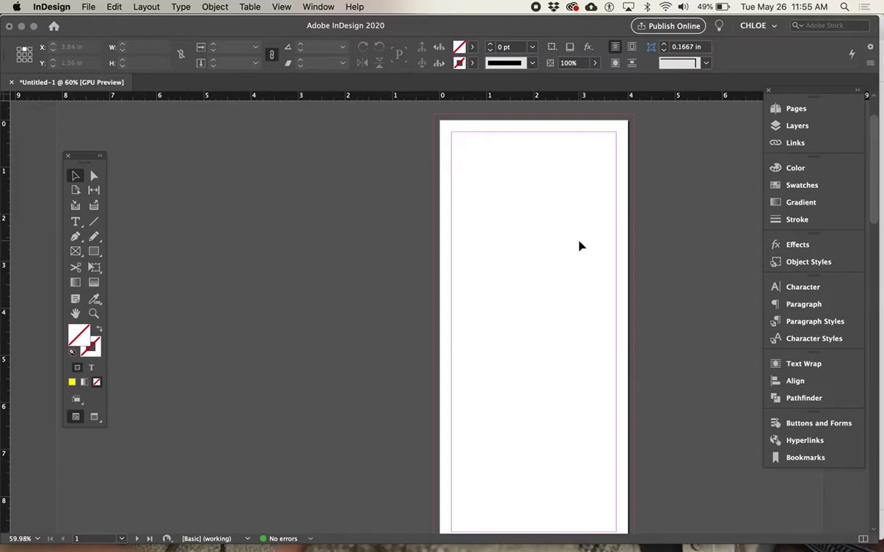
# Step: Draw a rectangular image frame over page 1 out to the bleed edges, 4.25 in wide and 9.25 in high
pyautogui.click(76, 253)
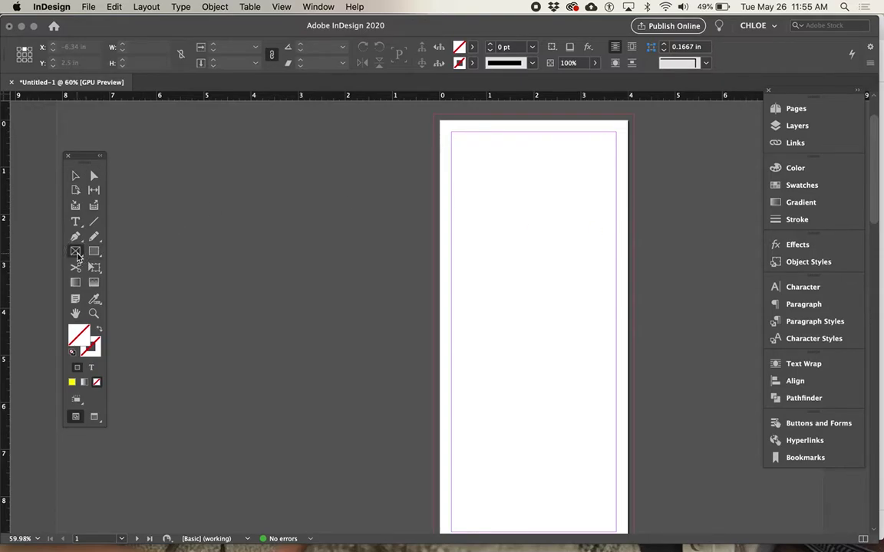
pyautogui.moveTo(100, 157); pyautogui.dragTo(241, 149)
pyautogui.scroll(-1, 429, 155)
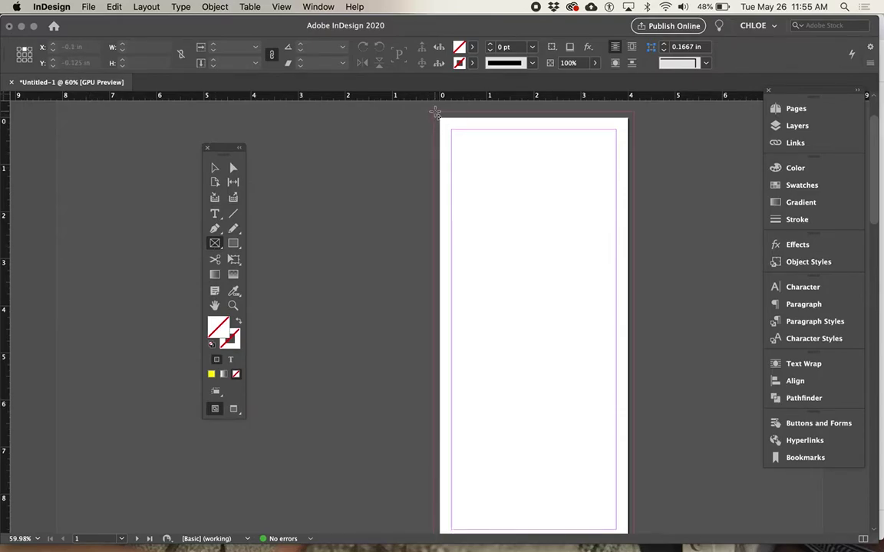
pyautogui.moveTo(435, 114); pyautogui.dragTo(633, 513)
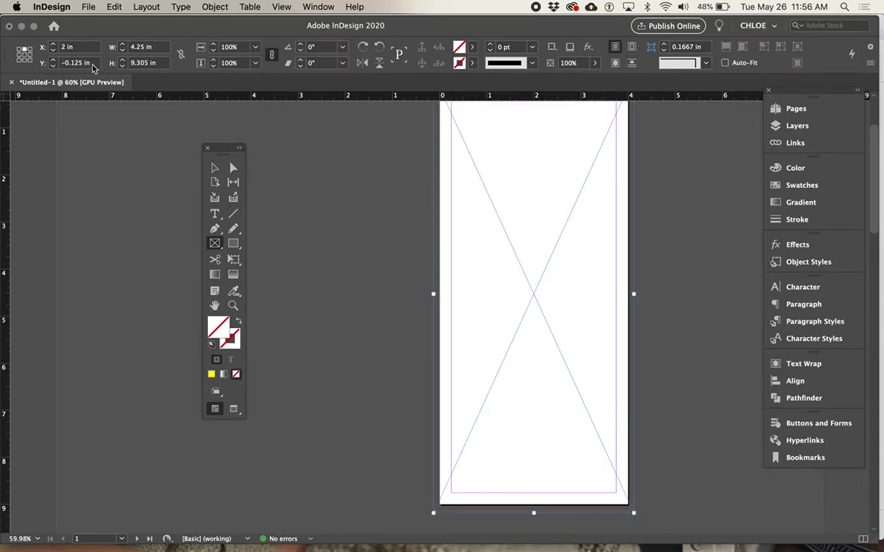
pyautogui.click(215, 168)
pyautogui.moveTo(535, 514); pyautogui.dragTo(533, 510)
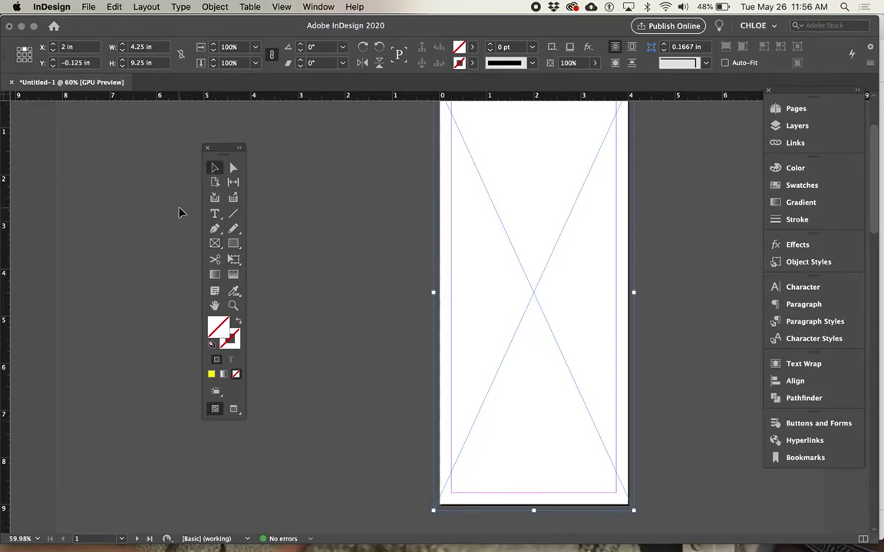
pyautogui.click(89, 7)
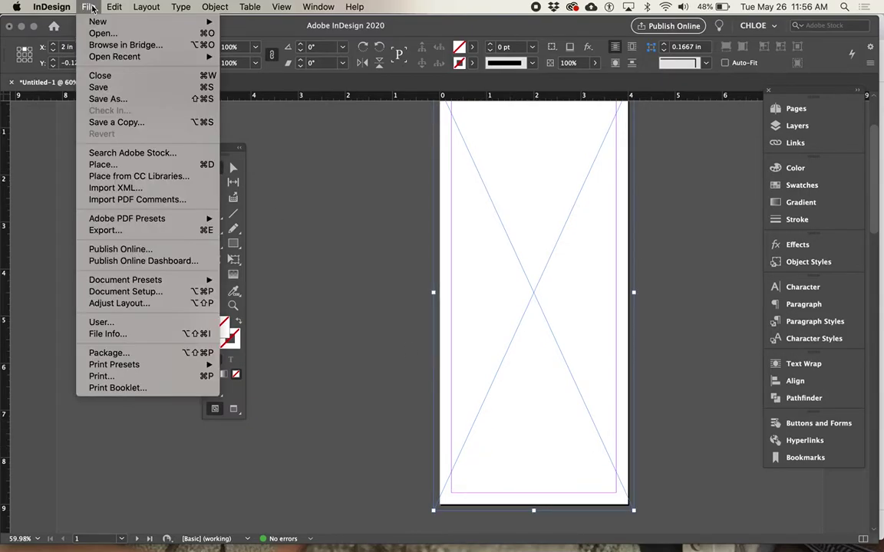
pyautogui.click(119, 166)
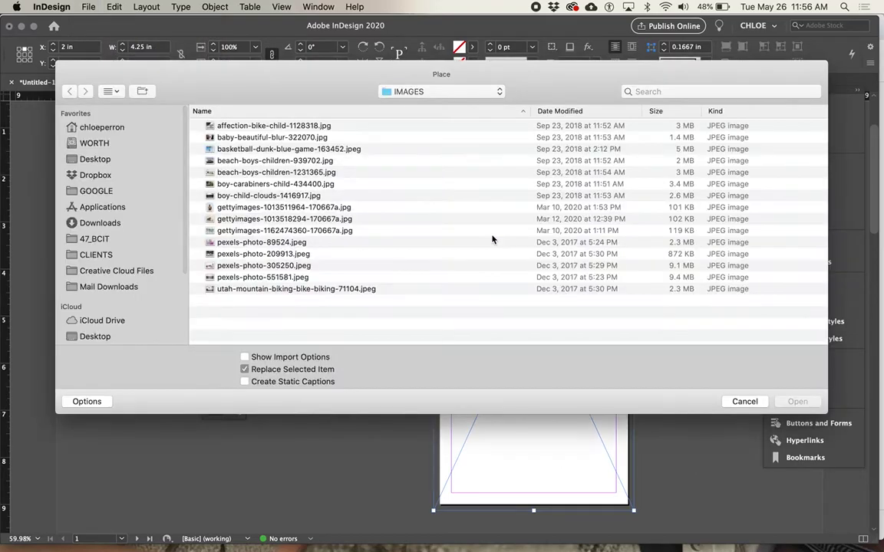
pyautogui.click(308, 127)
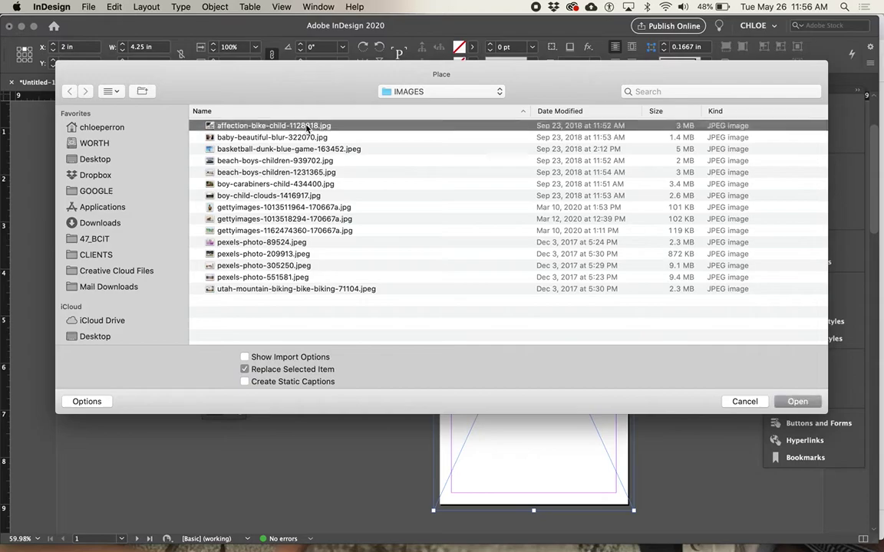
pyautogui.press('space')
pyautogui.press('Down')
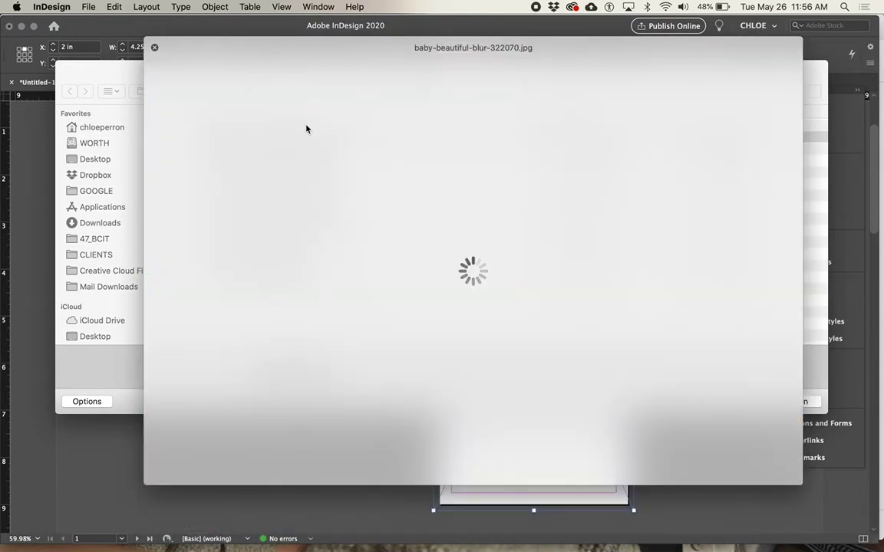
pyautogui.press('Down')
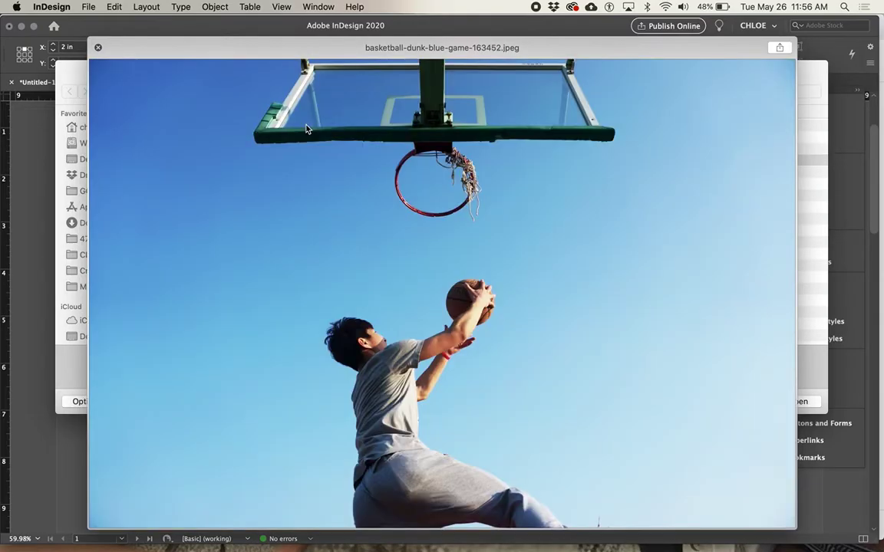
pyautogui.press('Down')
pyautogui.press('Down')
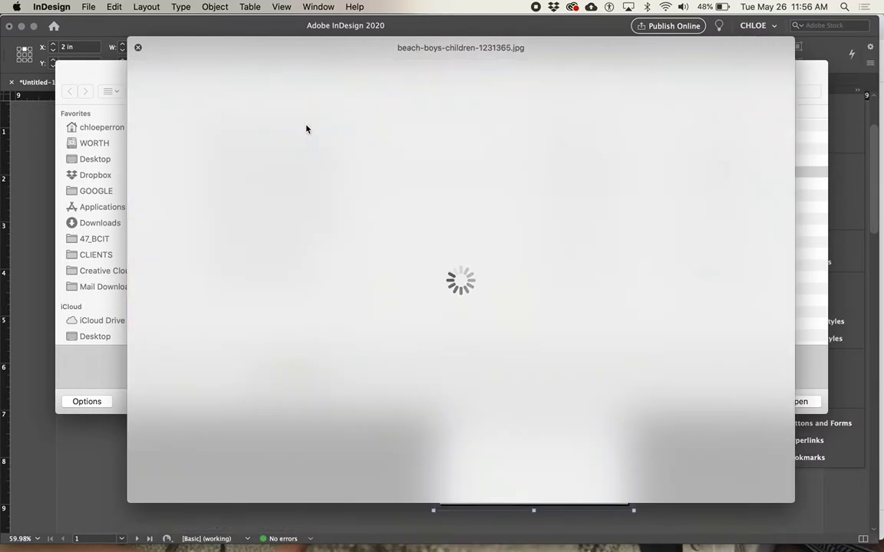
pyautogui.press('Down')
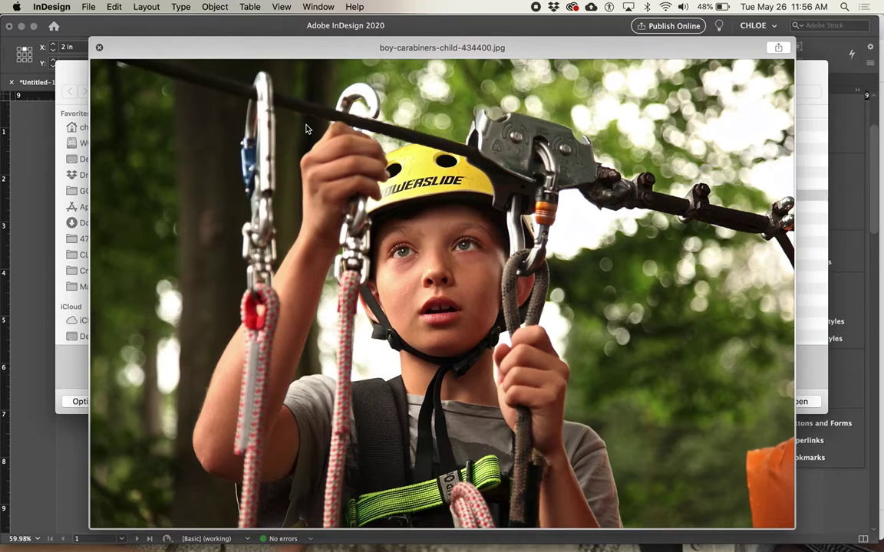
pyautogui.press('Down')
pyautogui.press('Down')
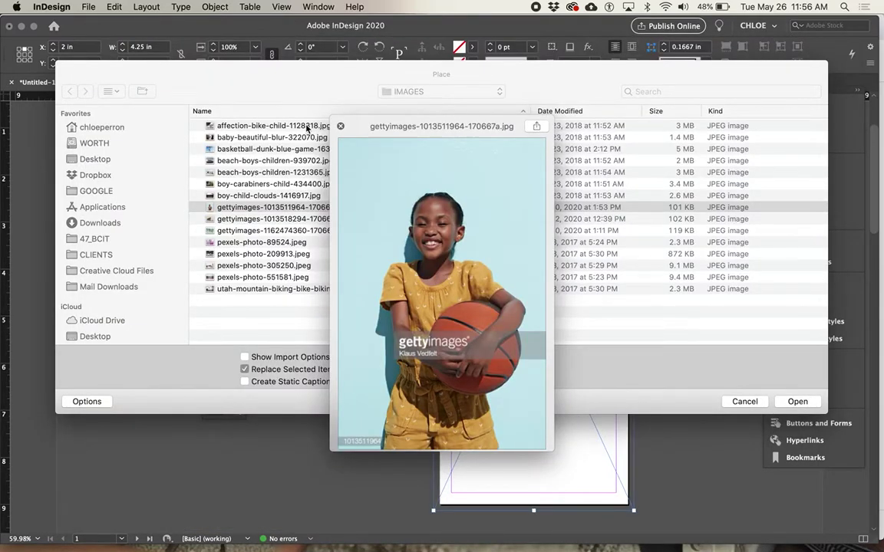
pyautogui.press('space')
pyautogui.press('Return')
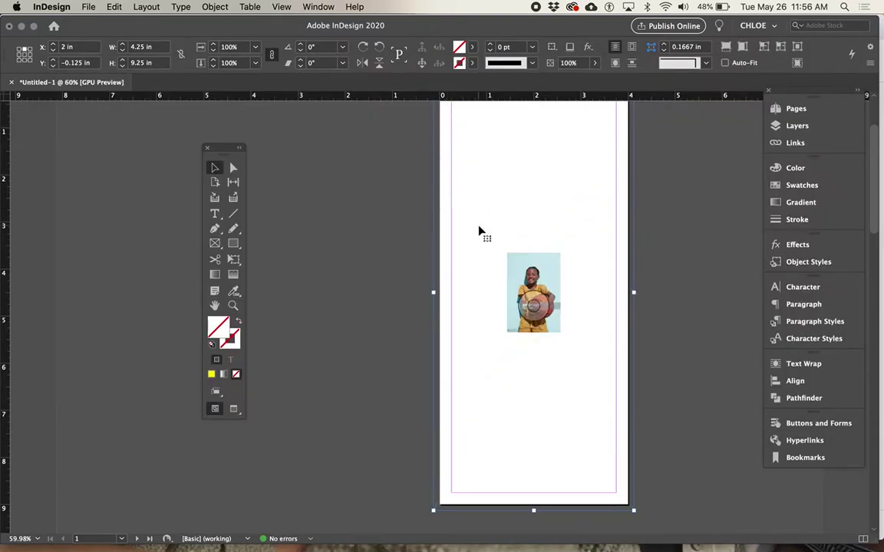
pyautogui.click(794, 145)
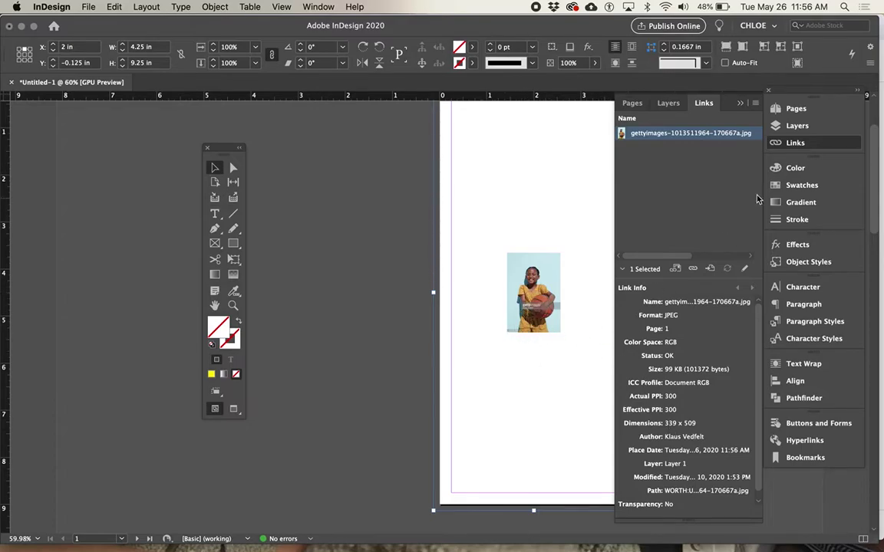
pyautogui.click(793, 144)
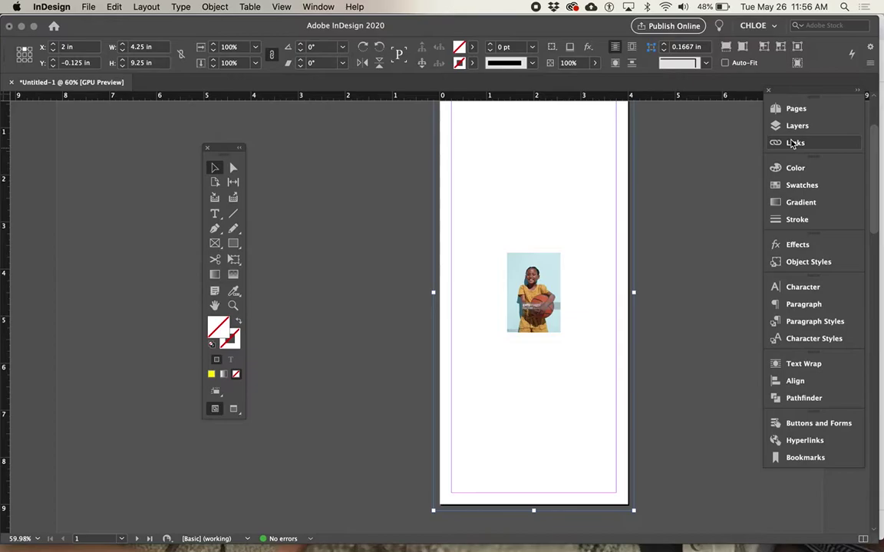
# Step: Try Fill Frame Proportionally on the placed photo and undo the fitting
pyautogui.click(180, 7)
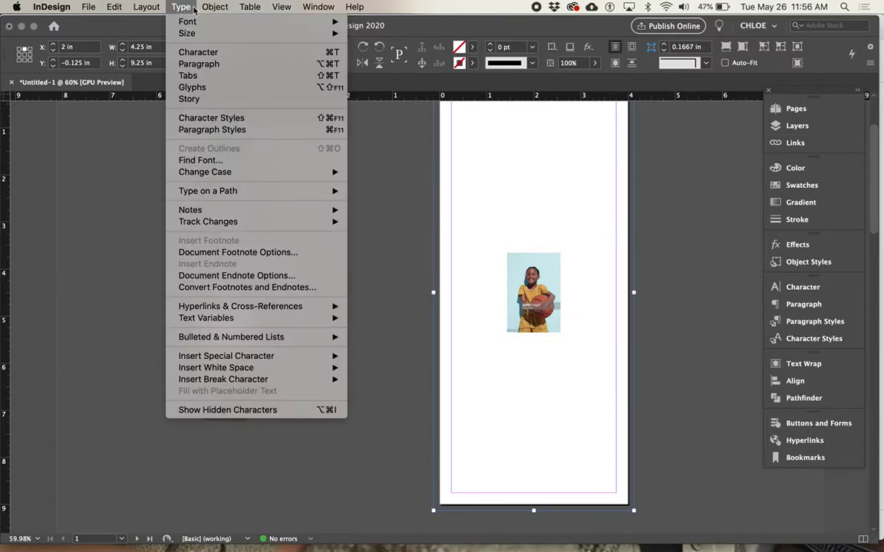
pyautogui.moveTo(217, 7)
pyautogui.moveTo(280, 223)
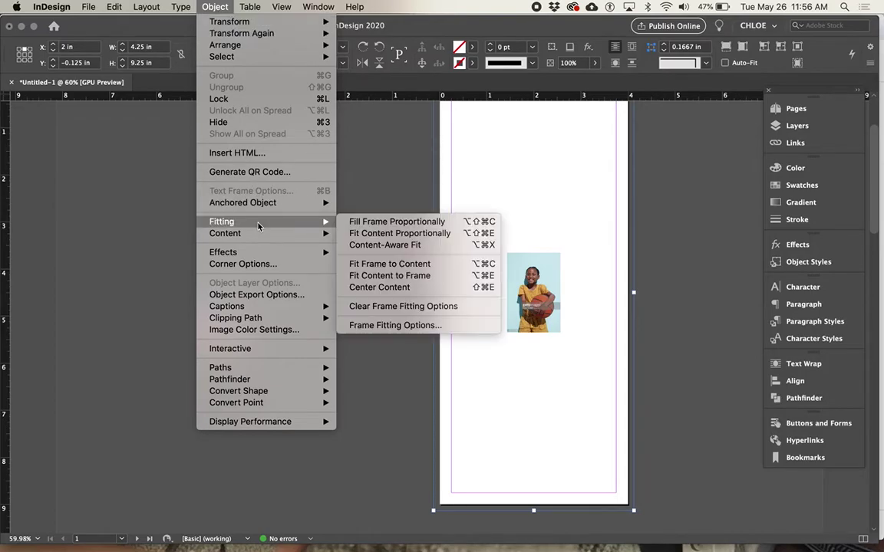
pyautogui.click(382, 222)
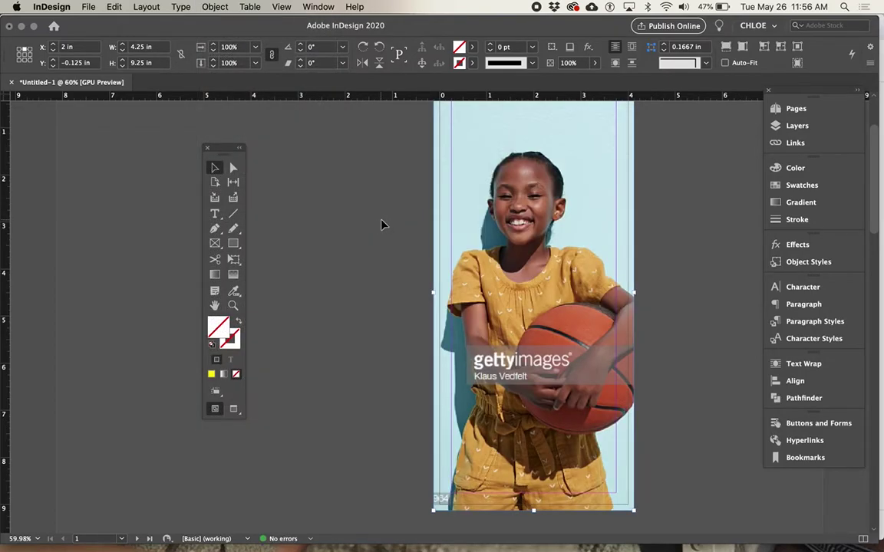
pyautogui.press('super+z')
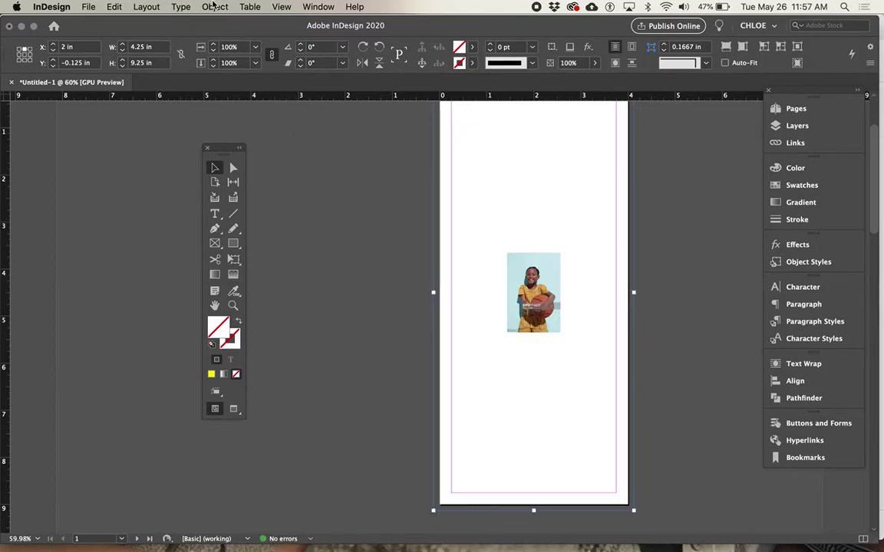
# Step: Apply Fit Content to Frame to the photo on page 1
pyautogui.click(214, 6)
pyautogui.moveTo(253, 222)
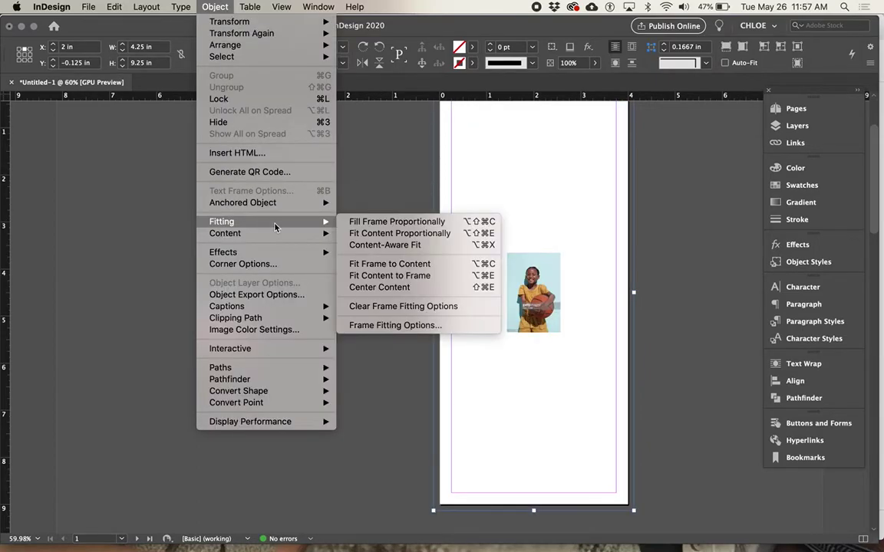
pyautogui.click(404, 276)
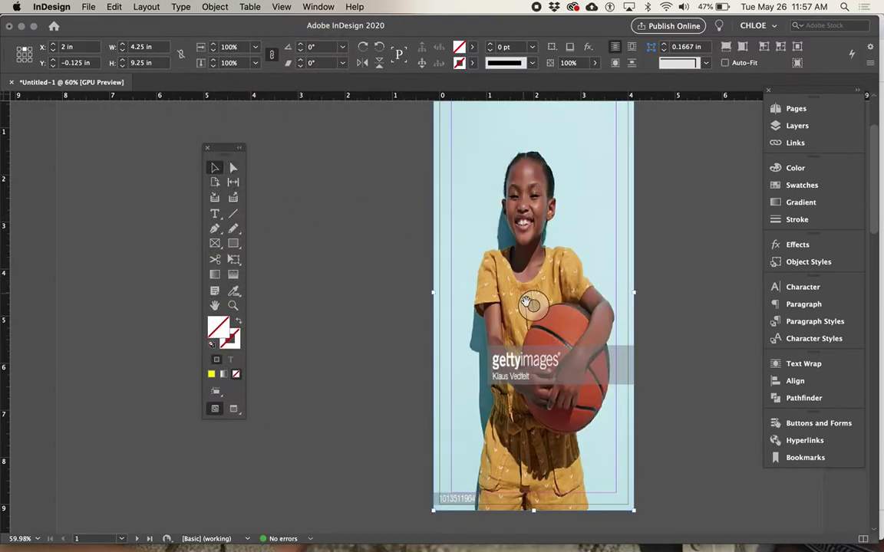
# Step: Select the photo inside its frame with the Direct Selection tool and apply Fill Frame Proportionally
pyautogui.click(234, 168)
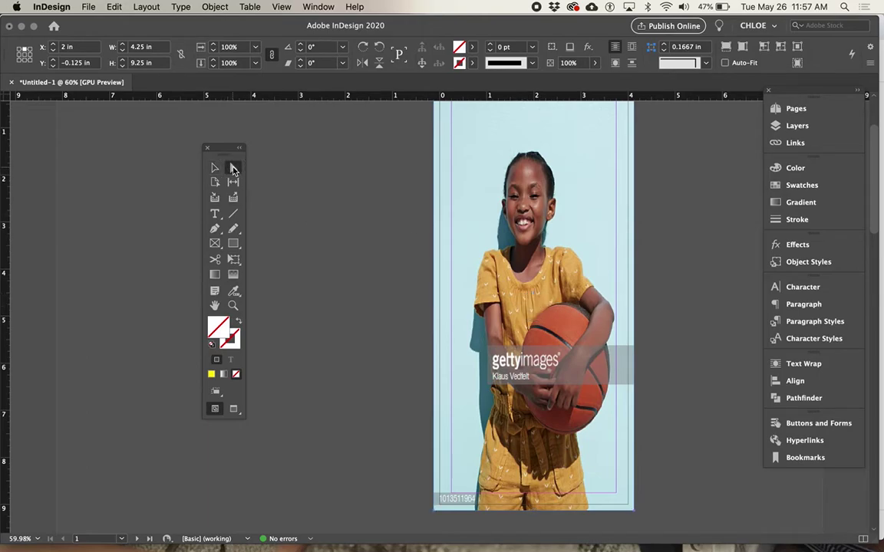
pyautogui.click(542, 283)
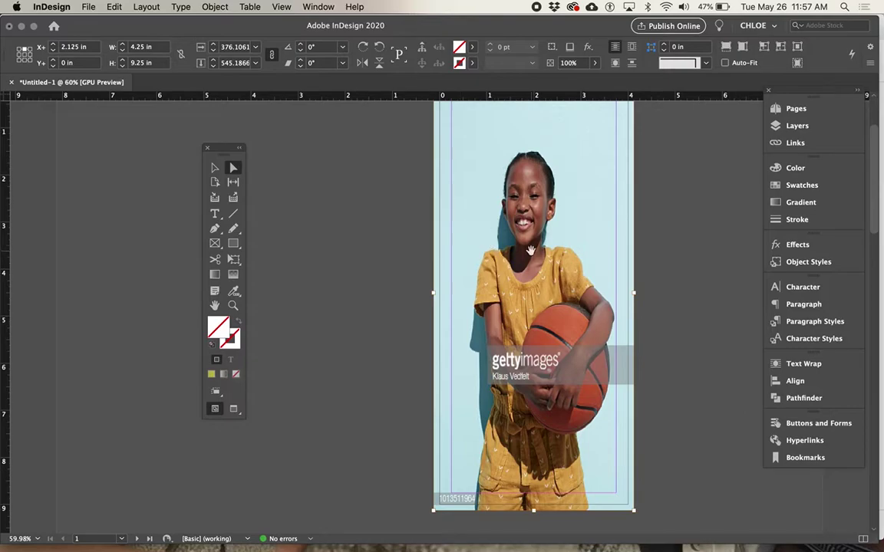
pyautogui.click(215, 7)
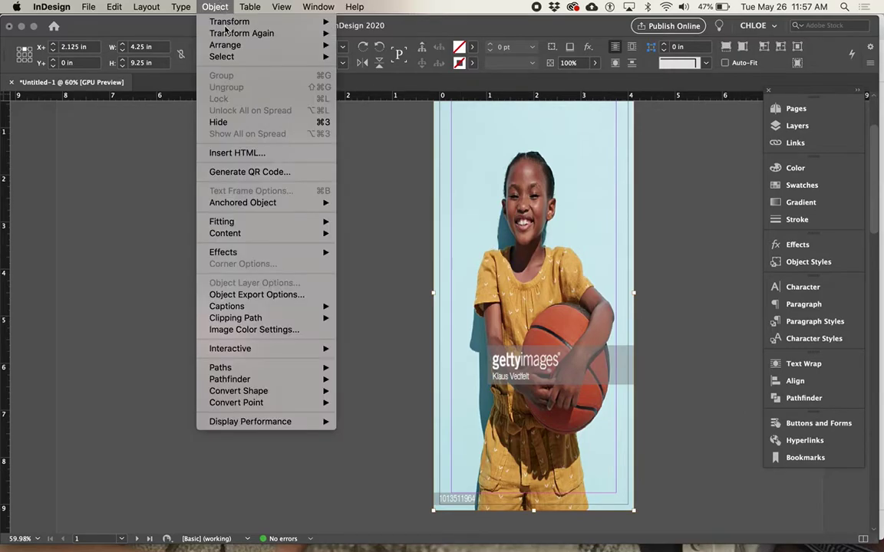
pyautogui.moveTo(281, 228)
pyautogui.click(375, 223)
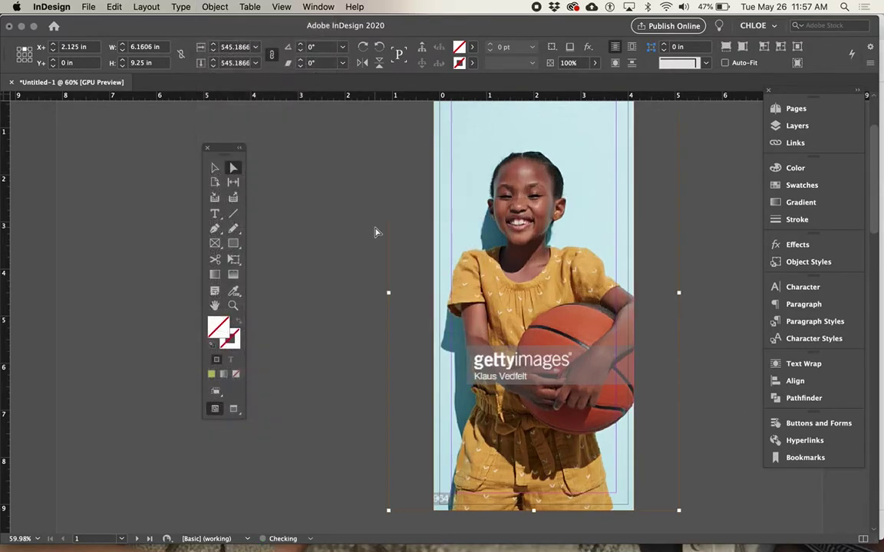
# Step: Undo the photo's last fitting, reapply Fill Frame Proportionally to it and deselect it
pyautogui.press('super+z')
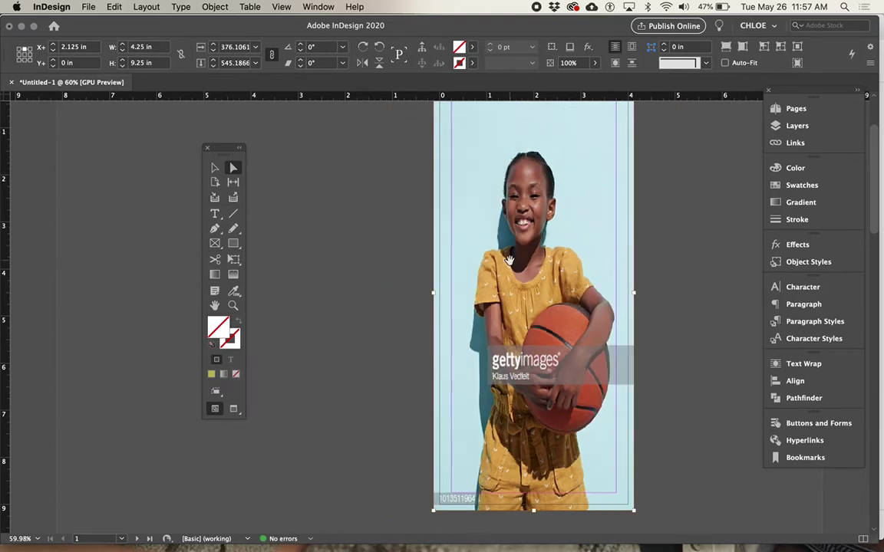
pyautogui.rightClick(510, 263)
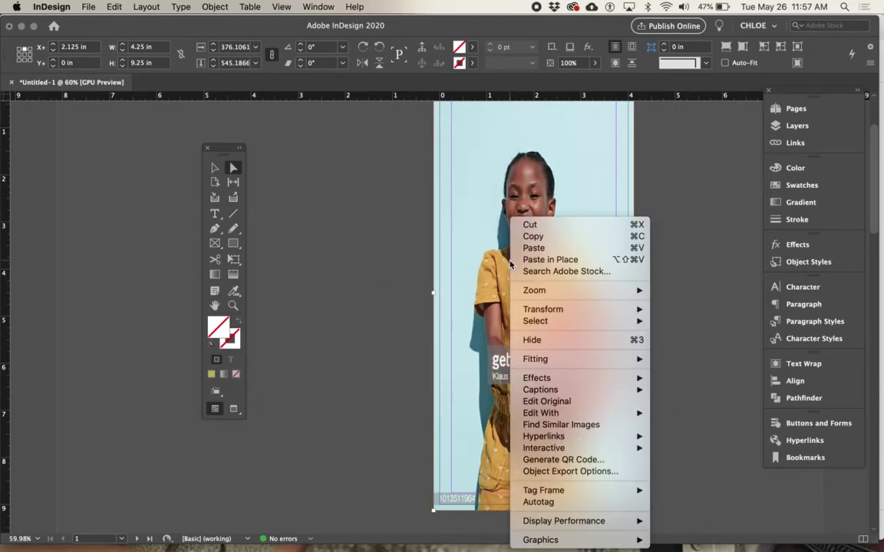
pyautogui.moveTo(545, 366)
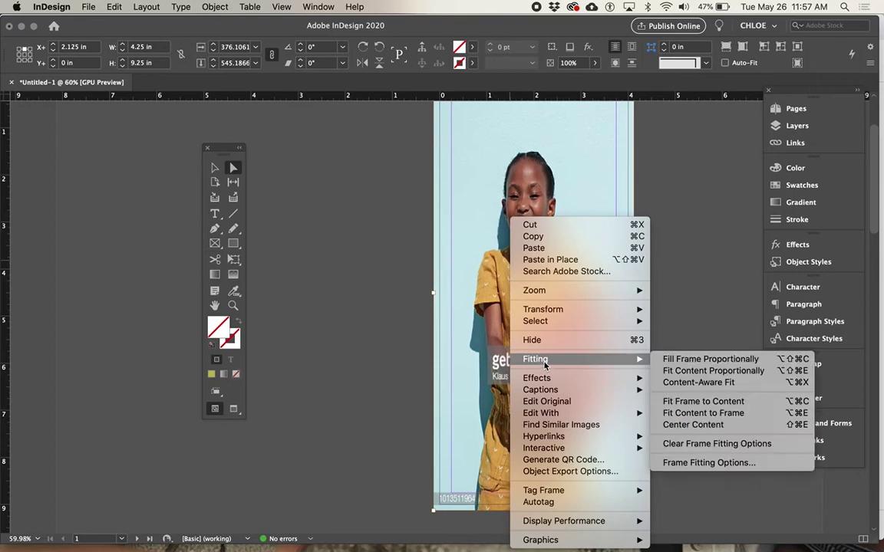
pyautogui.click(694, 360)
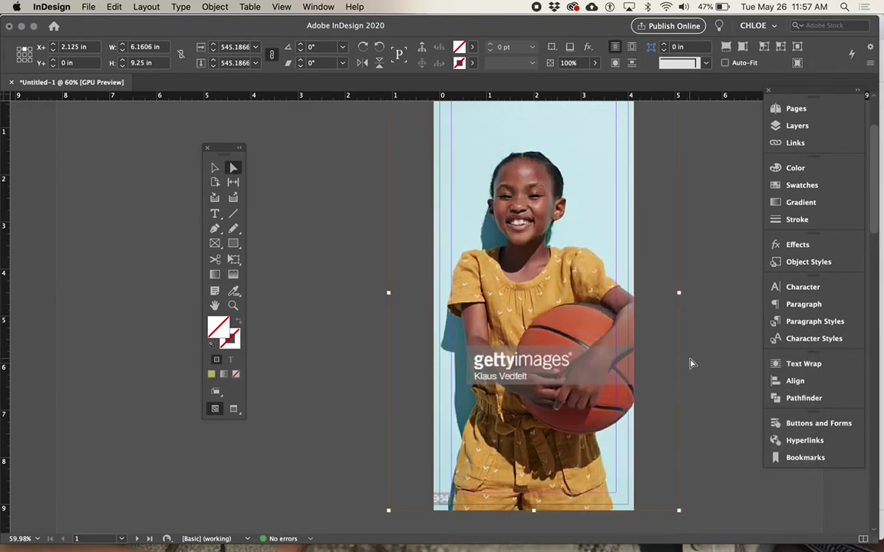
pyautogui.click(704, 368)
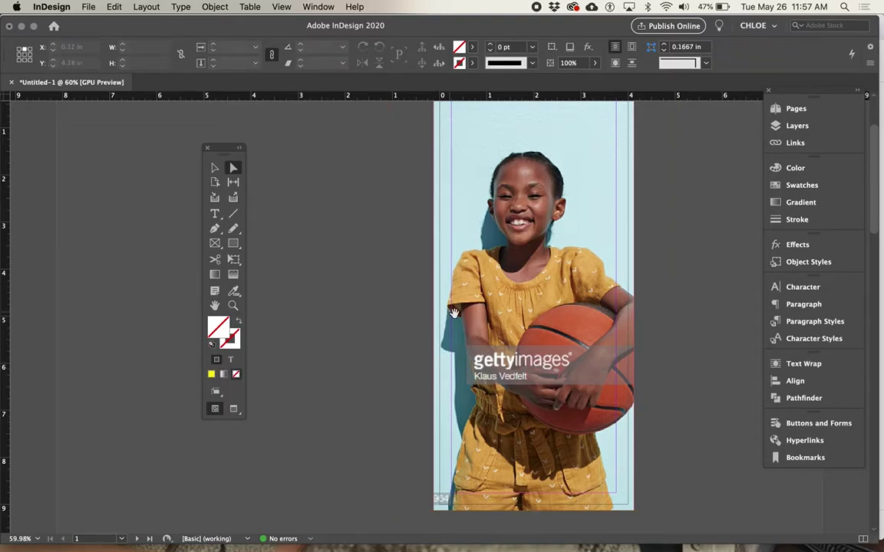
# Step: Compare page 1 in Preview and Normal screen modes, with and without the guides and bleed area
pyautogui.press('w')
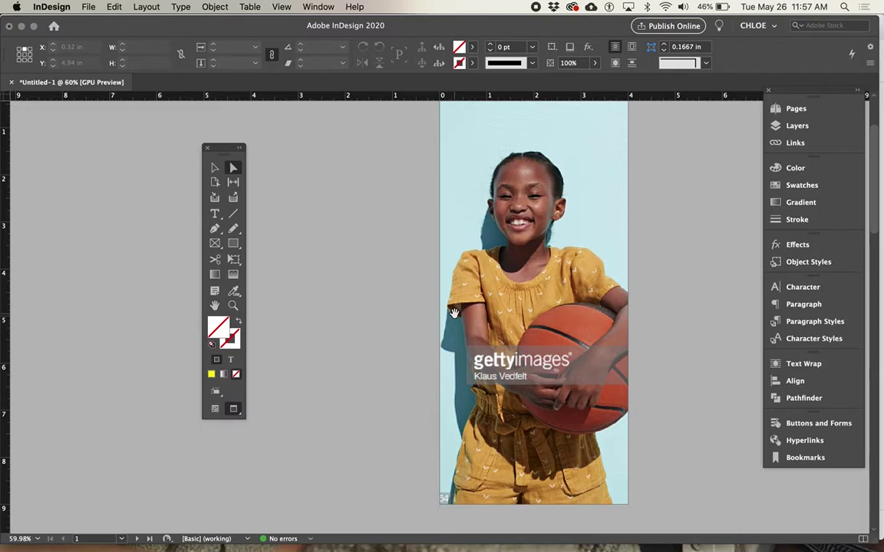
pyautogui.press('w')
pyautogui.click(232, 409)
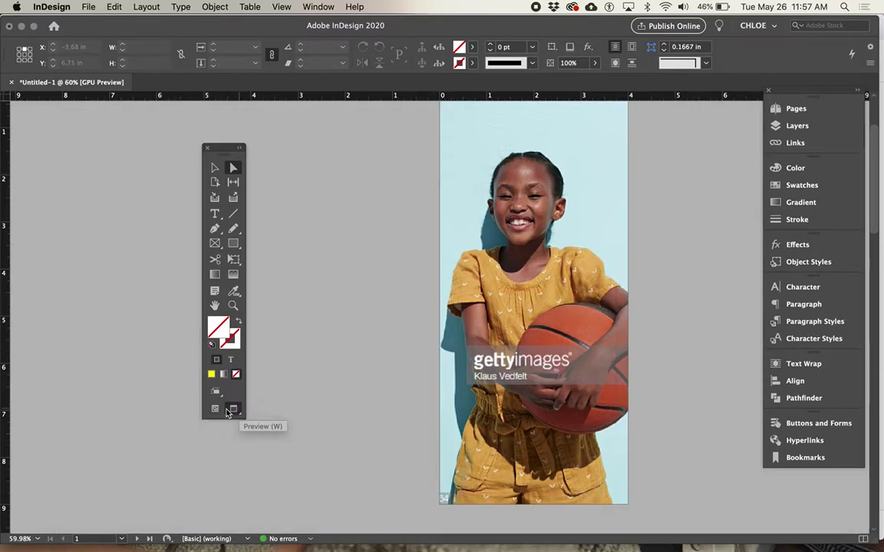
pyautogui.click(230, 411)
pyautogui.click(233, 411)
pyautogui.click(214, 409)
pyautogui.click(233, 411)
pyautogui.click(216, 410)
pyautogui.press('w')
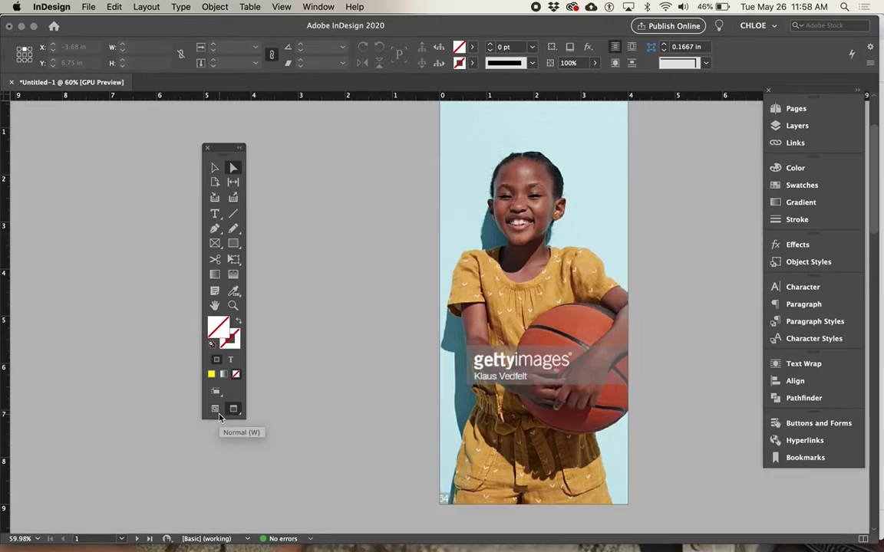
pyautogui.click(215, 409)
pyautogui.click(234, 410)
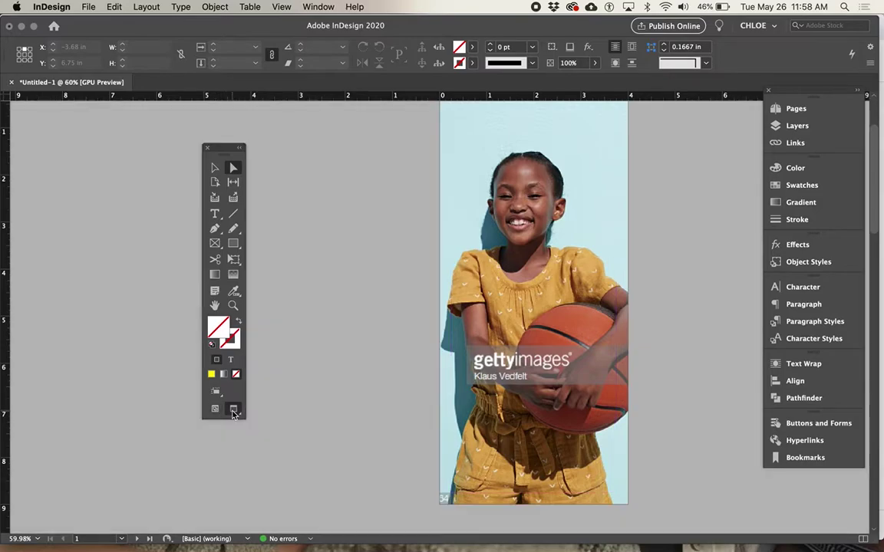
pyautogui.click(216, 410)
pyautogui.click(233, 411)
pyautogui.press('w')
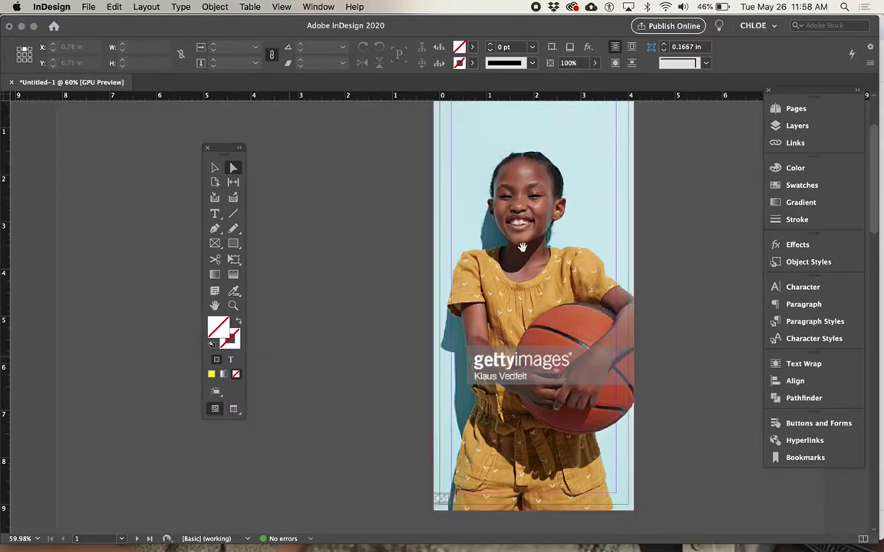
# Step: Inspect the photo's upper bleed corner, preview the trimmed page and return to Normal mode
pyautogui.scroll(3, 509, 246)
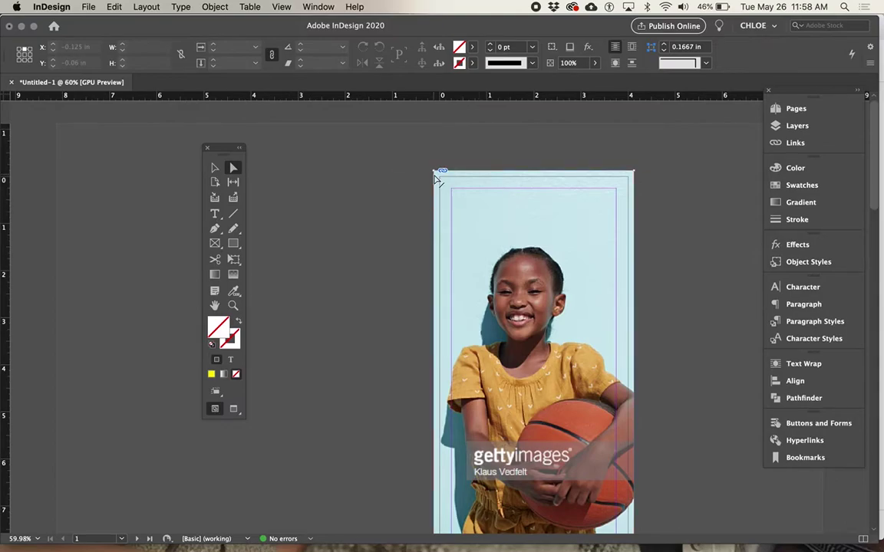
pyautogui.press('w')
pyautogui.scroll(-2, 490, 253)
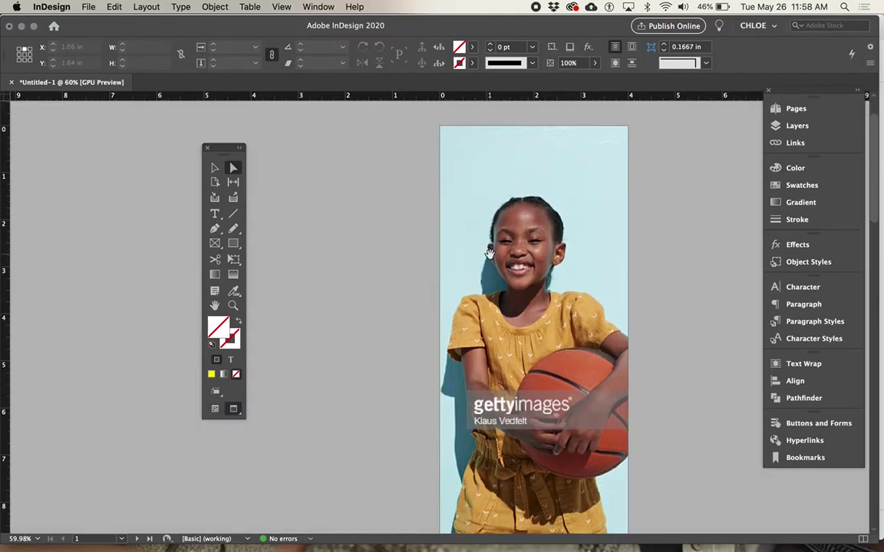
pyautogui.press('w')
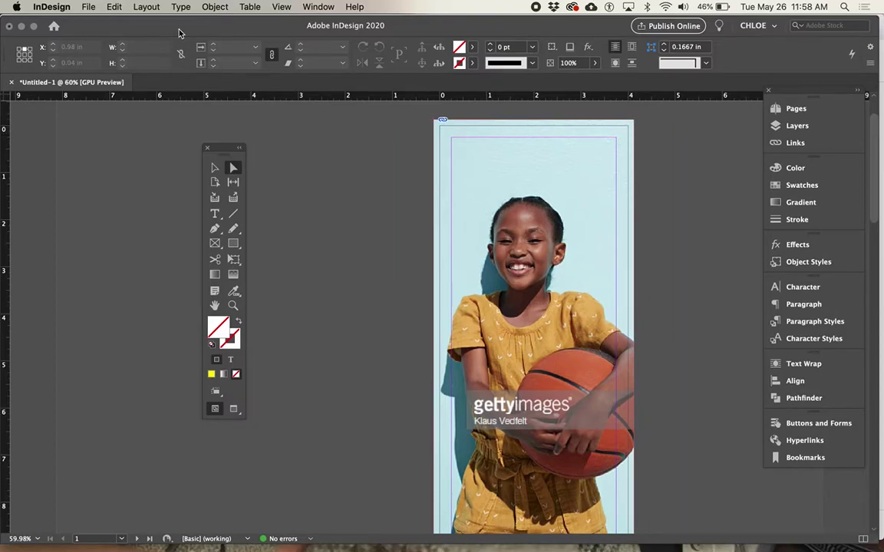
# Step: Review the page size, margins and the Bleed and Slug values in Document Setup without changing them
pyautogui.click(90, 7)
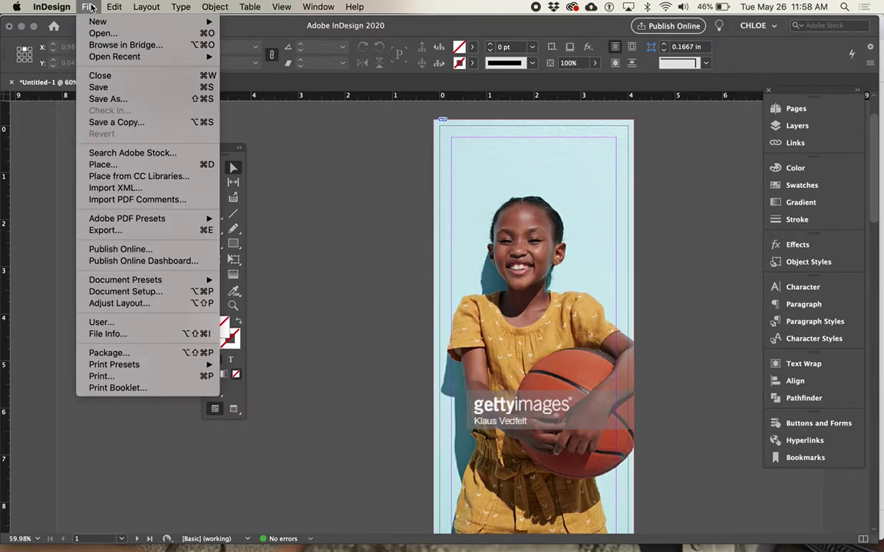
pyautogui.click(127, 292)
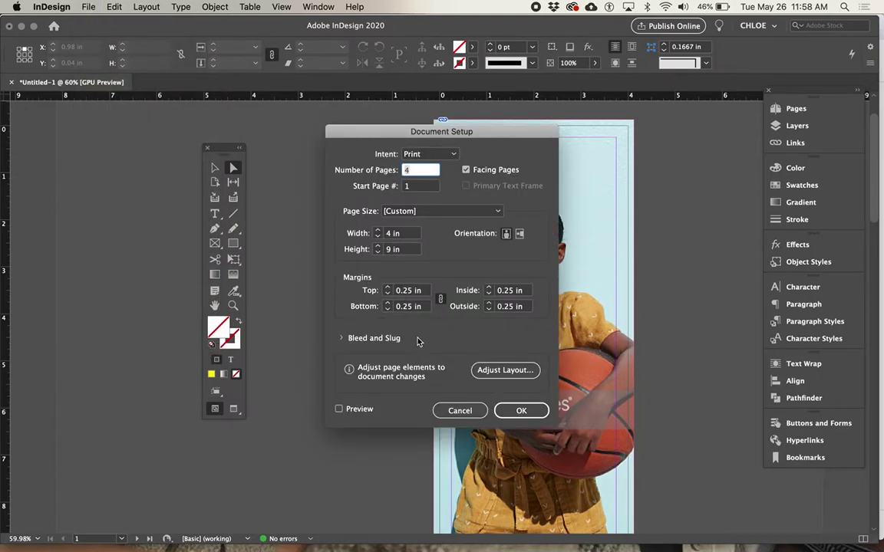
pyautogui.click(340, 338)
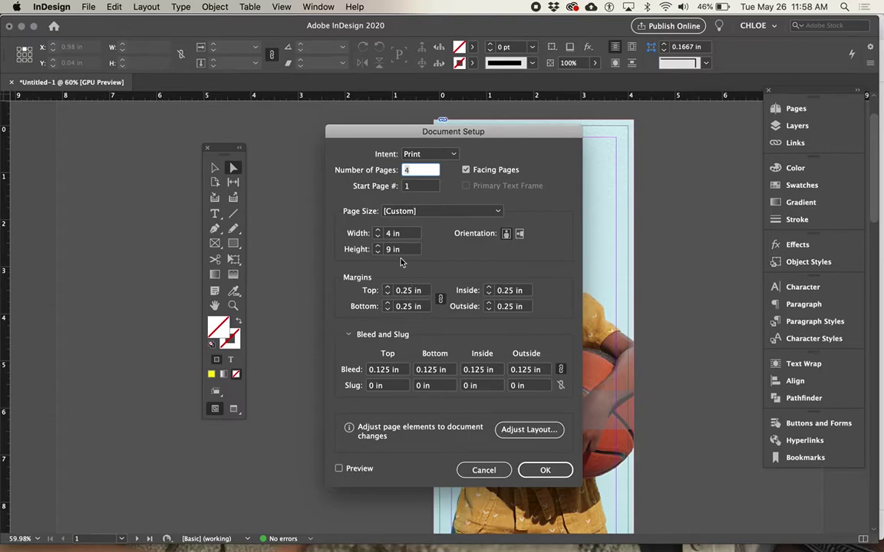
pyautogui.click(158, 7)
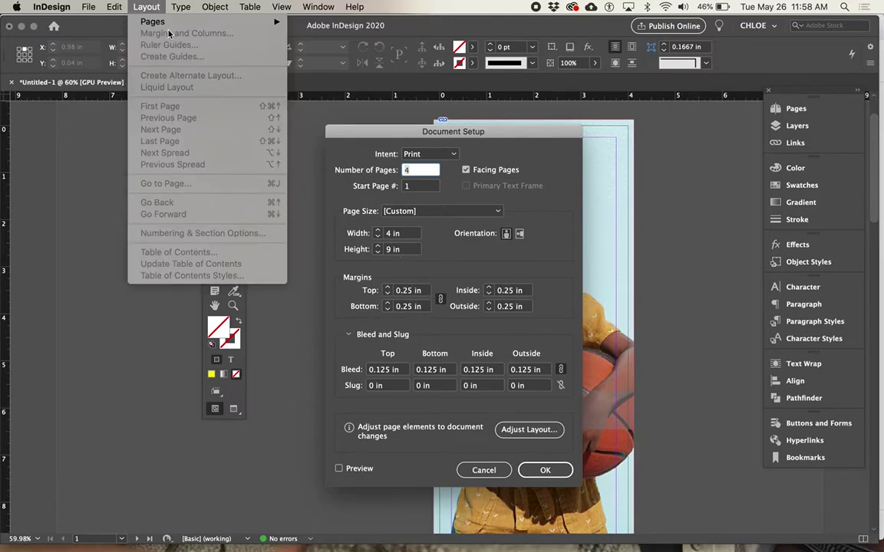
pyautogui.click(435, 125)
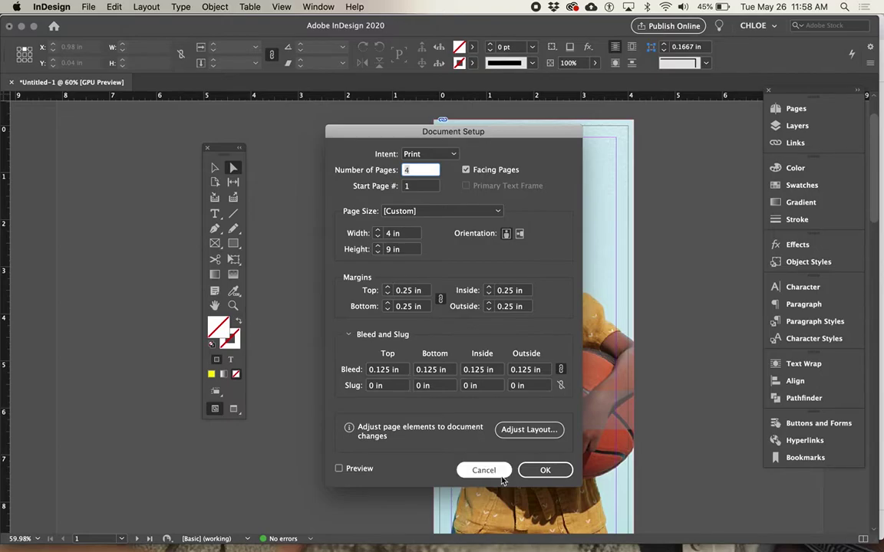
pyautogui.click(537, 469)
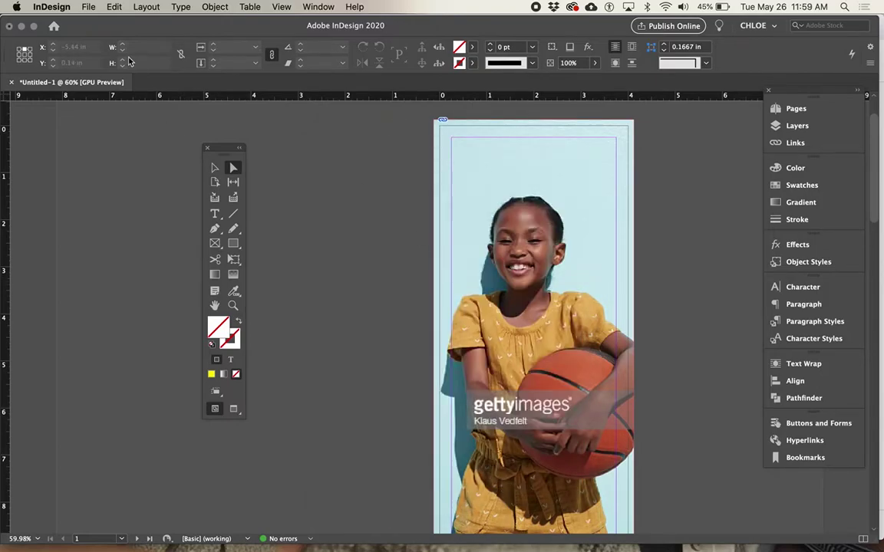
pyautogui.click(89, 7)
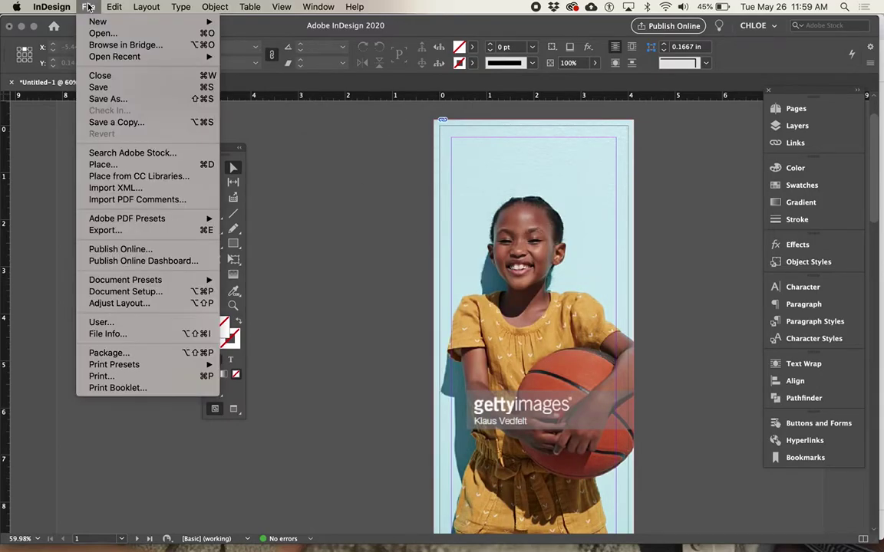
pyautogui.click(151, 294)
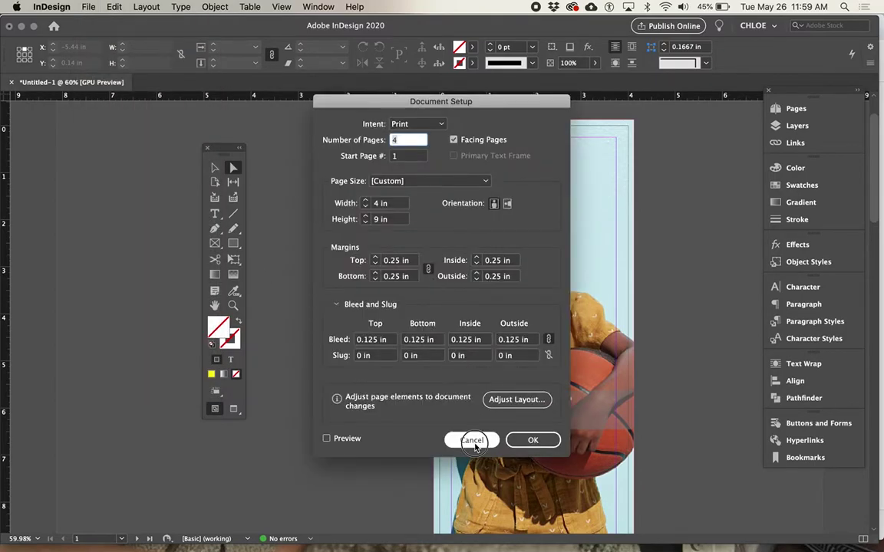
pyautogui.click(472, 441)
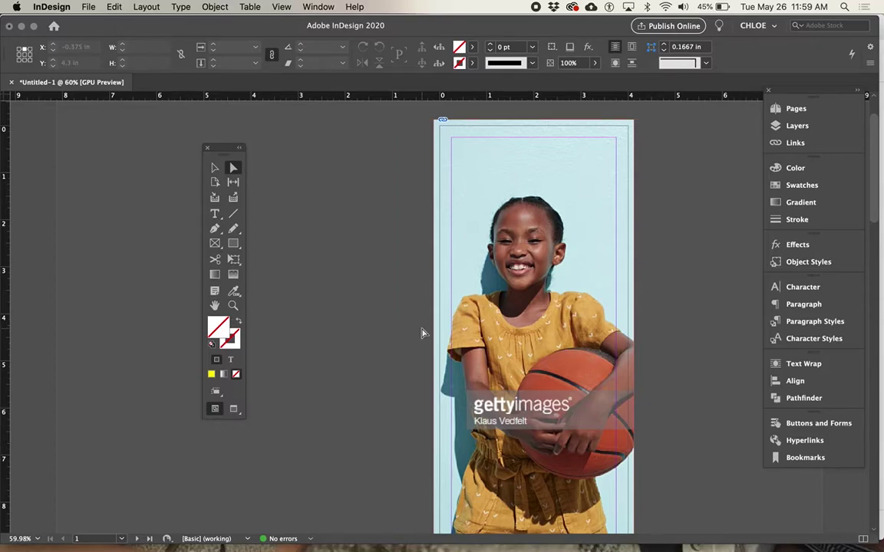
# Step: Check the trimmed cover in Preview mode once more and switch the page back to Normal mode
pyautogui.press('w')
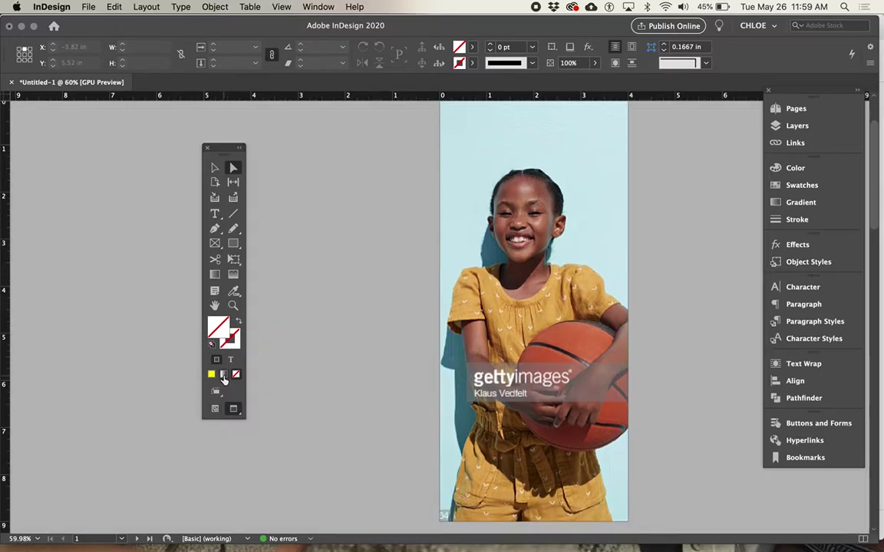
pyautogui.click(234, 411)
pyautogui.click(234, 410)
pyautogui.click(215, 409)
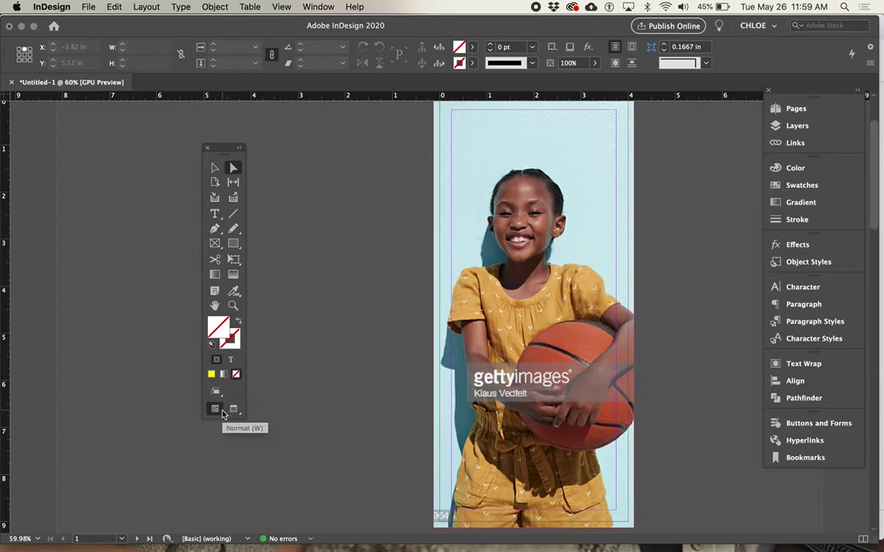
pyautogui.click(217, 411)
pyautogui.click(217, 411)
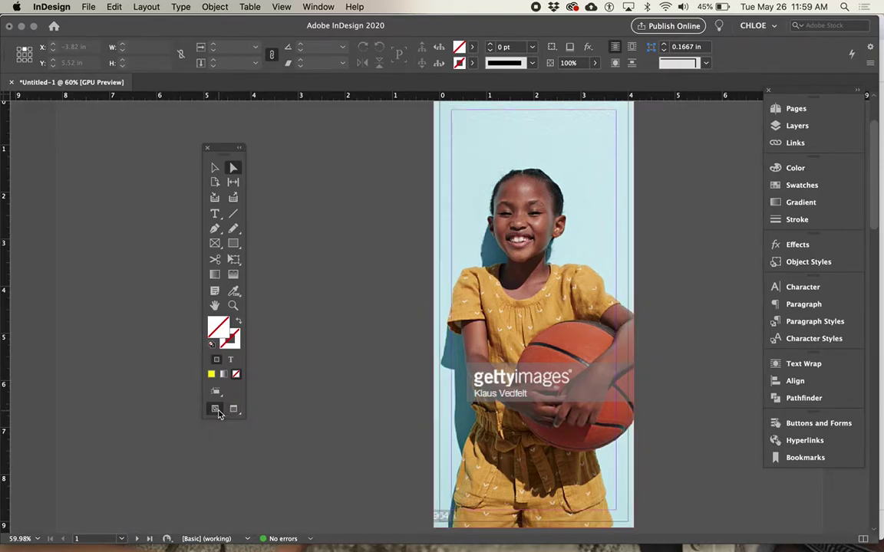
pyautogui.click(217, 412)
pyautogui.click(217, 412)
pyautogui.press('super+Tab')
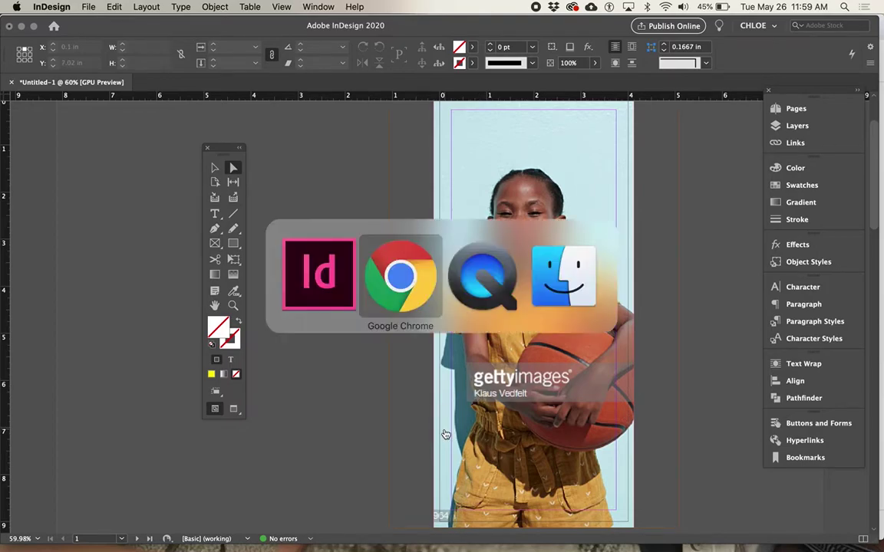
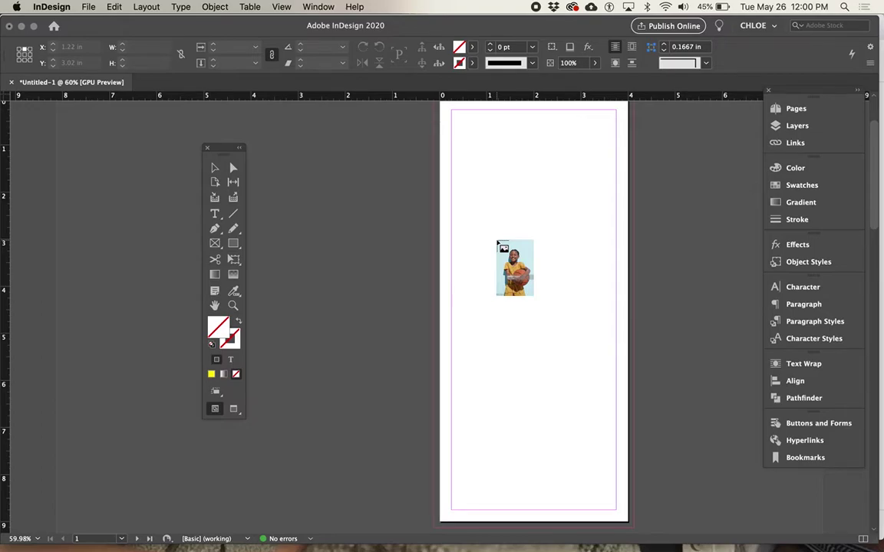
# Step: Place the loaded basketball photo on page 1 and enlarge its frame towards the bleed edges, about 4.25 x 9.19 in
pyautogui.click(498, 242)
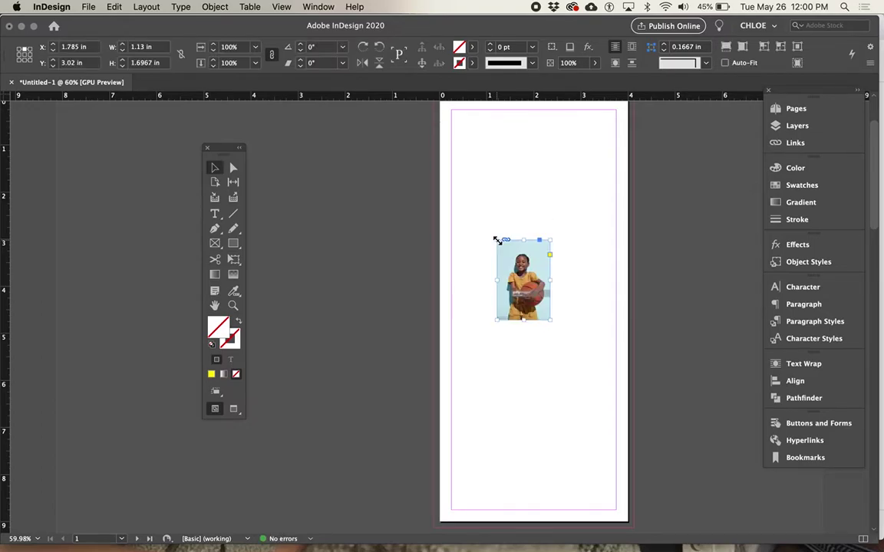
pyautogui.press('super+minus')
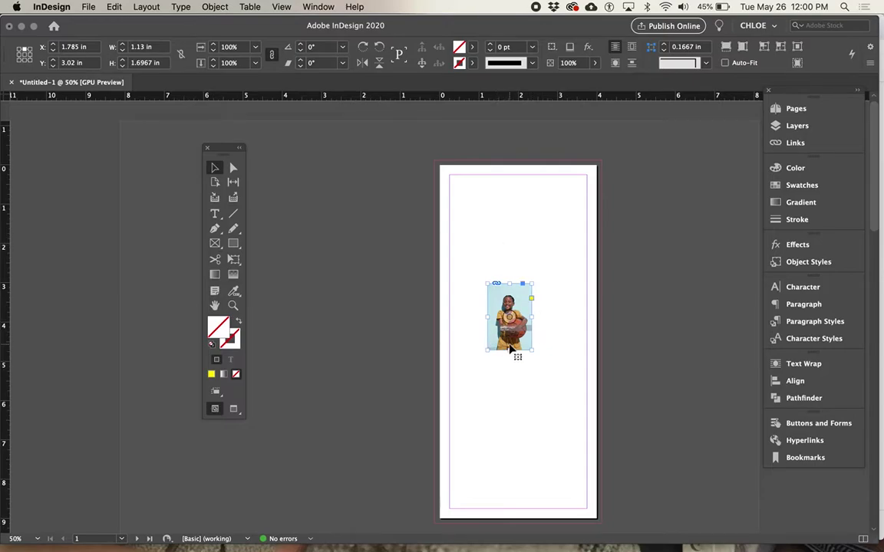
pyautogui.moveTo(488, 284); pyautogui.dragTo(434, 163)
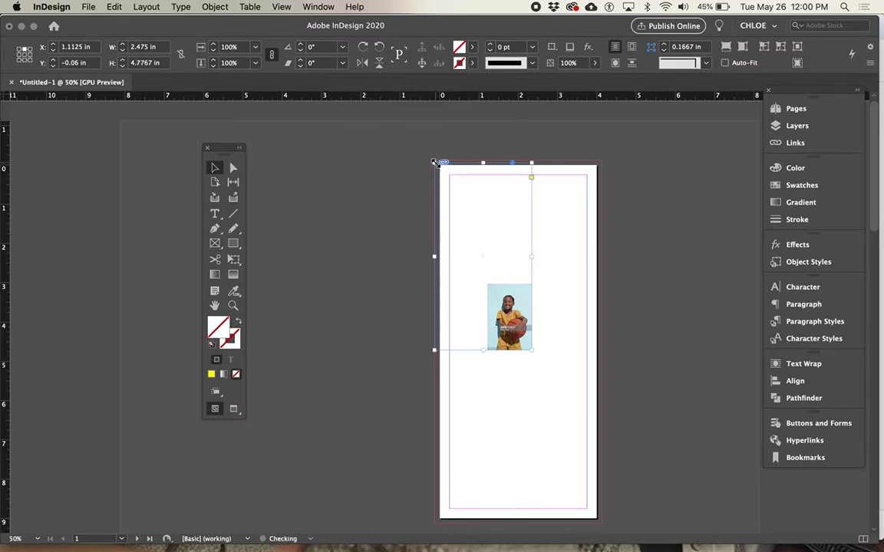
pyautogui.moveTo(532, 351); pyautogui.dragTo(601, 523)
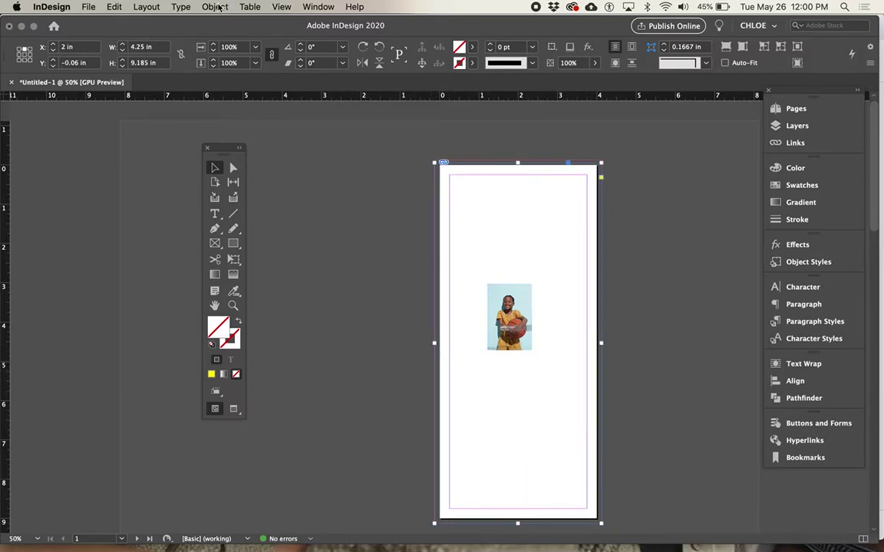
# Step: Try Fill Frame Proportionally on the photo, and undo the fitting, the frame resizing and the placement
pyautogui.click(217, 7)
pyautogui.moveTo(272, 223)
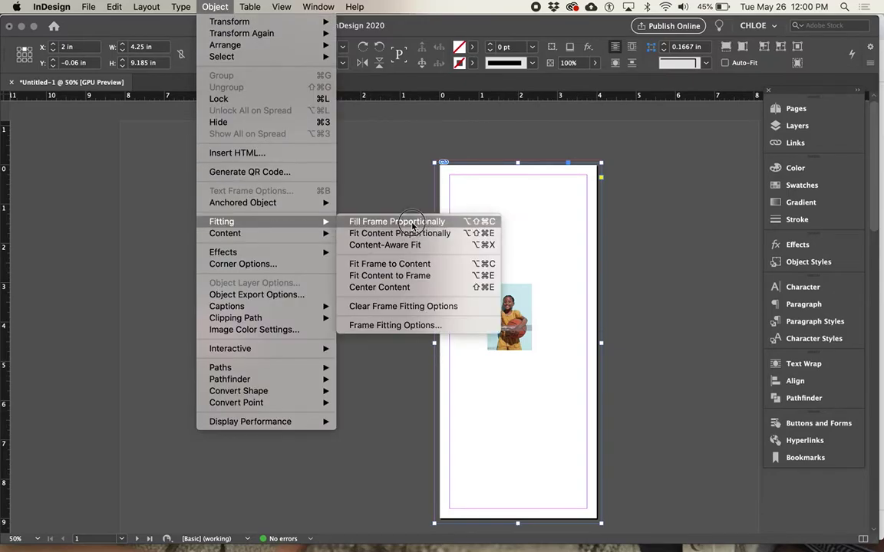
pyautogui.click(412, 226)
pyautogui.press('super+z')
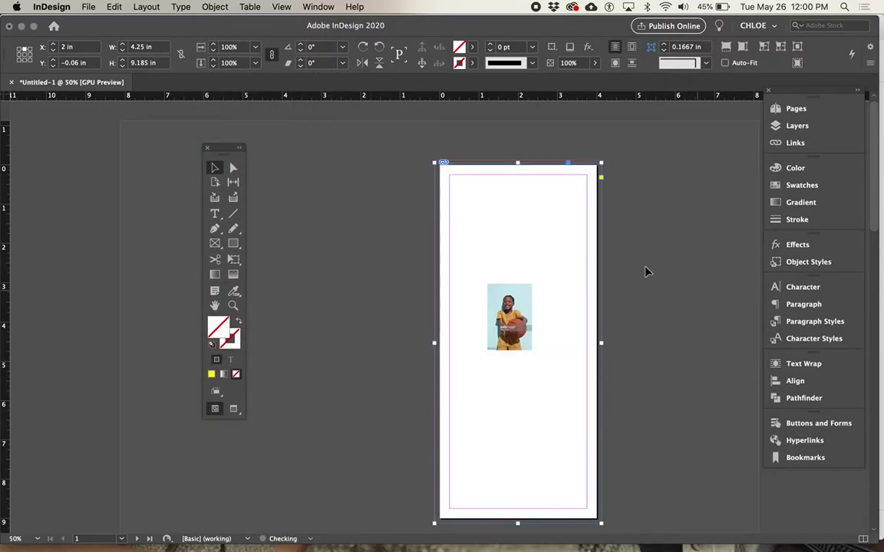
pyautogui.press('super+z')
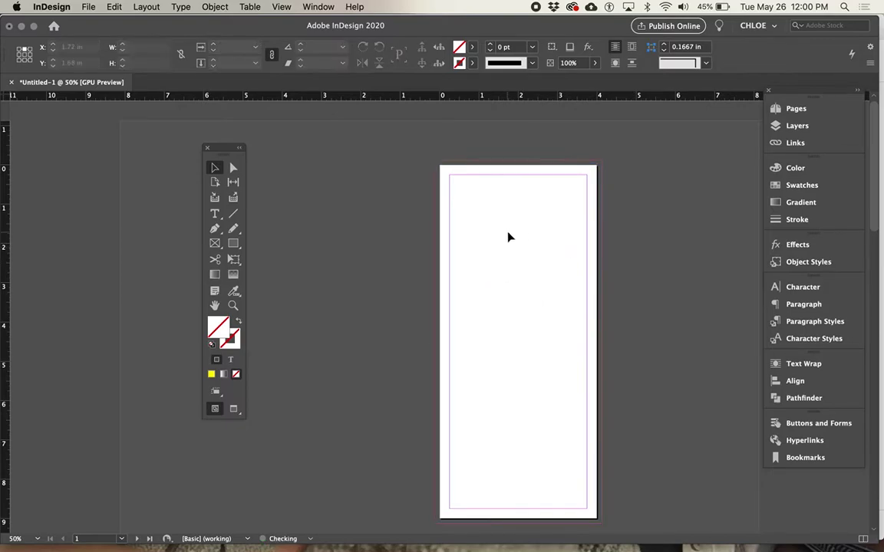
pyautogui.click(215, 244)
pyautogui.moveTo(435, 161); pyautogui.dragTo(601, 523)
pyautogui.click(89, 7)
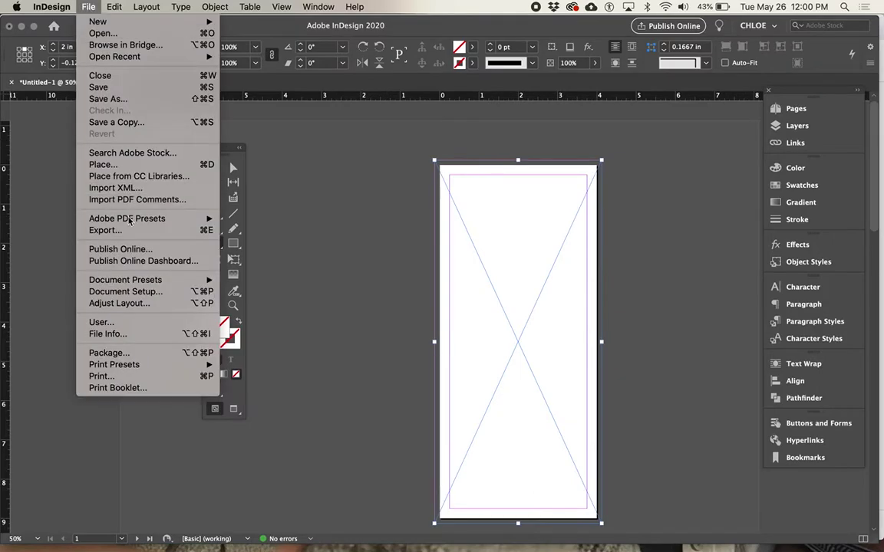
pyautogui.click(112, 164)
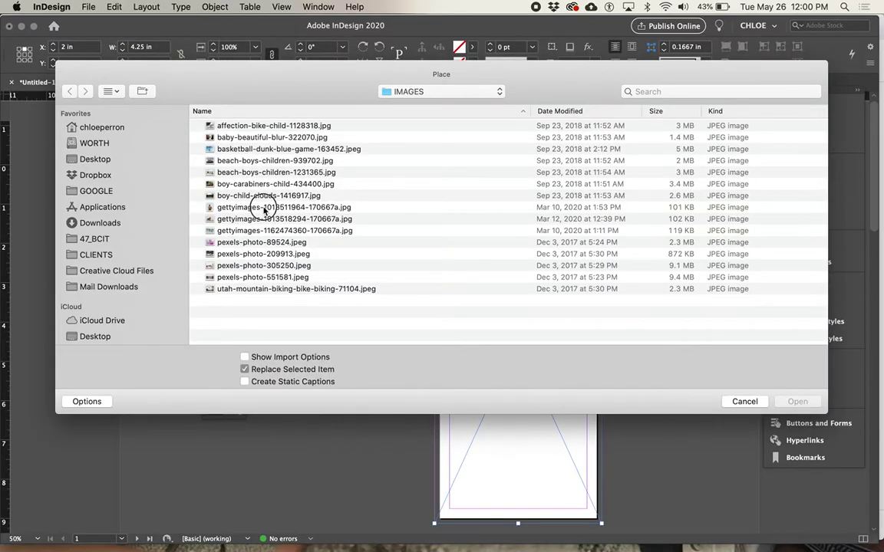
pyautogui.doubleClick(259, 186)
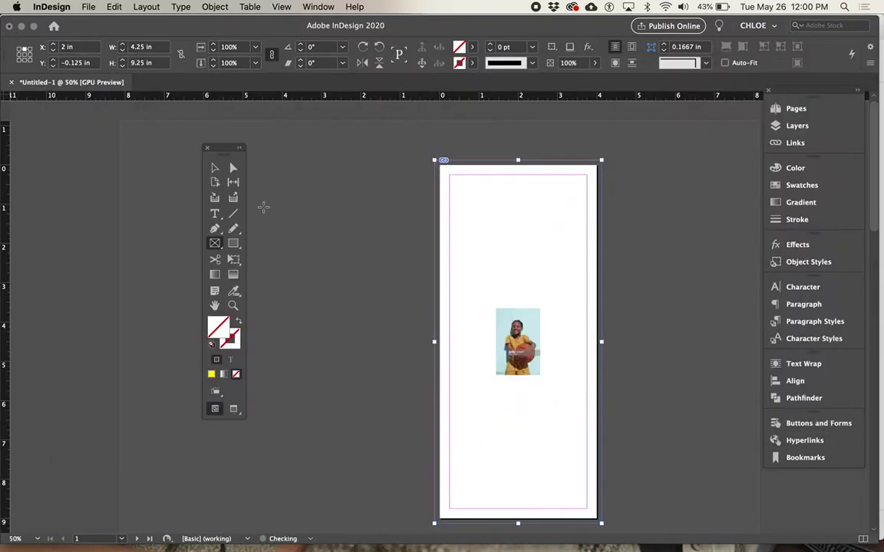
# Step: Apply Fill Frame Proportionally to the basketball photo on page 1 and deselect it
pyautogui.click(215, 7)
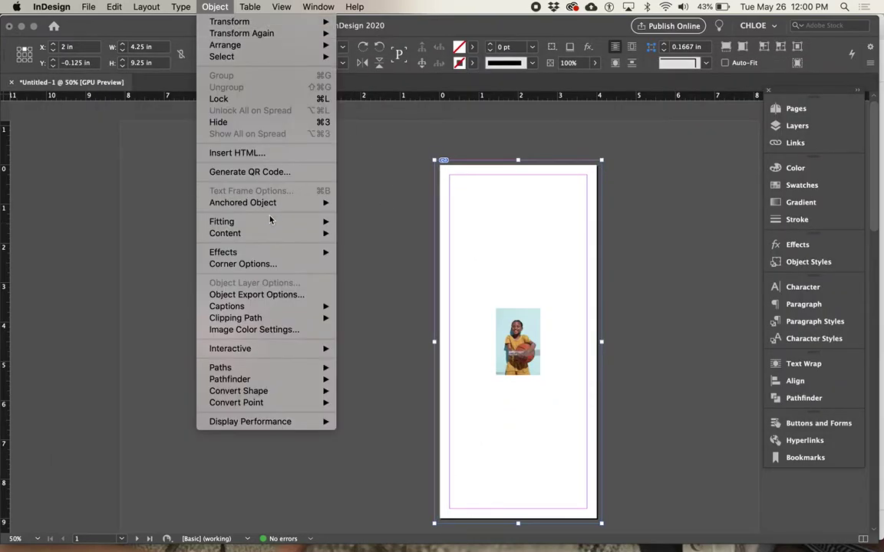
pyautogui.moveTo(270, 221)
pyautogui.click(384, 218)
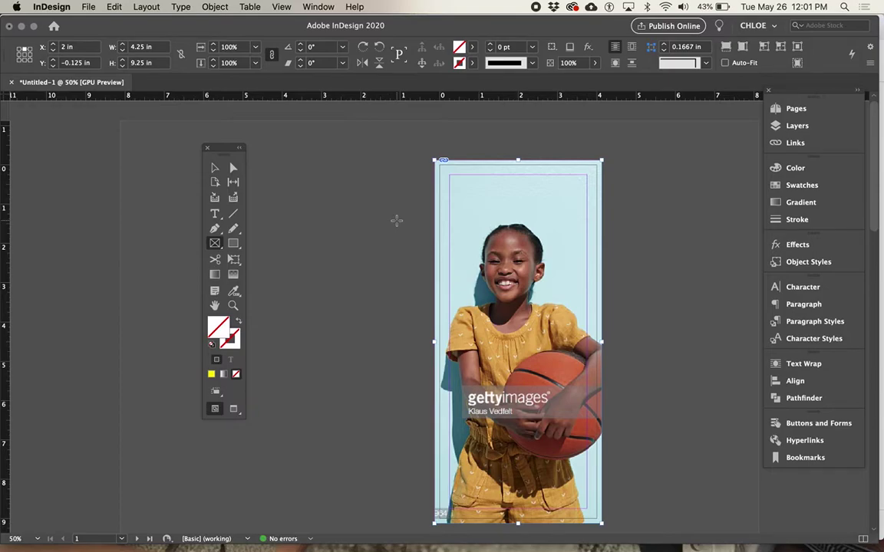
pyautogui.click(215, 167)
pyautogui.click(321, 212)
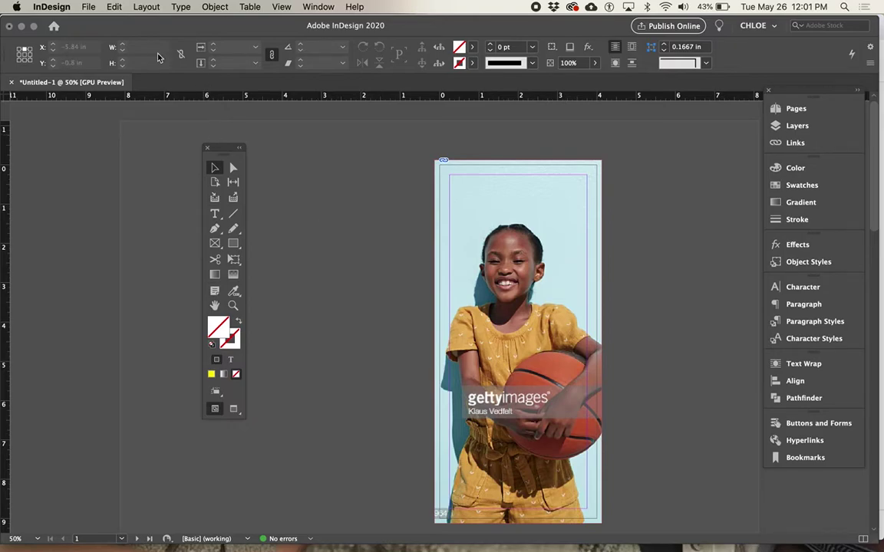
# Step: Place Love to Play Logo_WHITE TEXT.eps from the Downloads folder at full size, starting on the pasteboard beside page 1
pyautogui.click(89, 7)
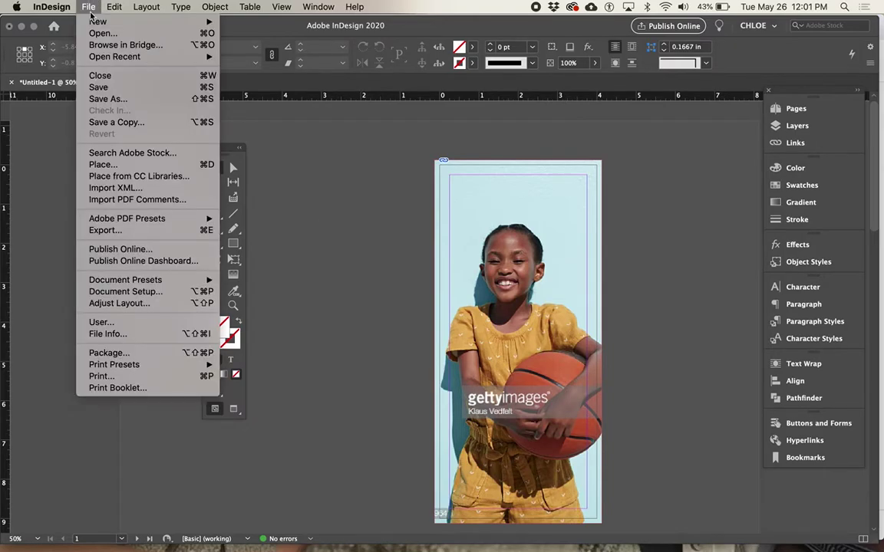
pyautogui.click(119, 165)
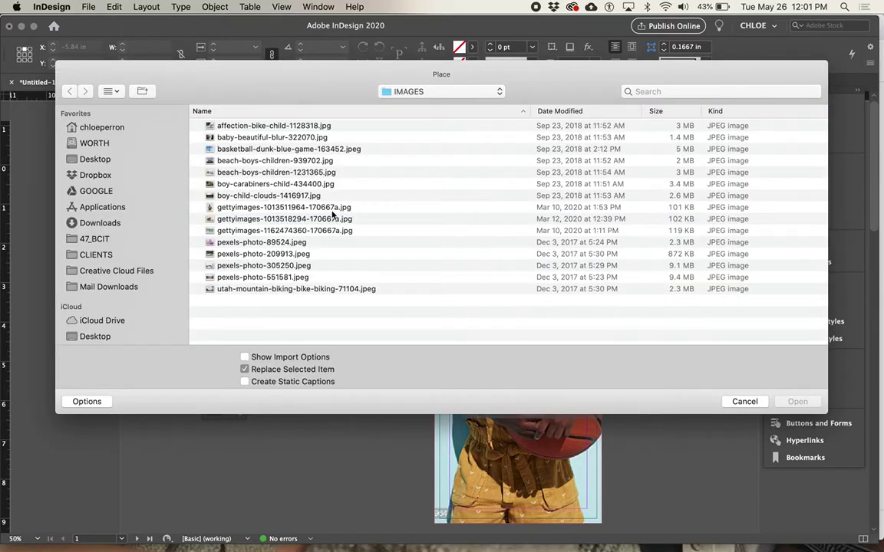
pyautogui.click(407, 92)
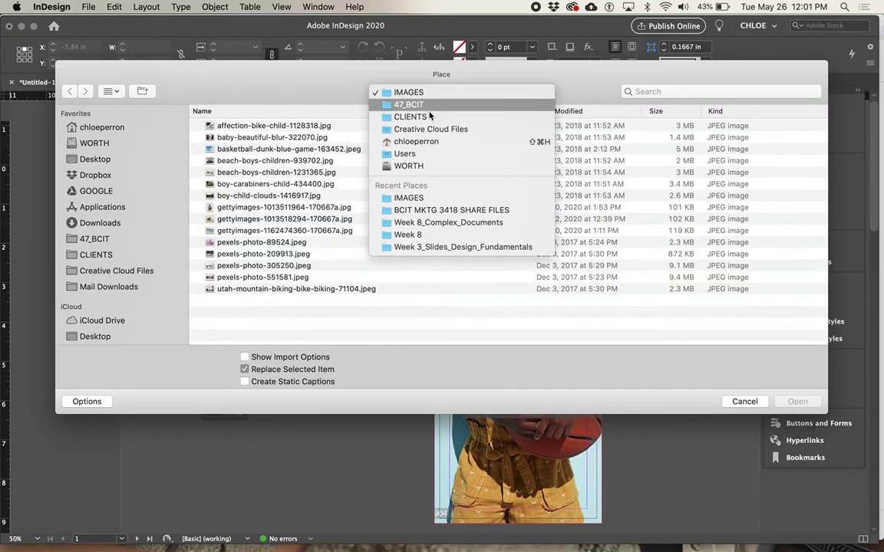
pyautogui.click(114, 158)
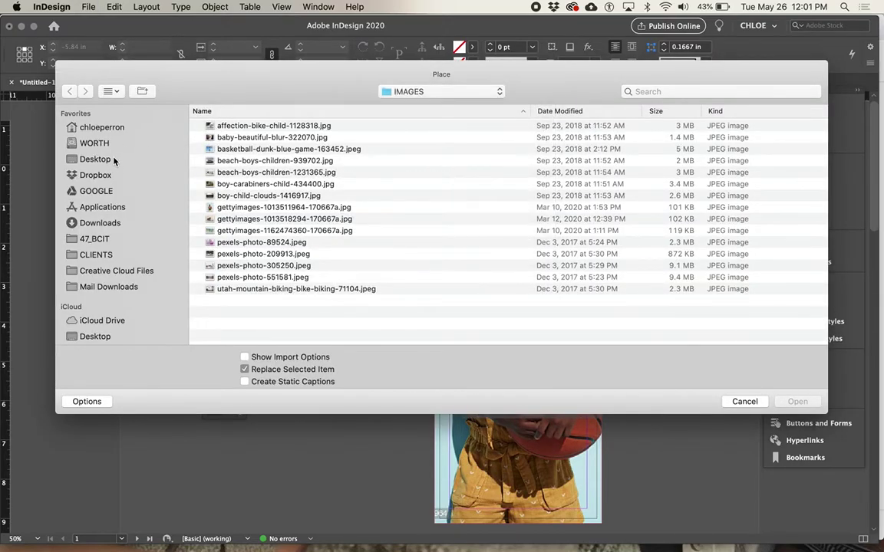
pyautogui.click(114, 159)
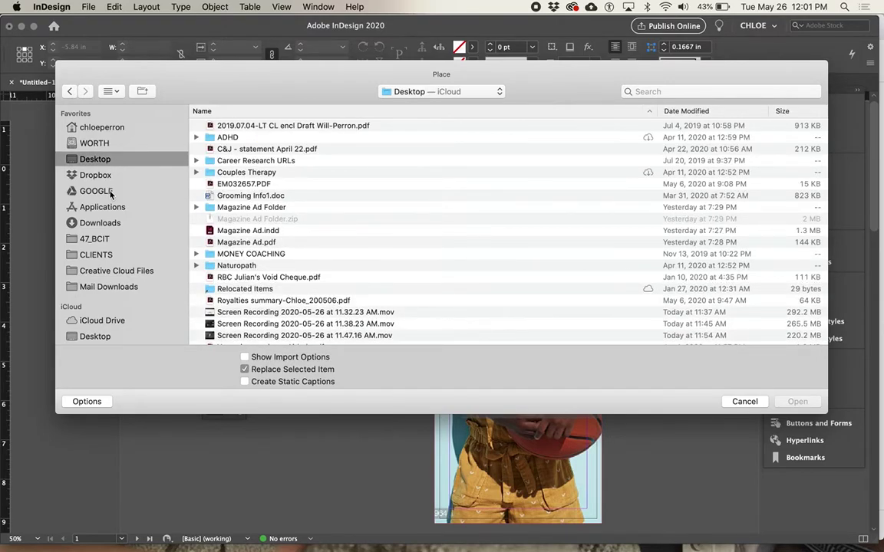
pyautogui.click(116, 222)
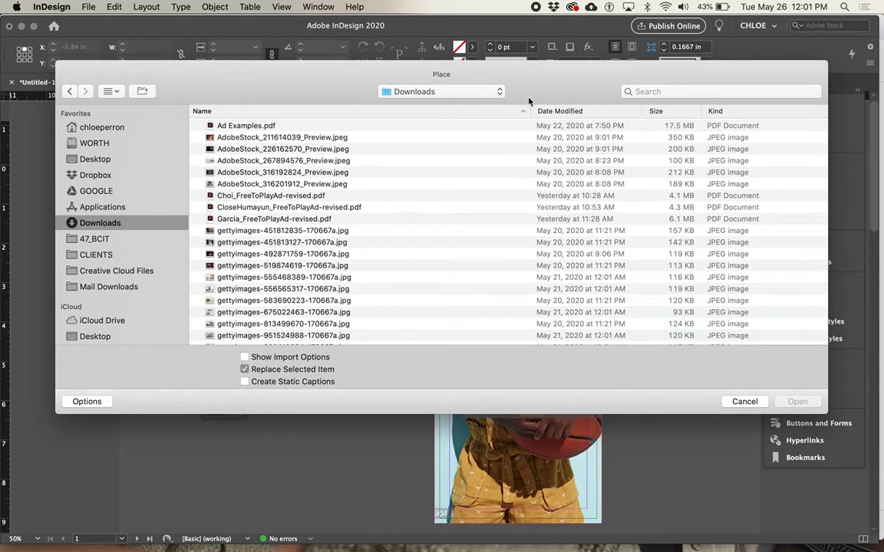
pyautogui.click(542, 112)
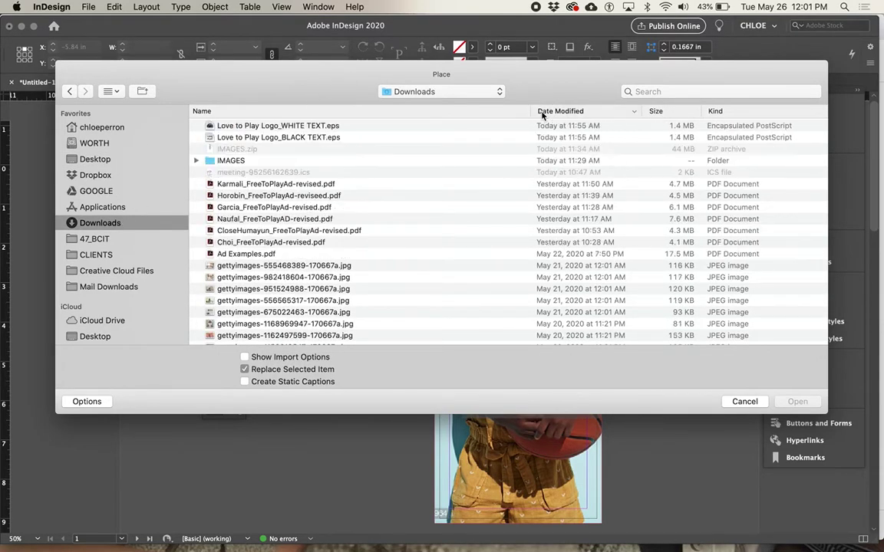
pyautogui.doubleClick(286, 127)
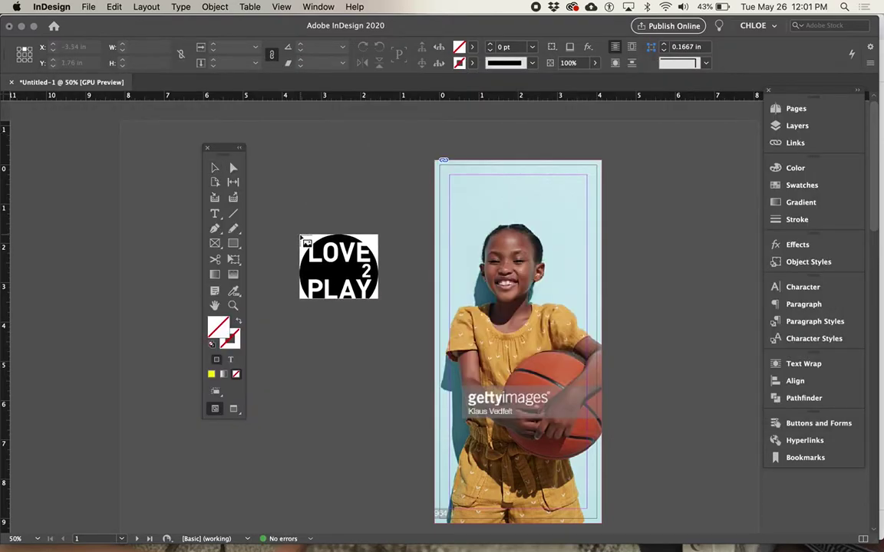
pyautogui.click(301, 237)
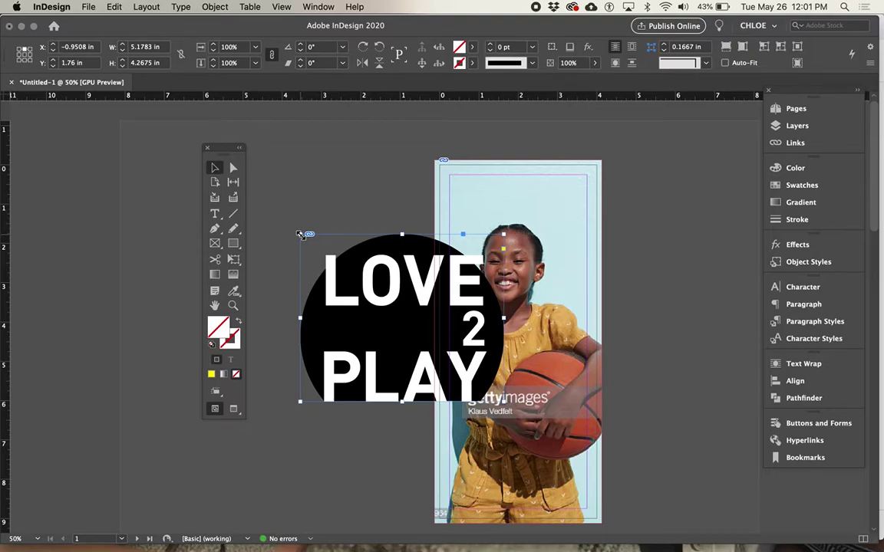
# Step: Delete the placed white-text logo
pyautogui.click(324, 221)
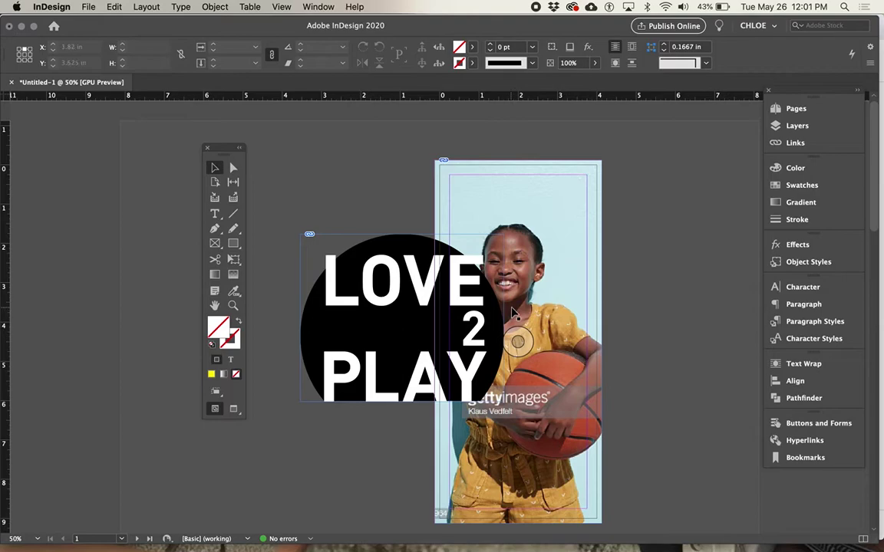
pyautogui.click(489, 328)
pyautogui.press('BackSpace')
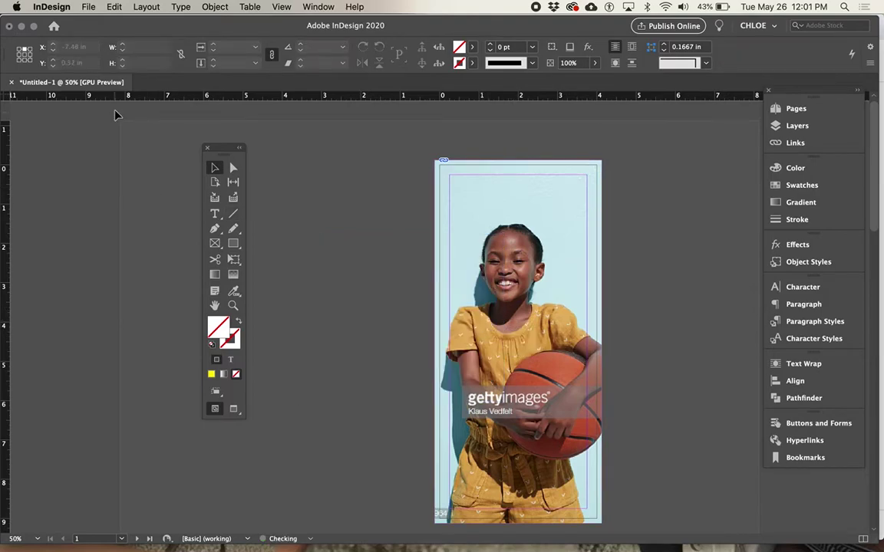
# Step: Draw a frame about 3.14 x 3.28 in on the pasteboard beside page 1 and place Love to Play Logo_BLACK TEXT.eps in it
pyautogui.click(214, 244)
pyautogui.moveTo(289, 210); pyautogui.dragTo(412, 338)
pyautogui.click(89, 7)
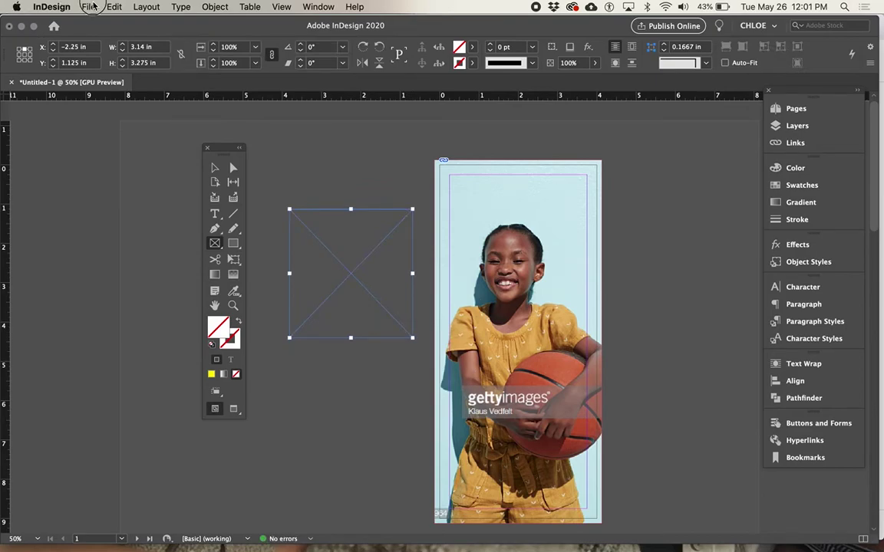
pyautogui.click(119, 165)
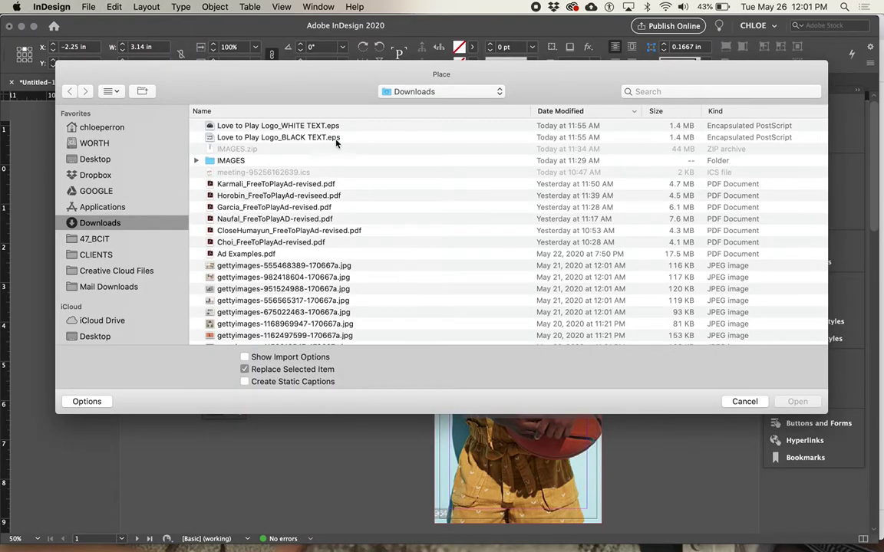
pyautogui.doubleClick(335, 138)
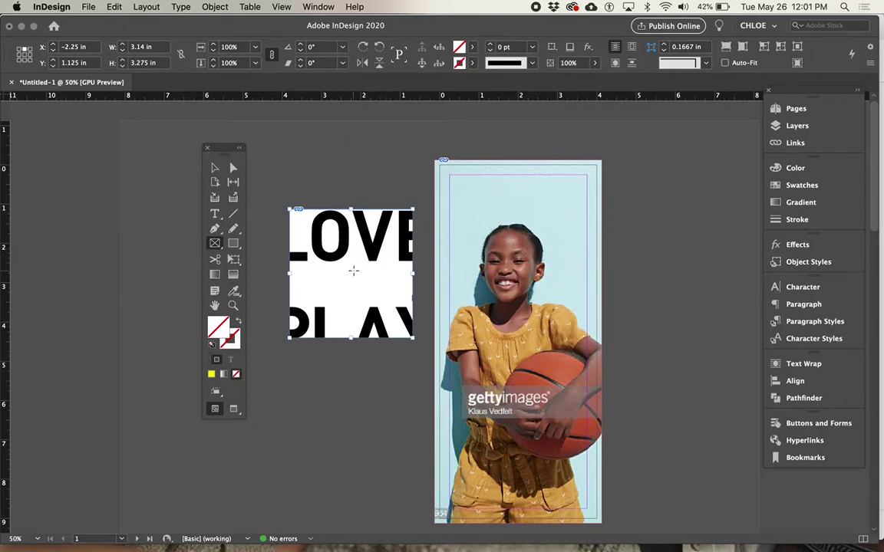
# Step: Apply Fill Frame Proportionally to the black-text logo on the pasteboard
pyautogui.click(208, 7)
pyautogui.moveTo(230, 221)
pyautogui.click(376, 219)
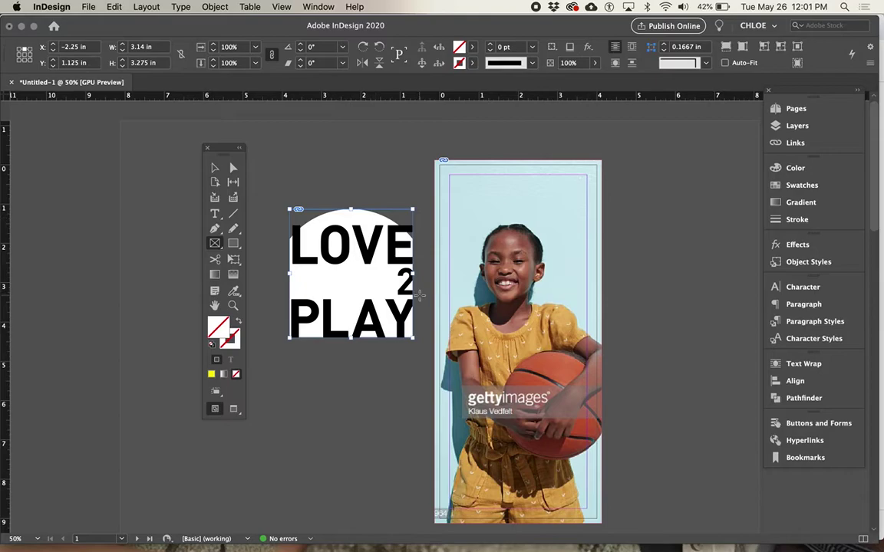
# Step: Scale the logo down inside its frame so the circle's sides fit, and widen the frame to about 3.26 in
pyautogui.click(217, 169)
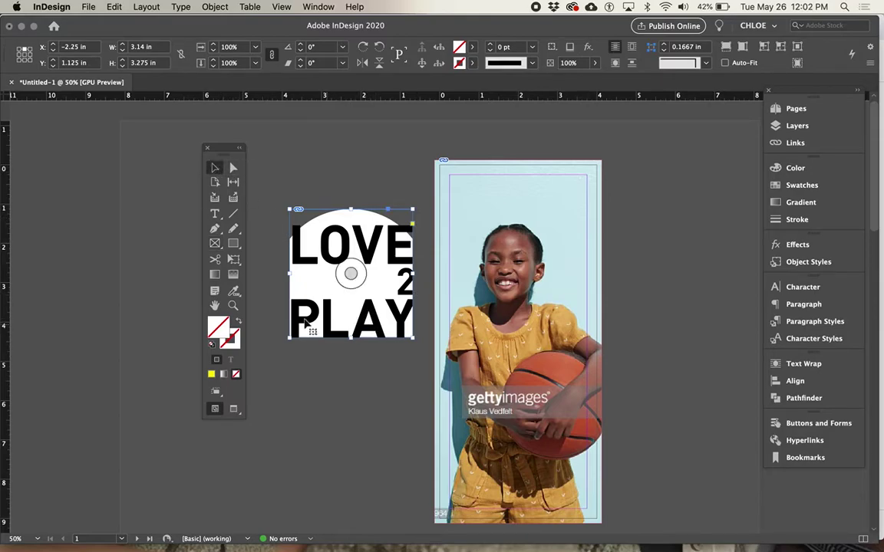
pyautogui.click(350, 275)
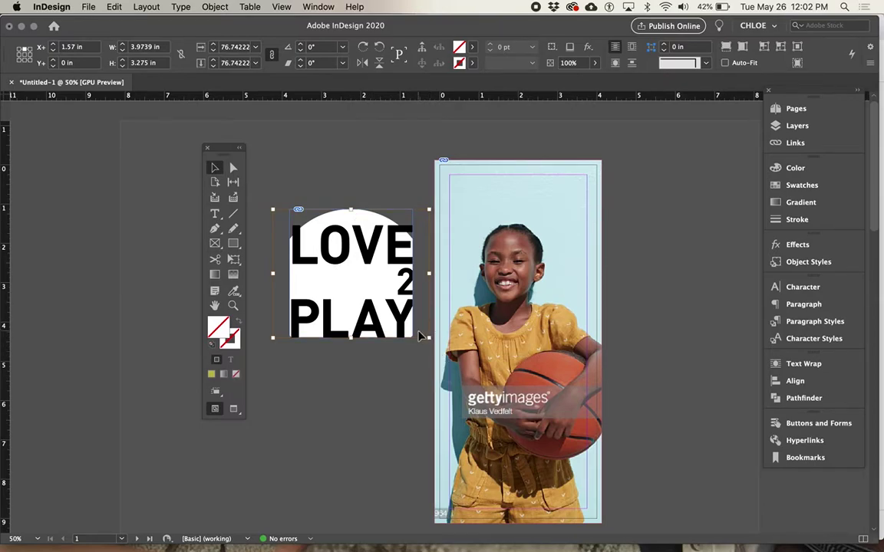
pyautogui.moveTo(427, 337); pyautogui.dragTo(409, 324)
pyautogui.moveTo(278, 322); pyautogui.dragTo(289, 309)
pyautogui.click(331, 373)
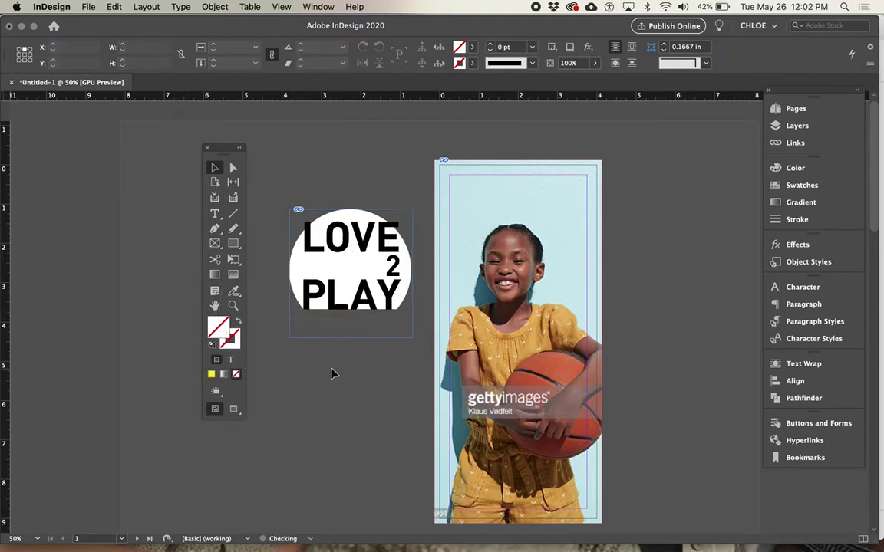
pyautogui.click(291, 275)
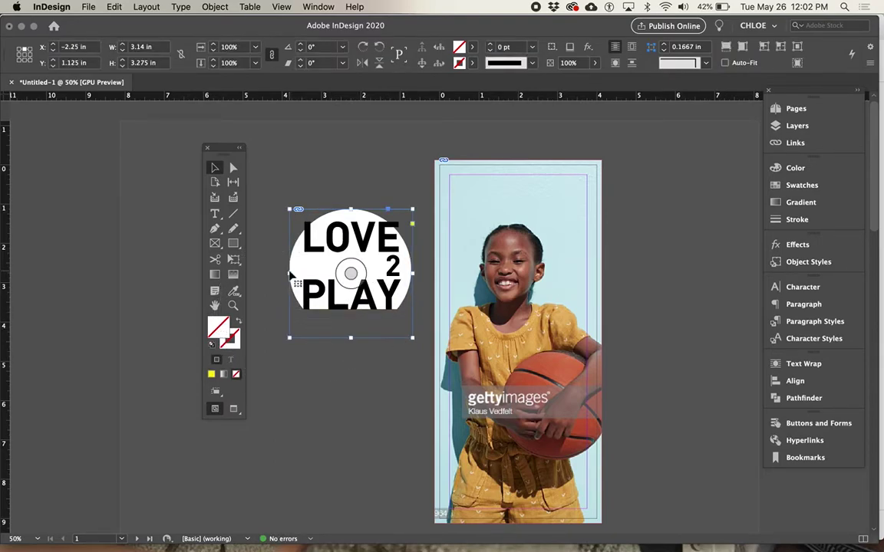
pyautogui.moveTo(289, 273); pyautogui.dragTo(285, 273)
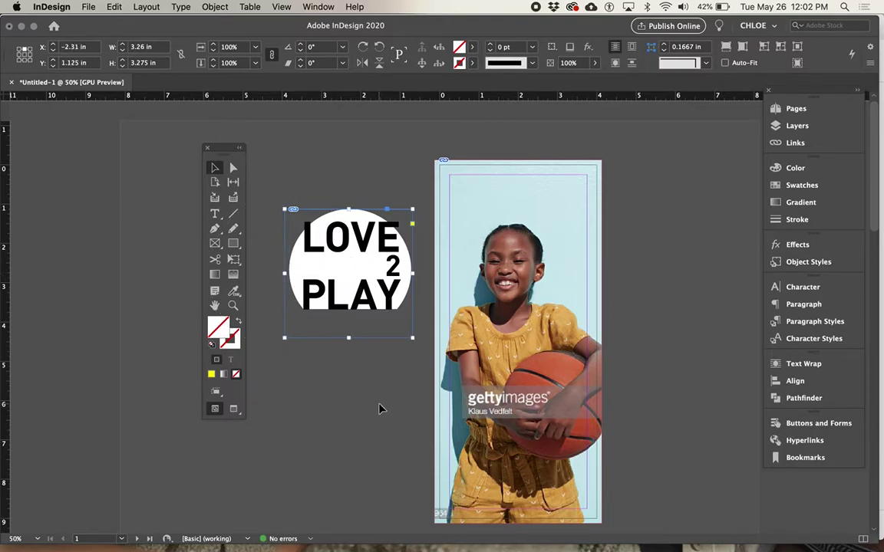
# Step: Undo the logo's frame widening, content scaling and proportional fitting
pyautogui.press('super+alt+shift+c')
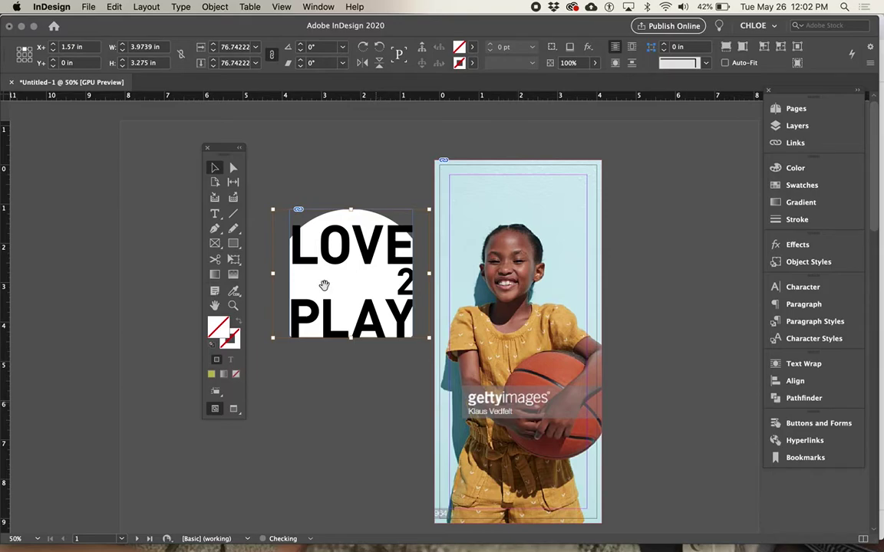
pyautogui.press('super+z')
pyautogui.press('super+z')
pyautogui.press('super+z')
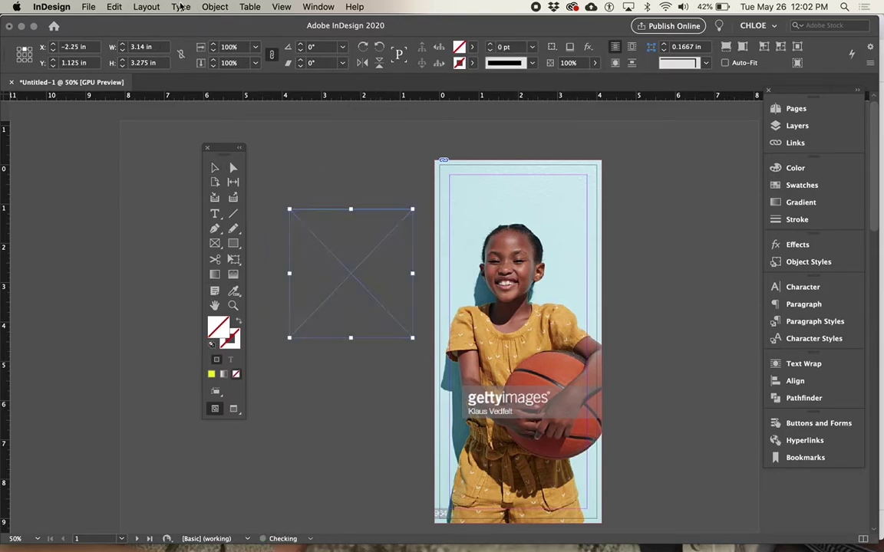
pyautogui.click(352, 245)
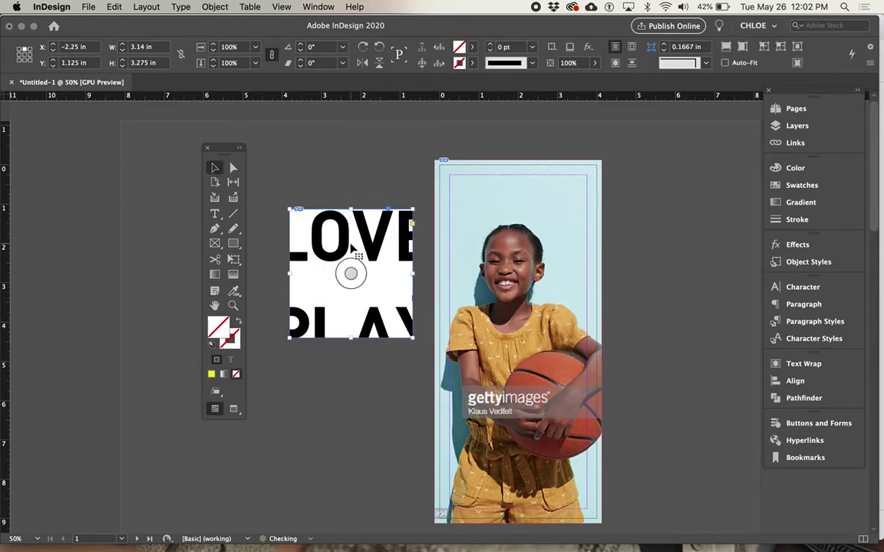
# Step: Fill the logo's frame proportionally again
pyautogui.click(216, 6)
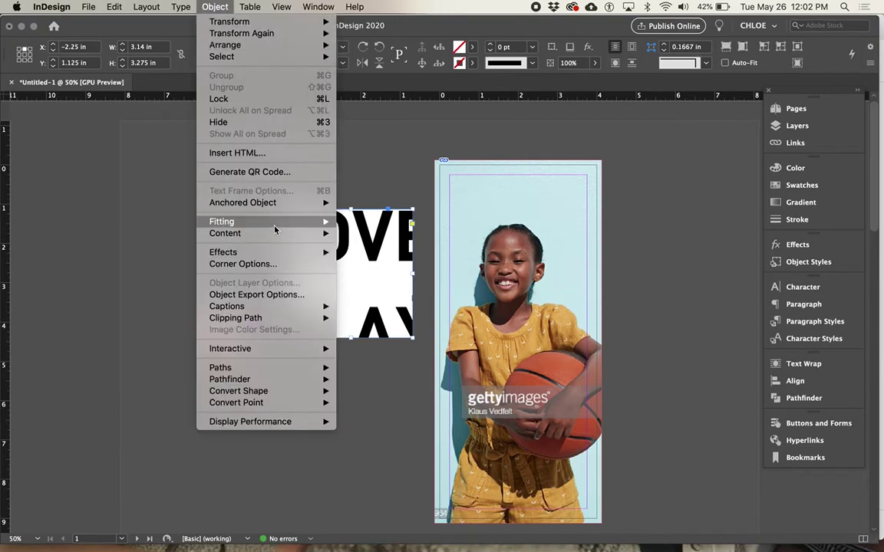
pyautogui.moveTo(275, 230)
pyautogui.click(371, 223)
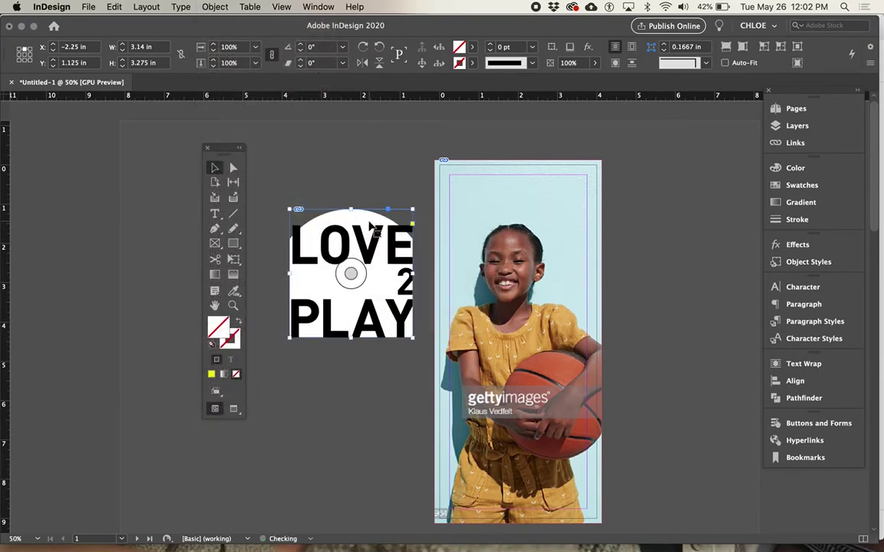
# Step: Apply Fit Frame to Content to the black-text logo and delete the logo with its frame
pyautogui.click(216, 7)
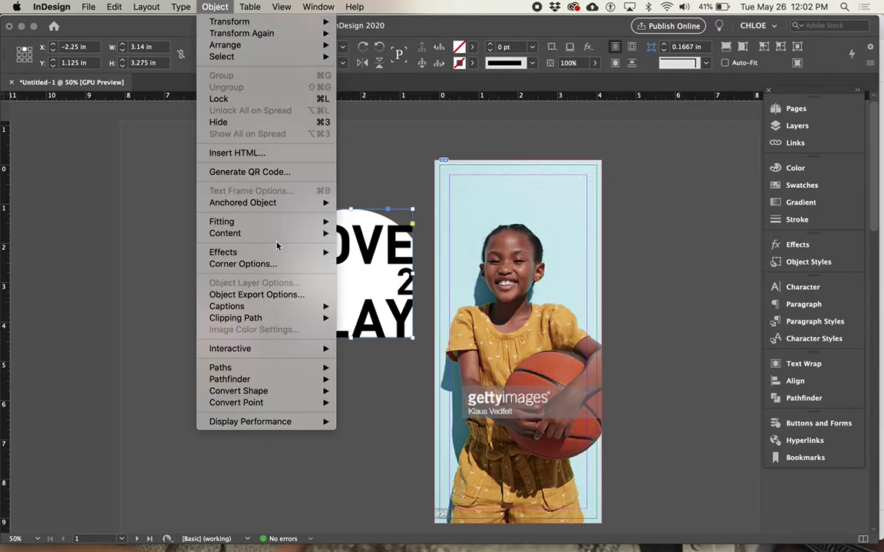
pyautogui.moveTo(281, 254)
pyautogui.moveTo(296, 221)
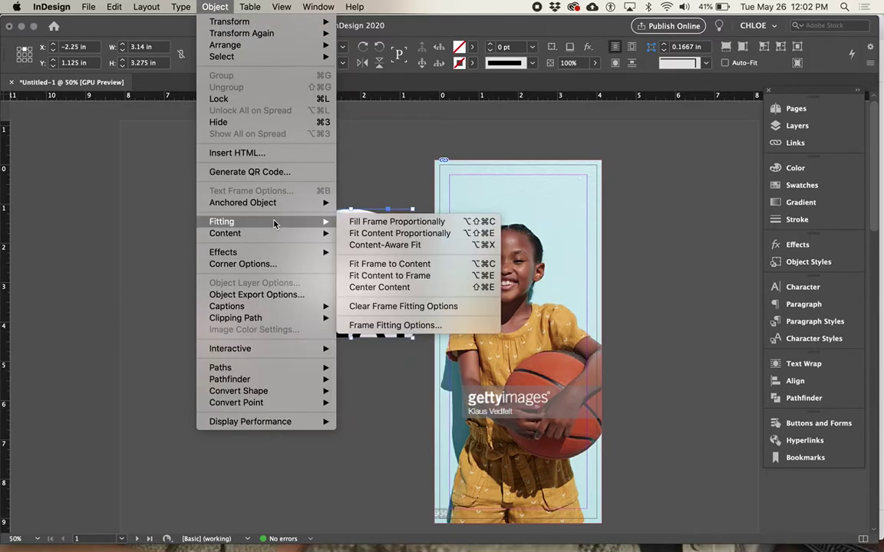
pyautogui.click(385, 265)
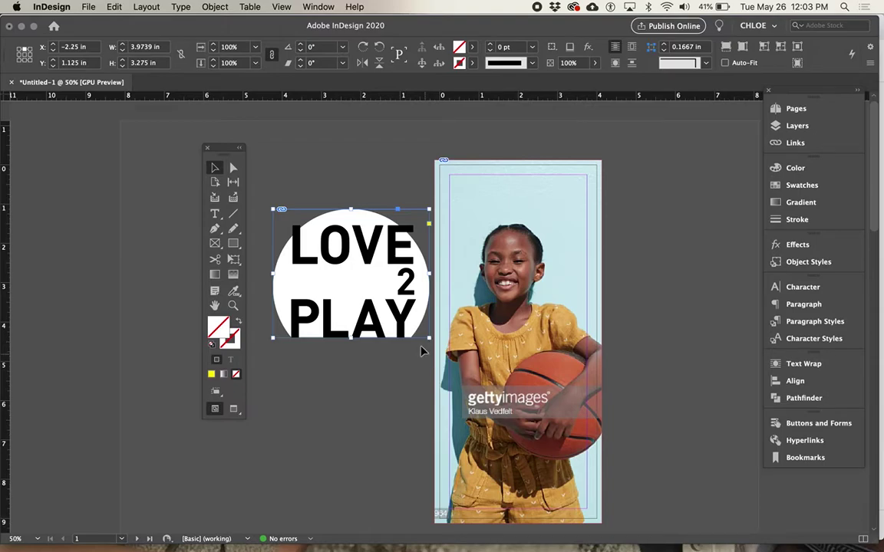
pyautogui.press('Delete')
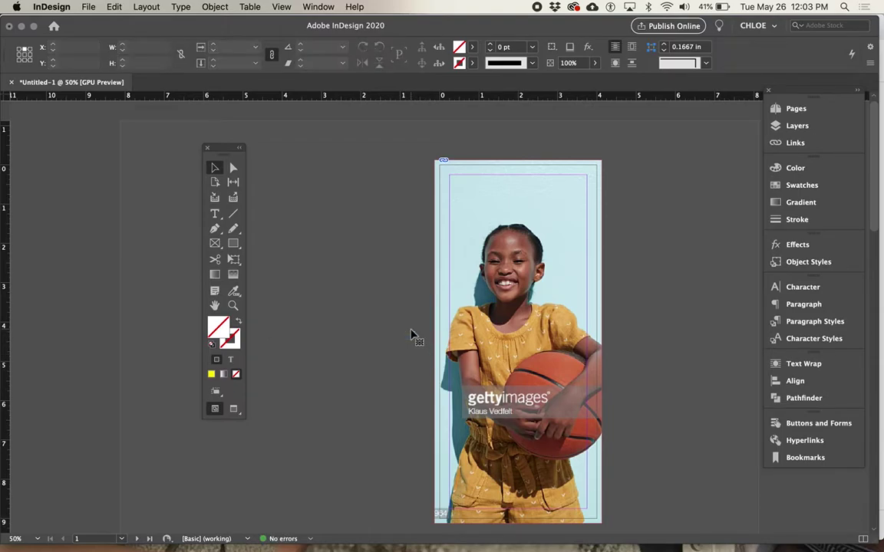
# Step: Place Love to Play Logo_BLACK TEXT.eps at its original size on the pasteboard beside the page, overlapping the cover photo's edge
pyautogui.click(88, 7)
pyautogui.click(140, 166)
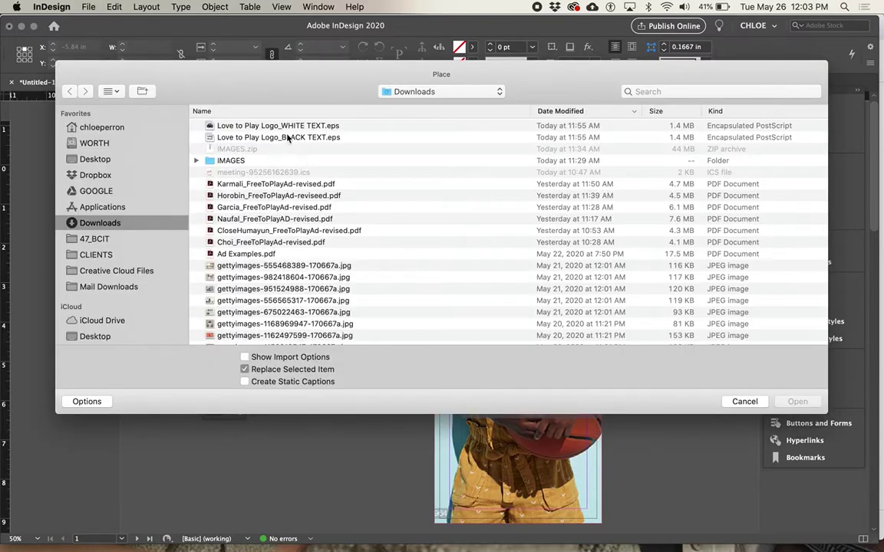
pyautogui.doubleClick(284, 138)
pyautogui.click(270, 182)
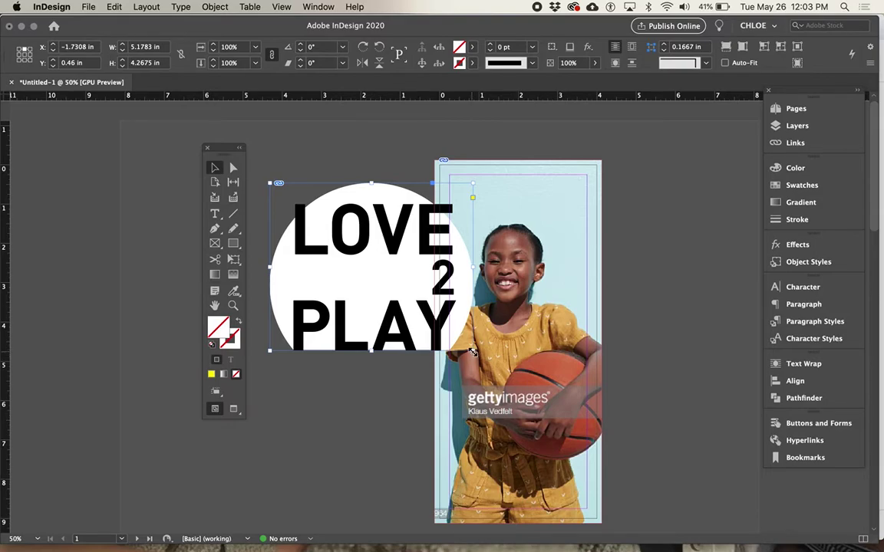
# Step: Try to shrink the black-text logo's frame from its lower corner, and undo the resize
pyautogui.moveTo(471, 352); pyautogui.dragTo(471, 352)
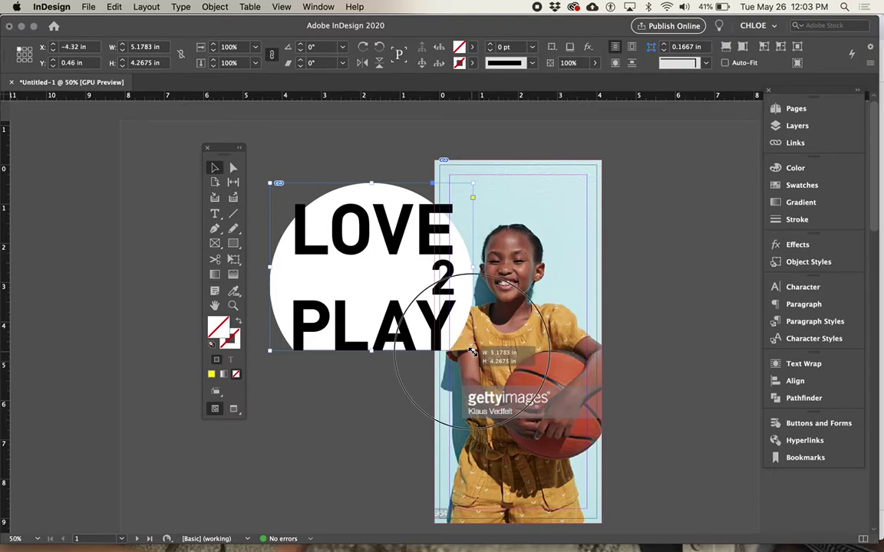
pyautogui.moveTo(471, 352); pyautogui.dragTo(394, 310)
pyautogui.press('super+z')
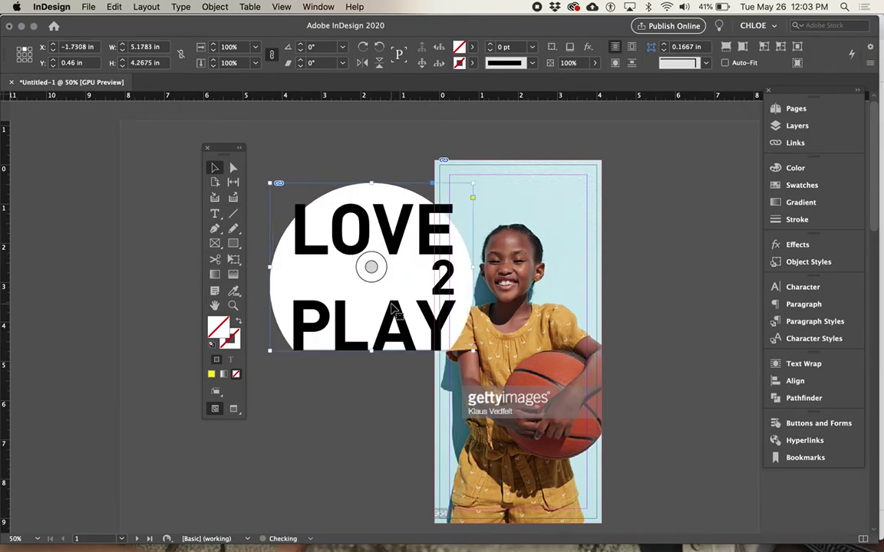
# Step: Scale only the logo artwork inside its frame to about 69%, and undo the scaling
pyautogui.click(372, 268)
pyautogui.click(234, 168)
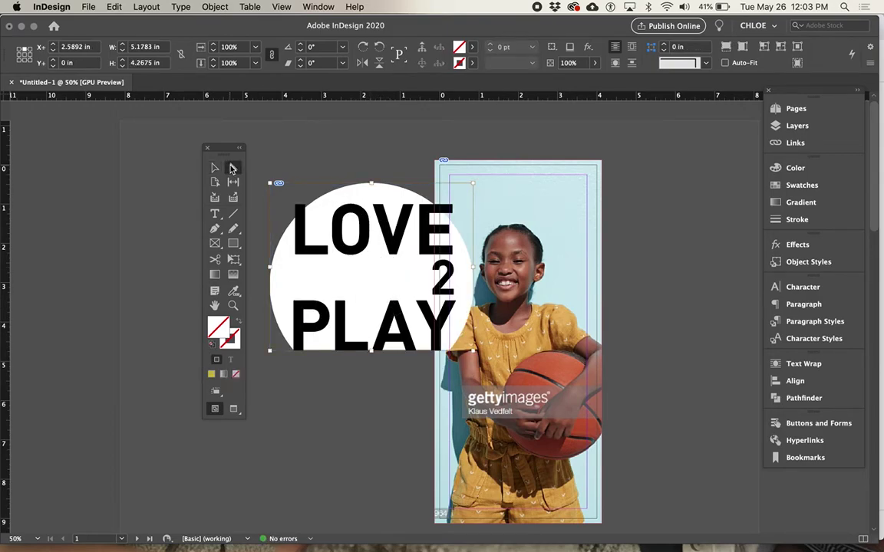
pyautogui.moveTo(470, 341); pyautogui.dragTo(396, 300)
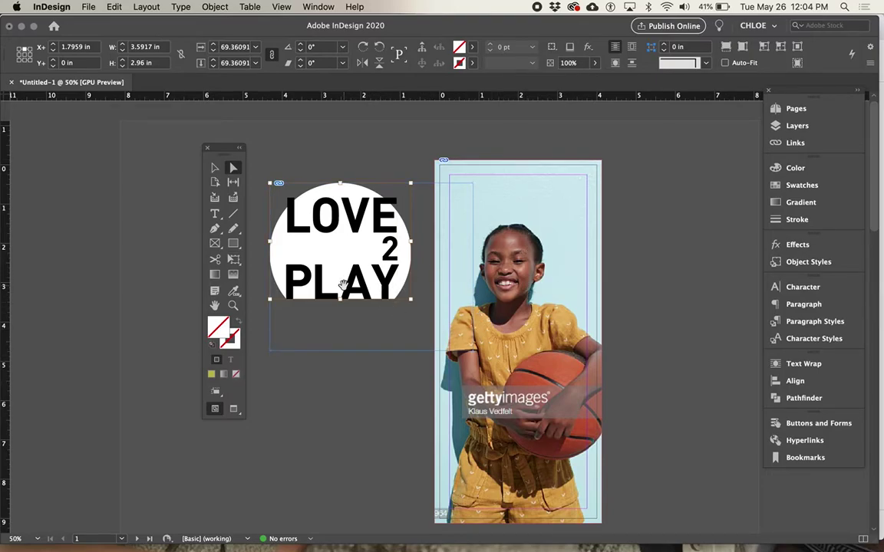
pyautogui.press('super+z')
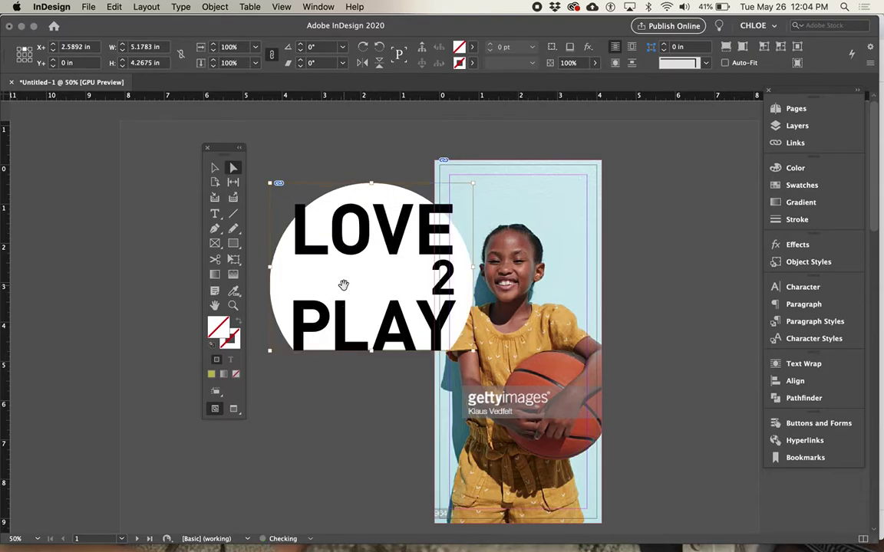
# Step: Try again to reduce the logo's frame by its corner, and undo that change
pyautogui.click(215, 169)
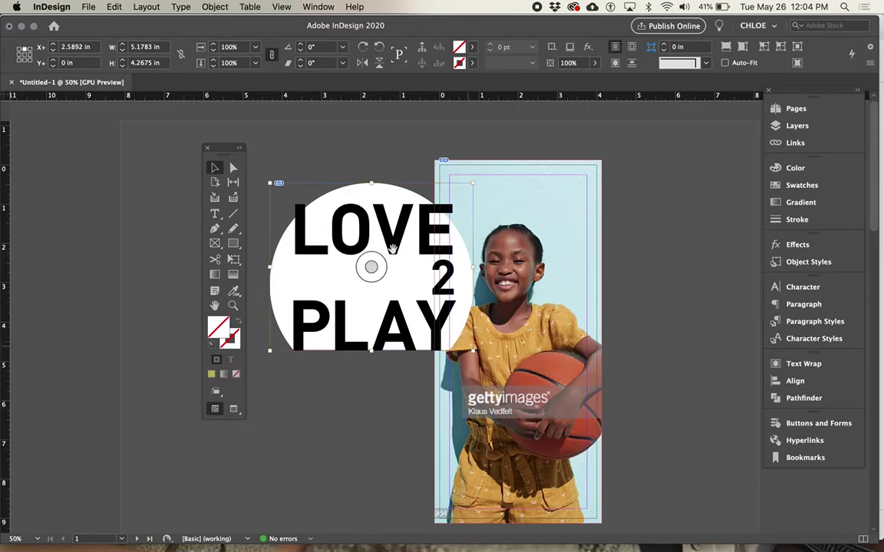
pyautogui.click(221, 167)
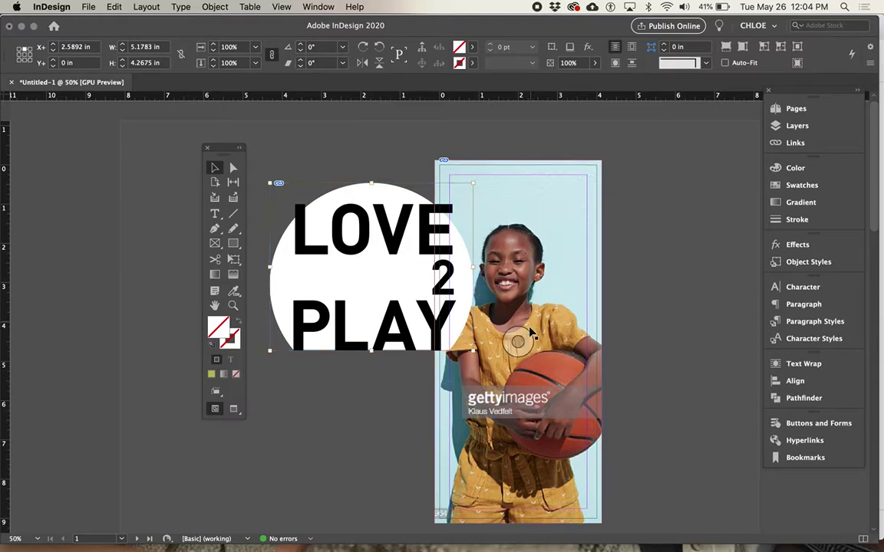
pyautogui.moveTo(472, 351); pyautogui.dragTo(443, 316)
pyautogui.press('super+z')
# Step: Scale the black-text logo together with its frame down to about 2.41 × 1.98 in
pyautogui.click(407, 330)
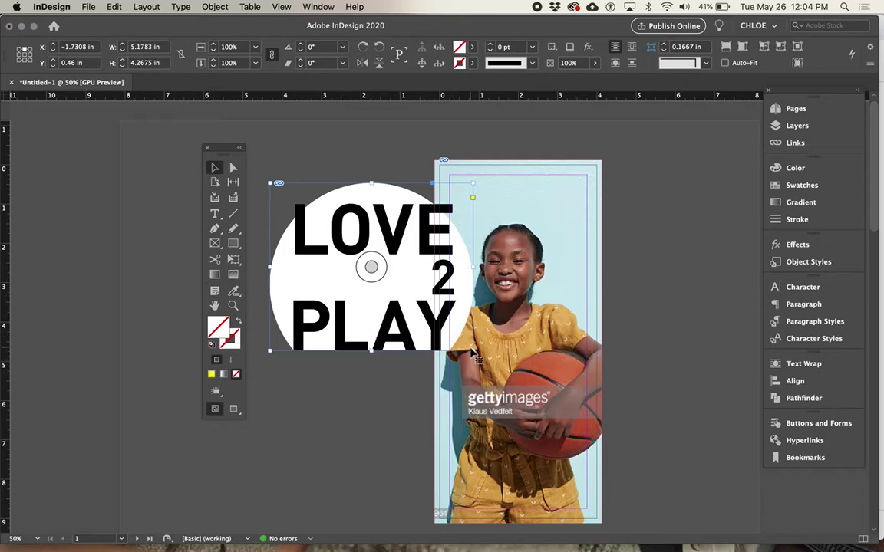
pyautogui.moveTo(471, 349); pyautogui.dragTo(365, 261)
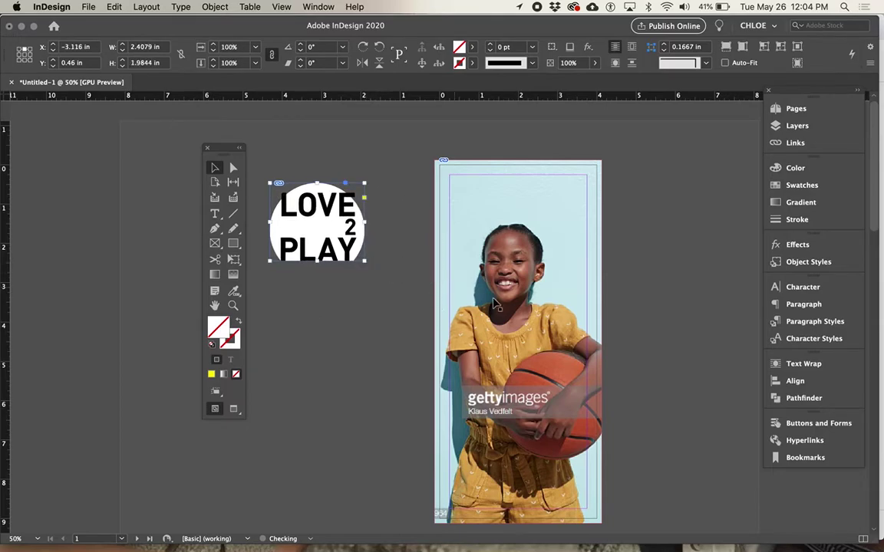
# Step: Place Love to Play Logo_BLACK TEXT.eps with the cover photo selected, and undo the replacement of the photo
pyautogui.click(499, 307)
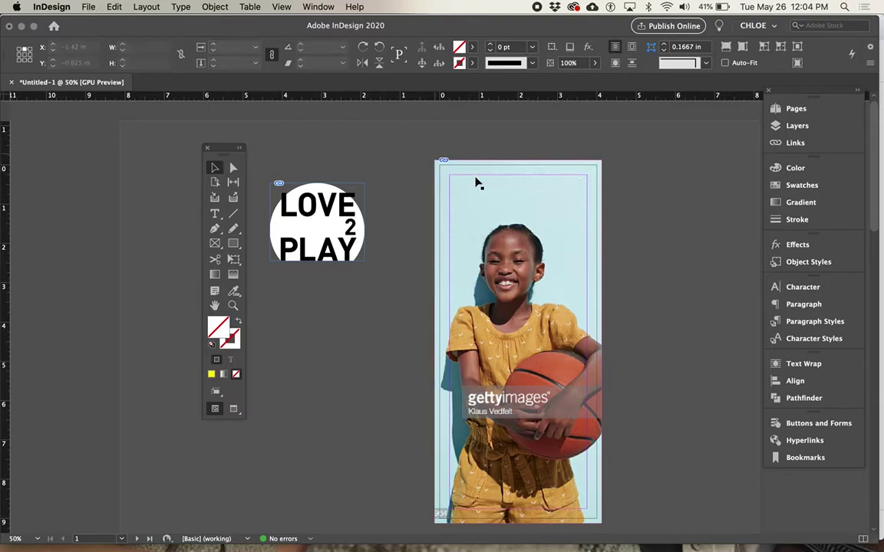
pyautogui.click(92, 7)
pyautogui.click(116, 163)
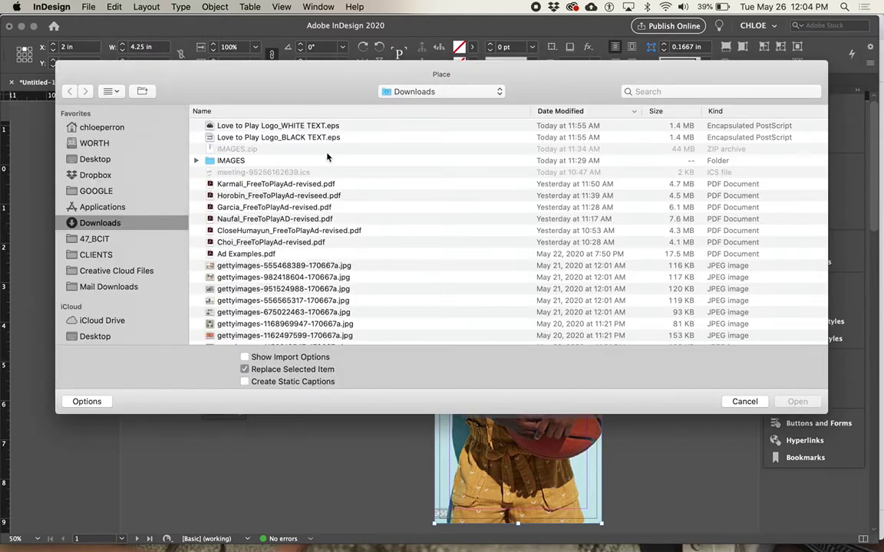
pyautogui.doubleClick(326, 144)
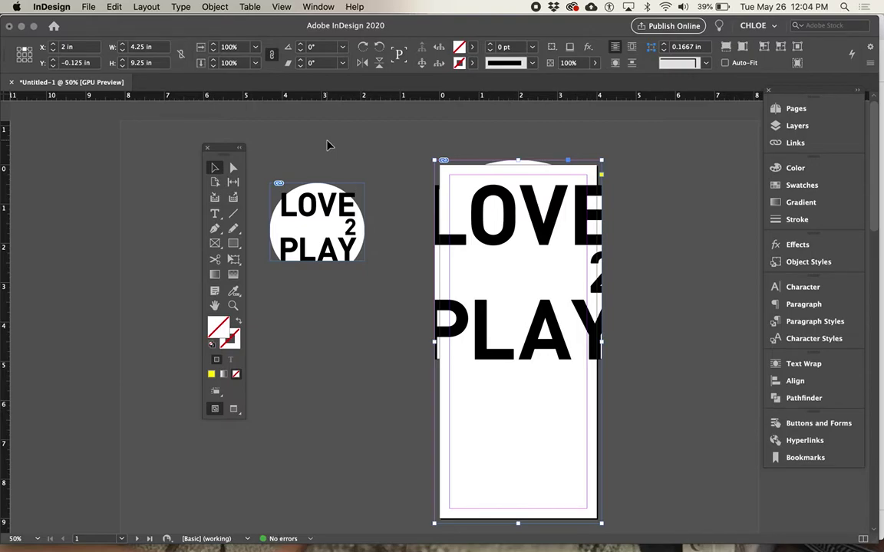
pyautogui.press('super+z')
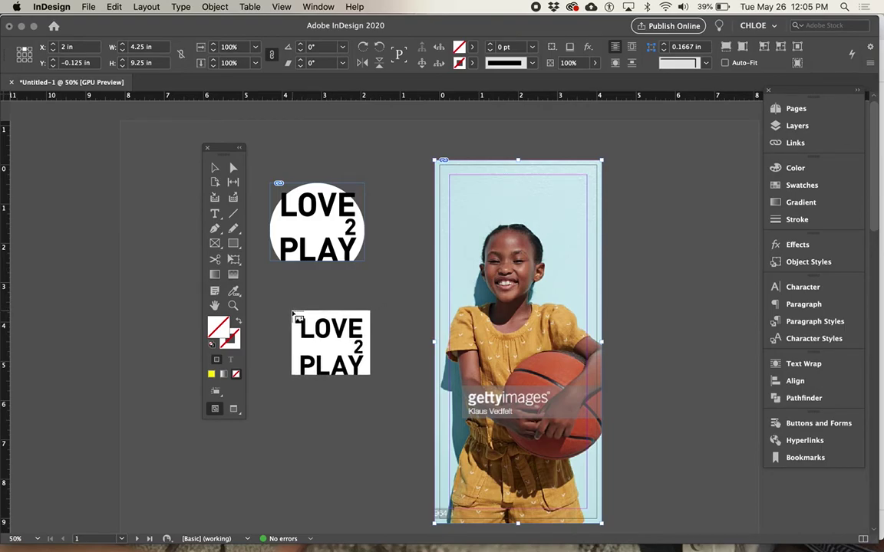
# Step: Put the loaded logo on the pasteboard below the first logo, and delete this extra copy
pyautogui.click(285, 311)
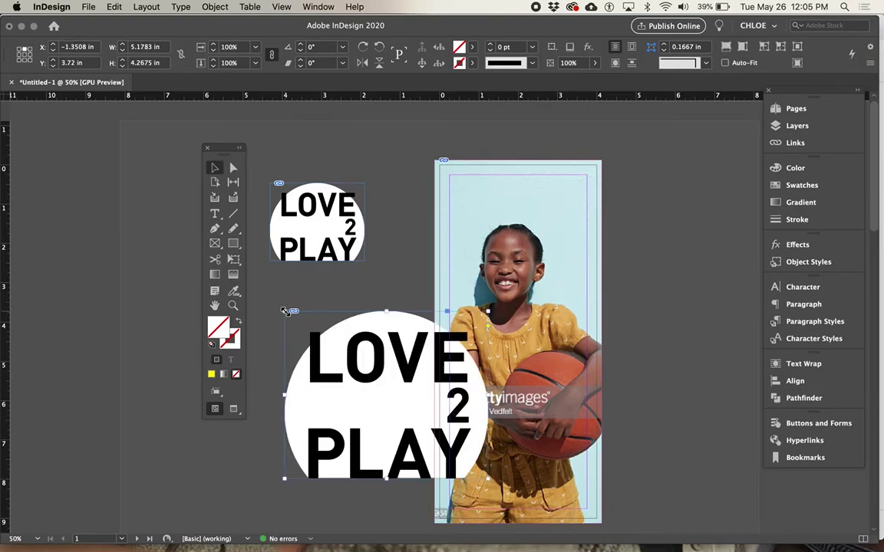
pyautogui.press('Delete')
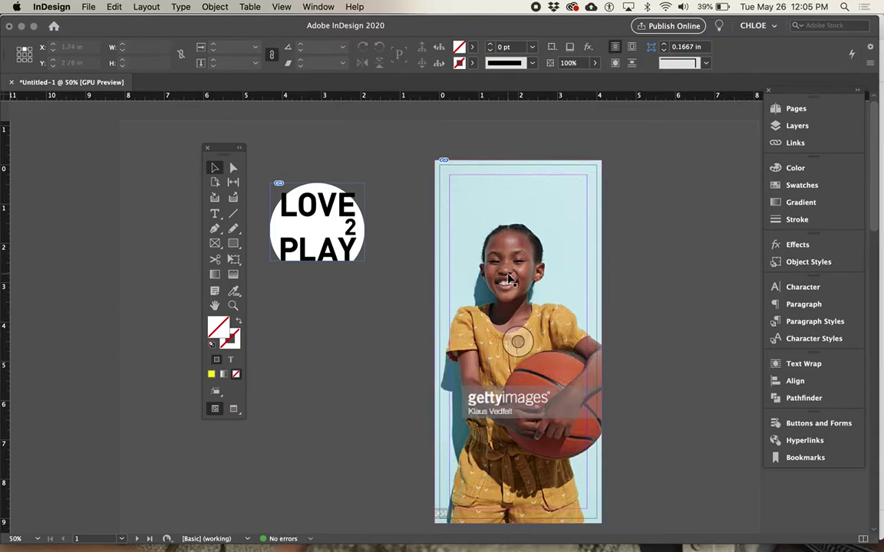
# Step: Place Love to Play Logo_WHITE TEXT.eps on the pasteboard below the black-text logo, undoing its replacement of the selected cover photo
pyautogui.click(456, 264)
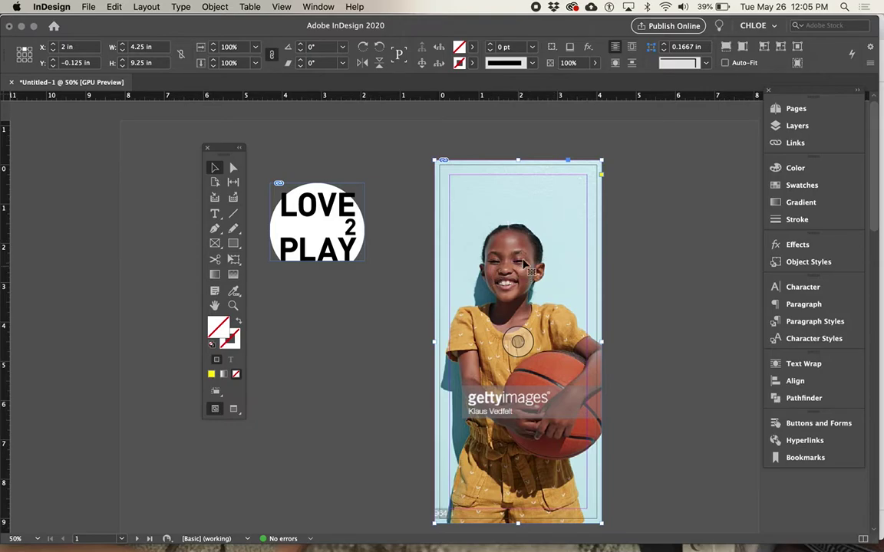
pyautogui.click(90, 7)
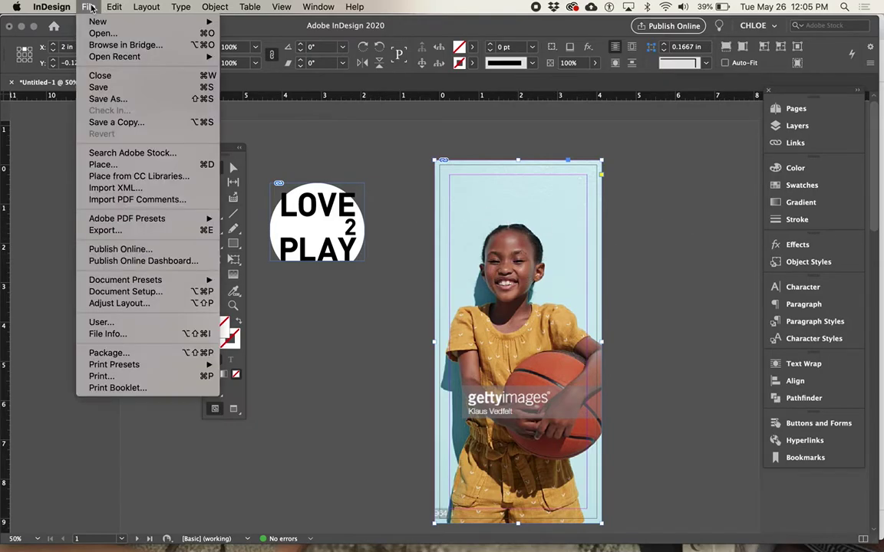
pyautogui.click(123, 164)
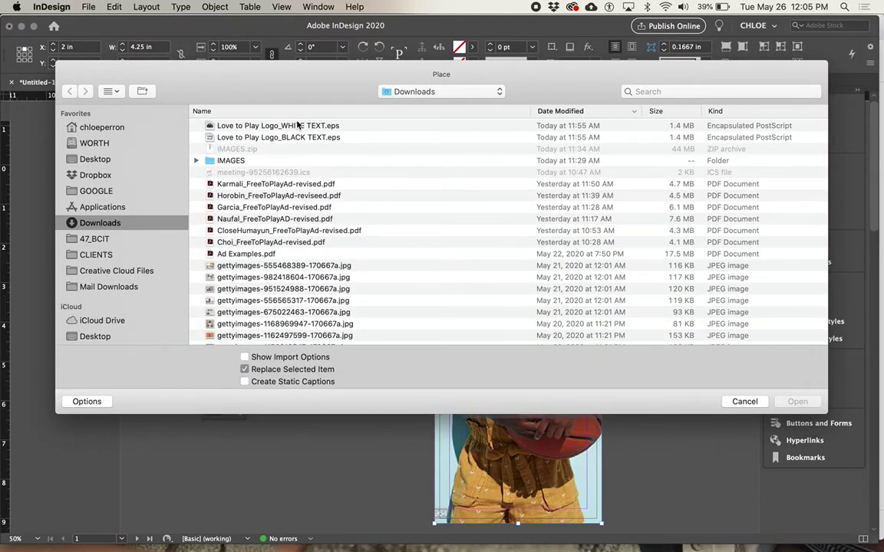
pyautogui.doubleClick(299, 123)
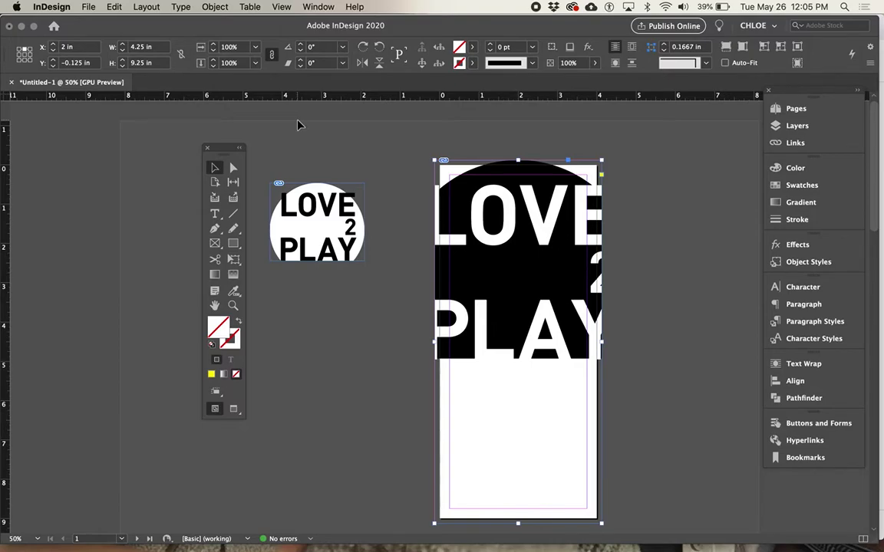
pyautogui.click(89, 6)
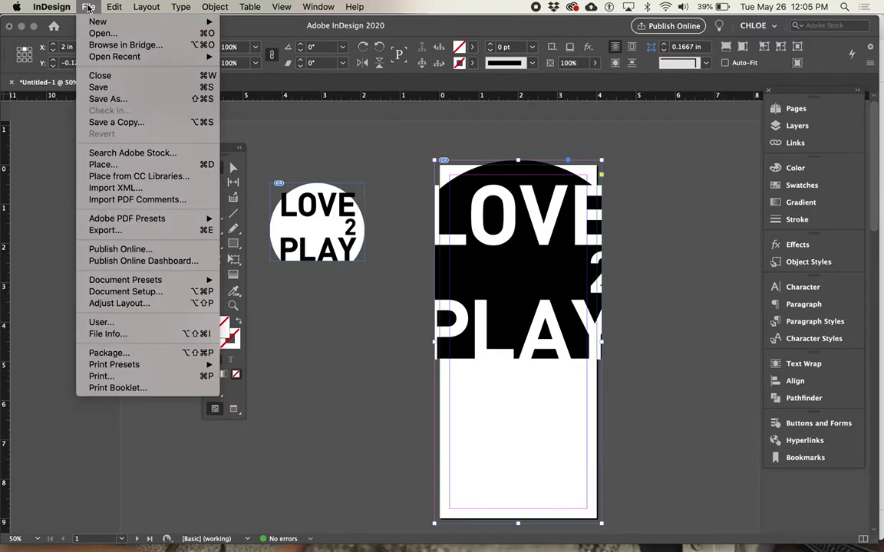
pyautogui.click(118, 23)
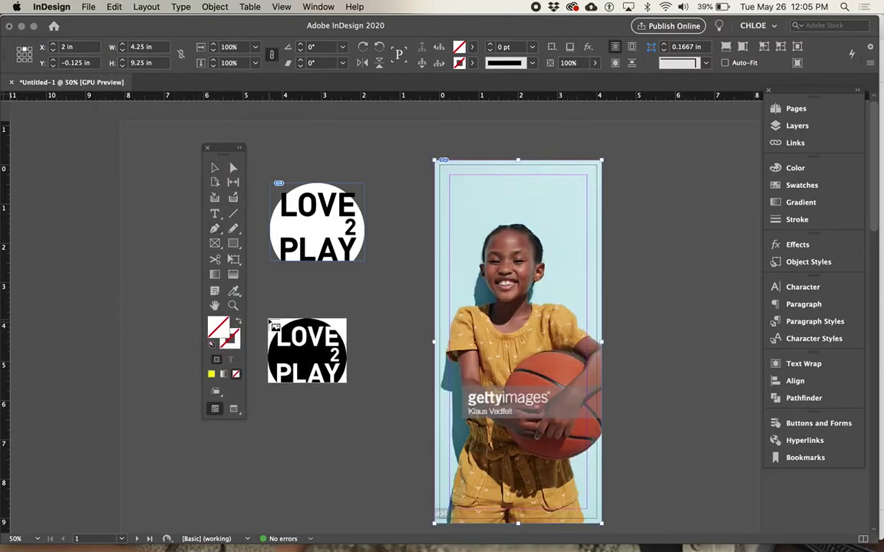
pyautogui.click(267, 316)
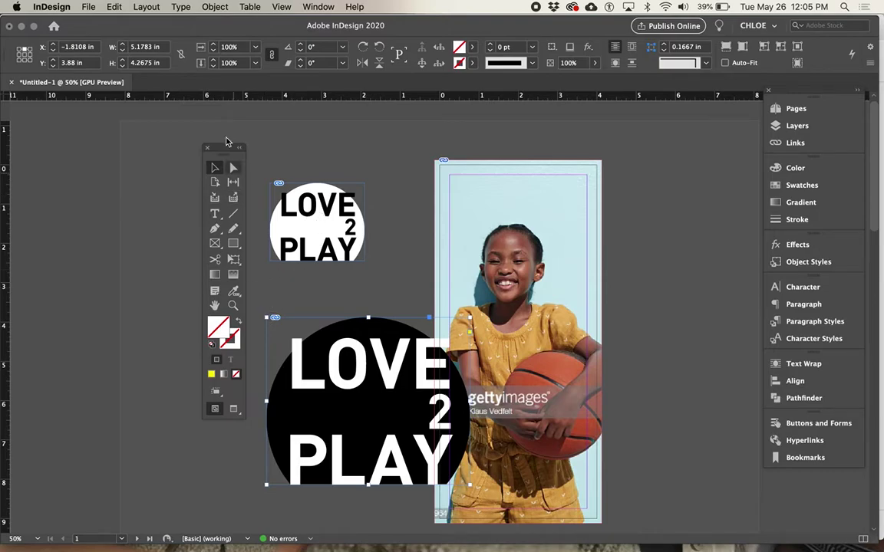
# Step: Move the white-text logo clear of the page and the black-text logo onto the top of the cover photo
pyautogui.moveTo(207, 147); pyautogui.dragTo(141, 137)
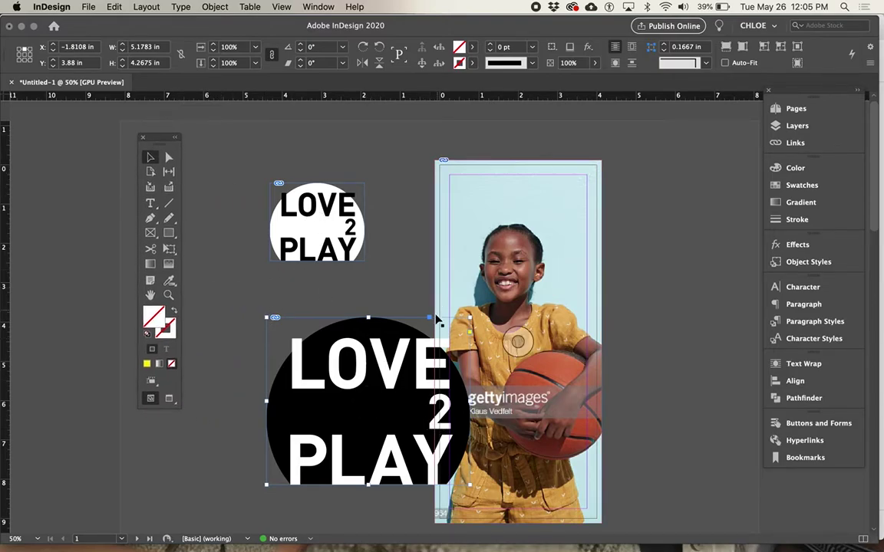
pyautogui.moveTo(369, 330); pyautogui.dragTo(276, 349)
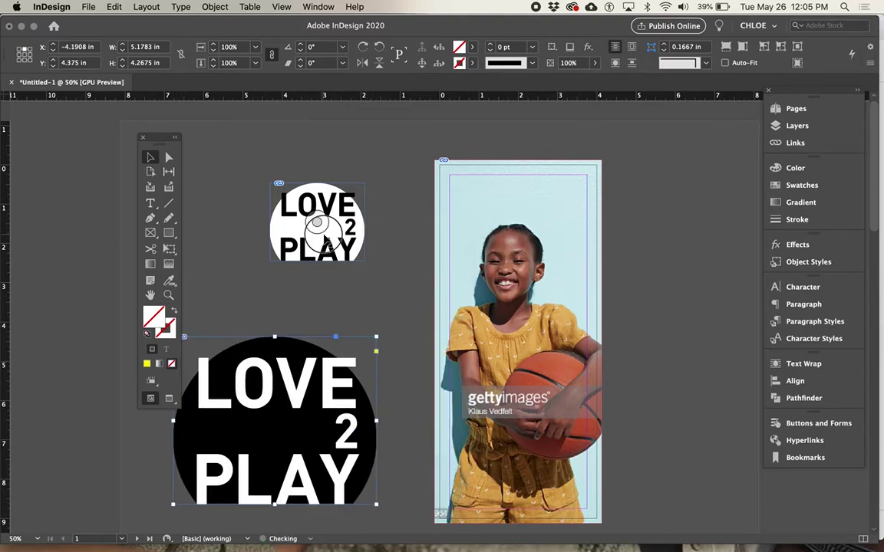
pyautogui.moveTo(325, 241); pyautogui.dragTo(514, 231)
# Step: Enlarge the black-text logo's frame to about 3.65 × 2.65 in and center it horizontally on the page, then undo both changes
pyautogui.moveTo(553, 255); pyautogui.dragTo(601, 281)
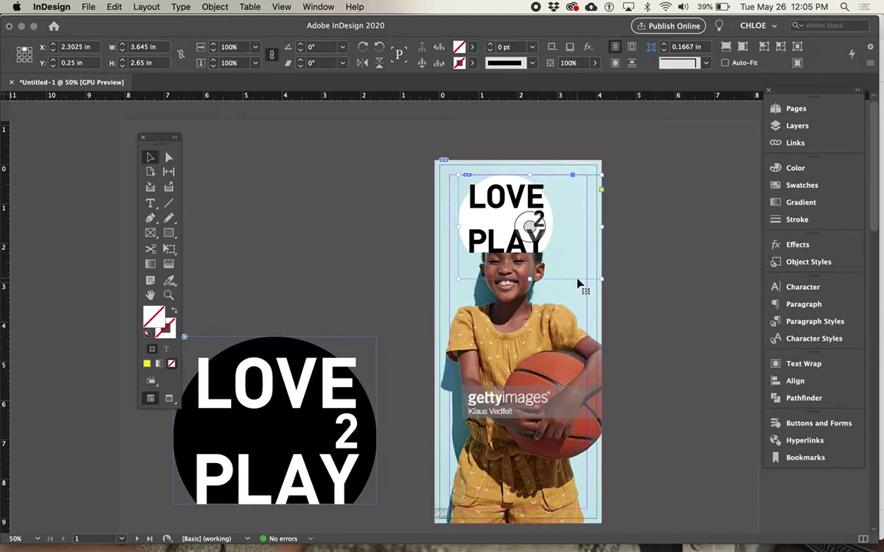
pyautogui.click(807, 382)
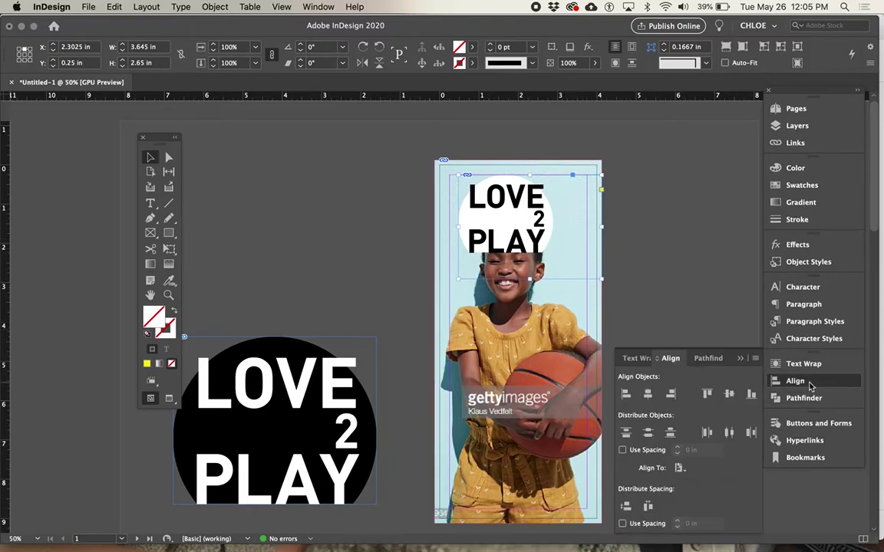
pyautogui.click(679, 468)
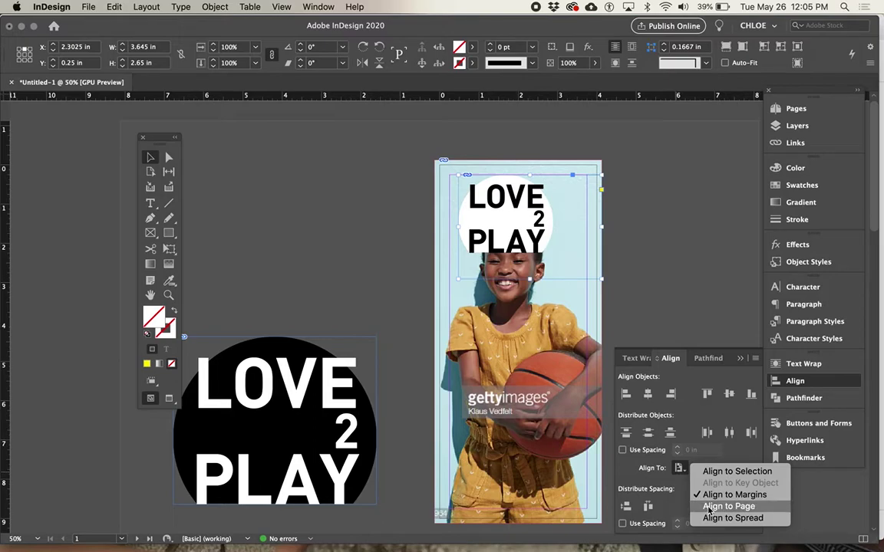
pyautogui.click(709, 506)
pyautogui.click(648, 394)
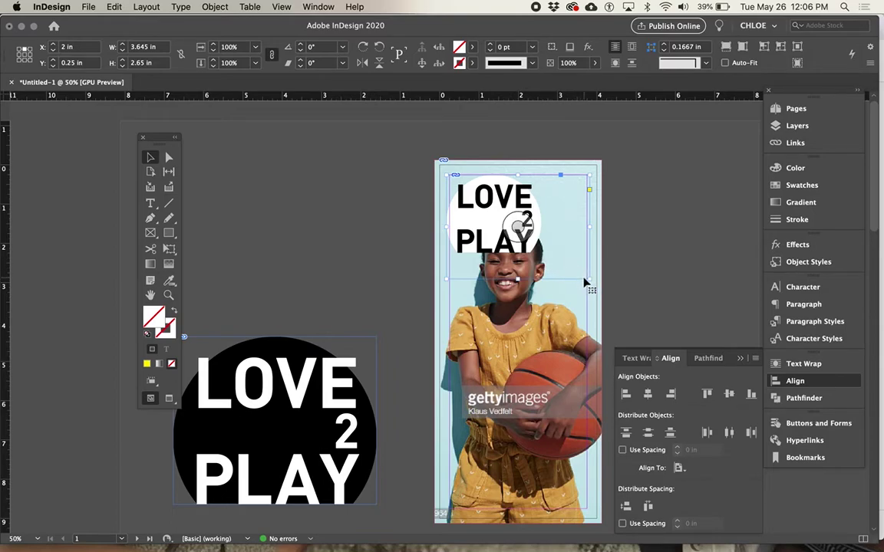
pyautogui.press('super+z')
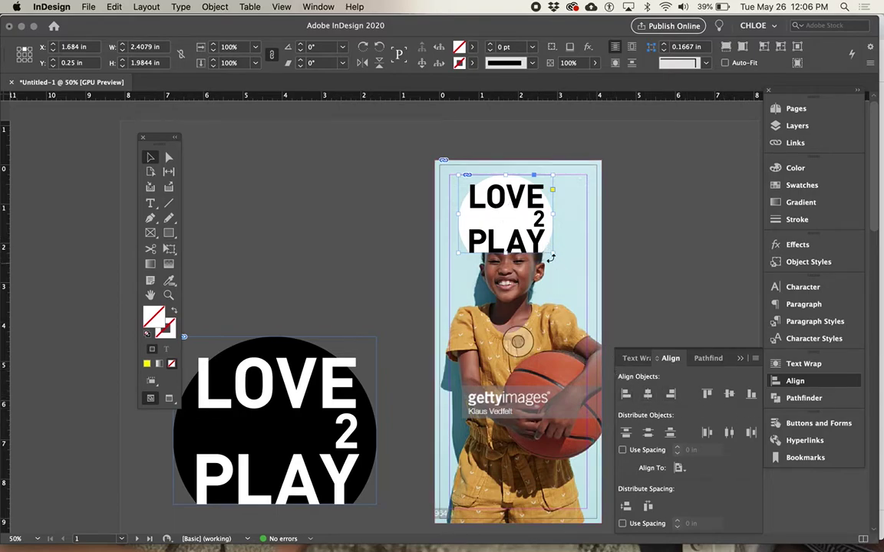
# Step: Enlarge the black-text logo's frame to about 3.12 × 2.93 in and align it to the page's right margin
pyautogui.click(562, 261)
pyautogui.moveTo(563, 261); pyautogui.dragTo(581, 290)
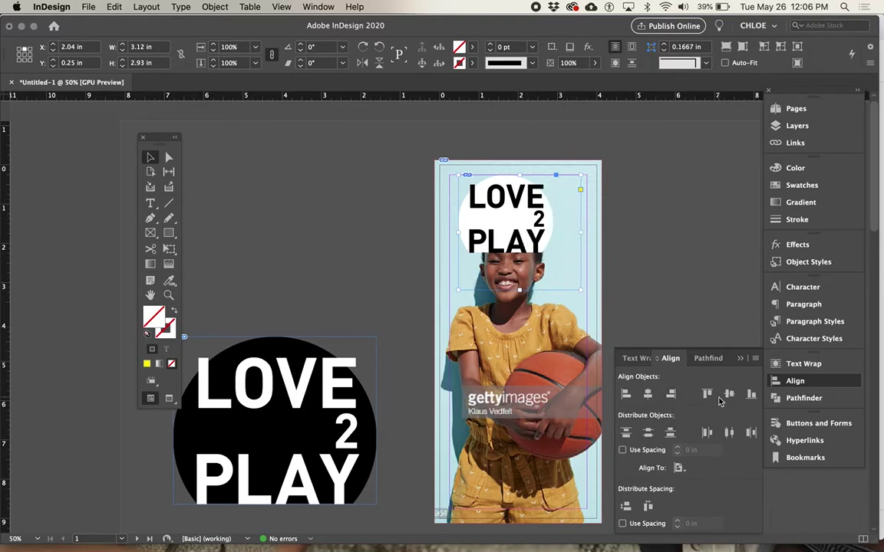
pyautogui.click(678, 467)
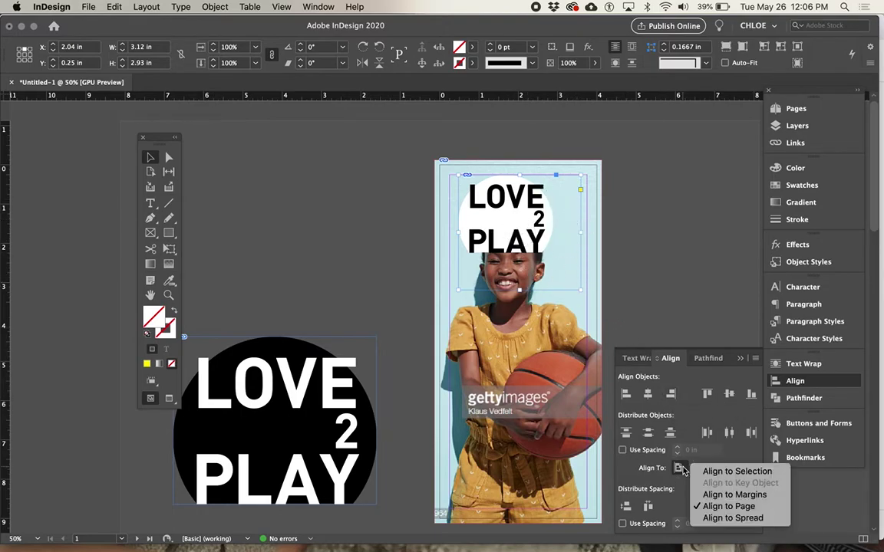
pyautogui.click(714, 494)
pyautogui.click(672, 395)
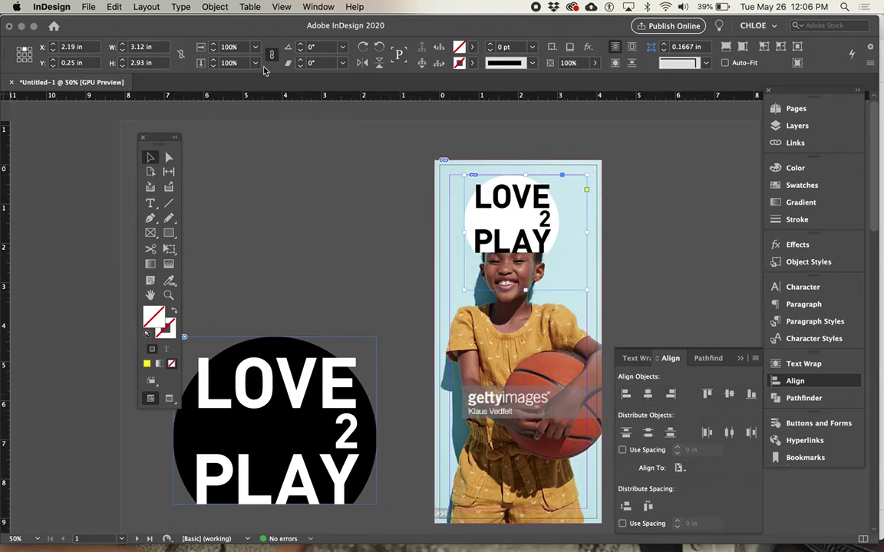
# Step: Fit the black-text logo's frame to its content and align it to the horizontal center of the page margins
pyautogui.click(215, 7)
pyautogui.moveTo(244, 225)
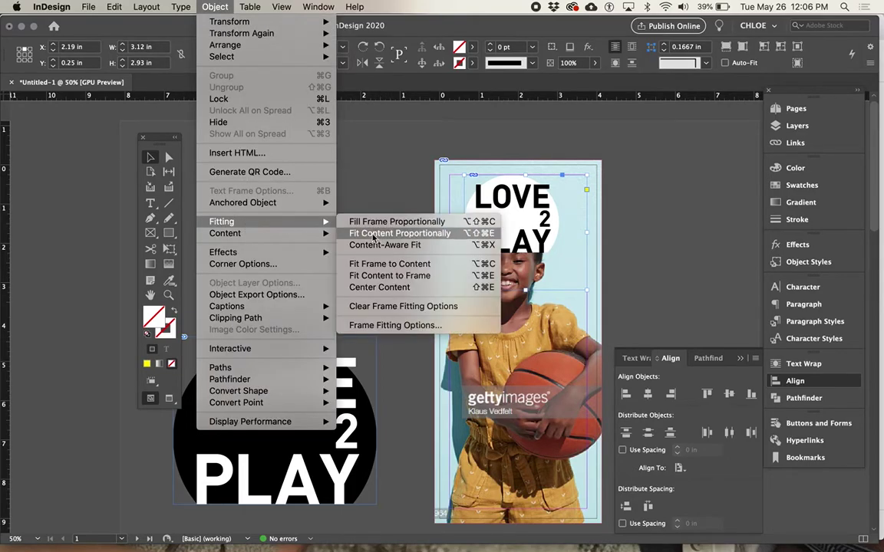
pyautogui.click(389, 264)
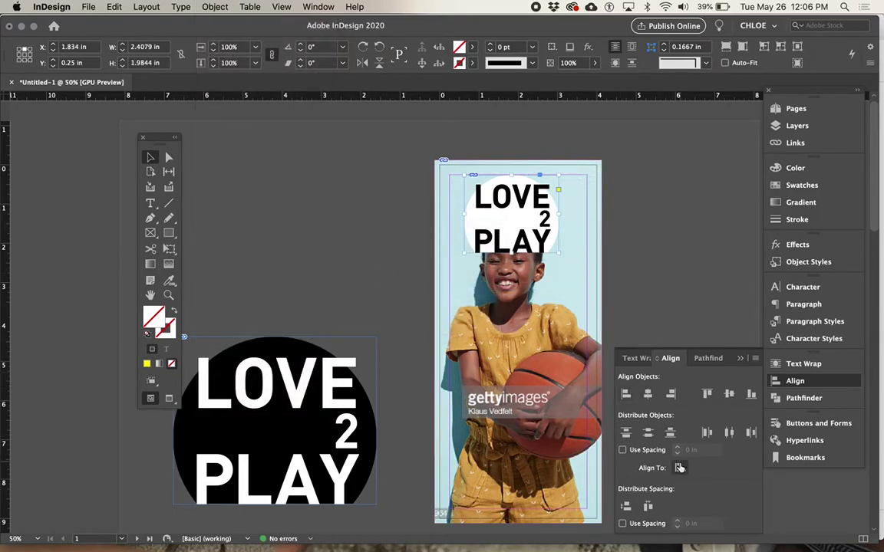
pyautogui.click(679, 467)
pyautogui.click(648, 414)
pyautogui.click(648, 394)
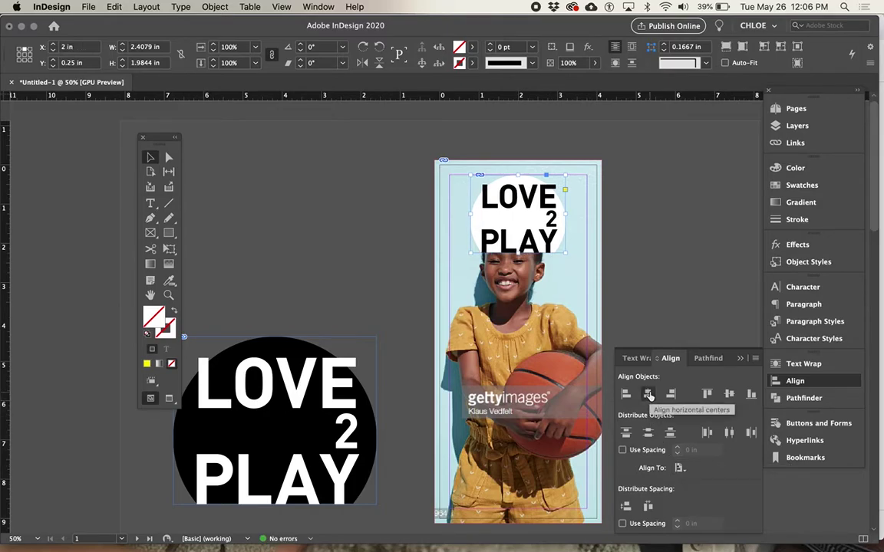
# Step: Enlarge the black-text logo's frame to about 2.95 × 2.55 in, centered horizontally, and fit it back to the logo
pyautogui.press('l')
pyautogui.moveTo(466, 254); pyautogui.dragTo(449, 275)
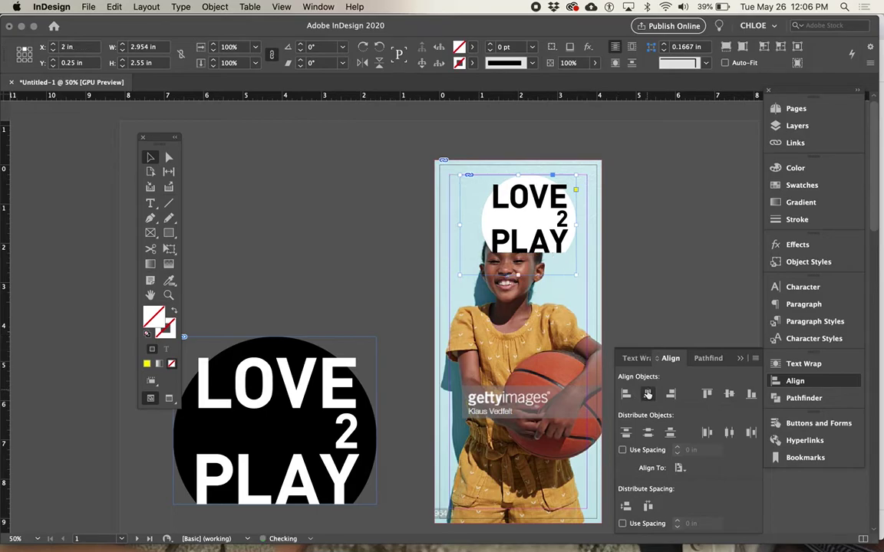
pyautogui.click(647, 395)
pyautogui.press('super+alt+c')
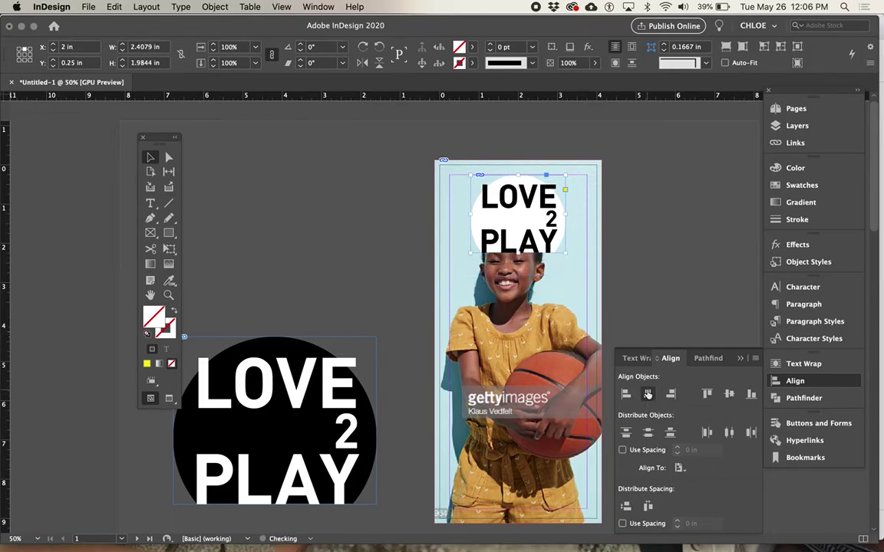
# Step: Move the black-text logo straight down to the bottom margin of the cover and preview the page without guides
pyautogui.scroll(-3, 564, 372)
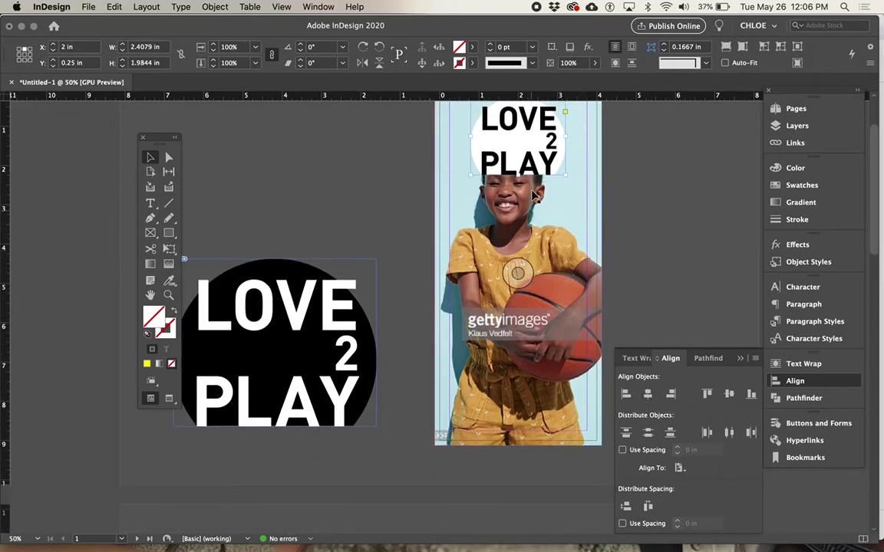
pyautogui.moveTo(537, 178); pyautogui.dragTo(537, 426)
pyautogui.press('w')
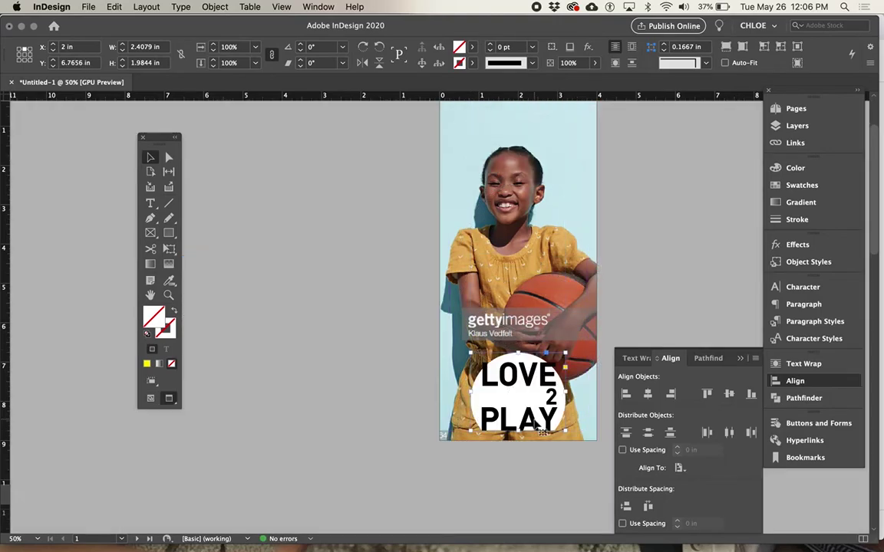
pyautogui.click(539, 485)
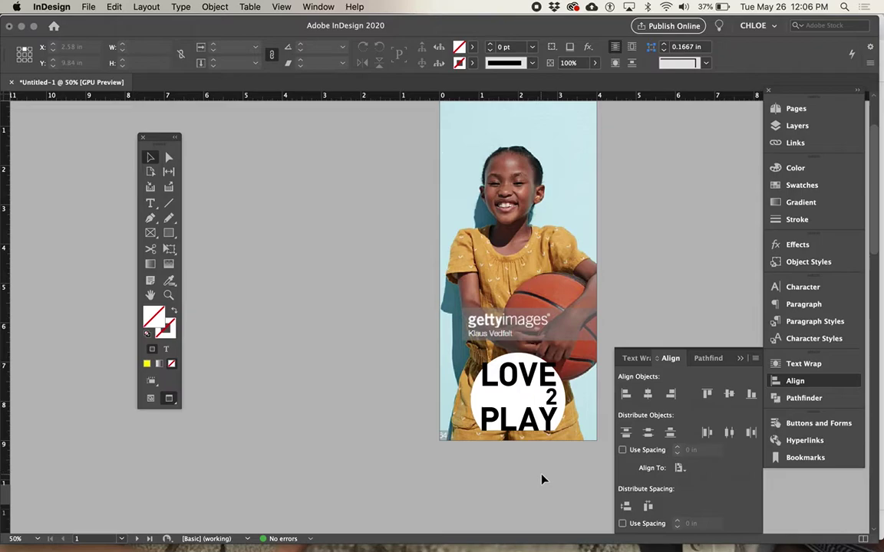
pyautogui.scroll(2, 540, 480)
pyautogui.press('w')
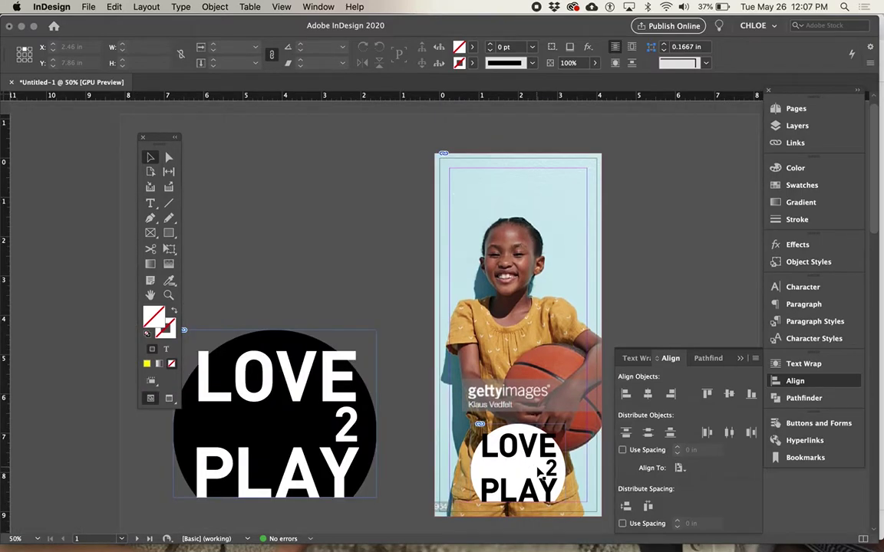
# Step: Replace the black-text logo with the white-text logo at the bottom of the cover, centered horizontally and scaled to about 1.55 × 1.28 in
pyautogui.moveTo(554, 494); pyautogui.dragTo(364, 288)
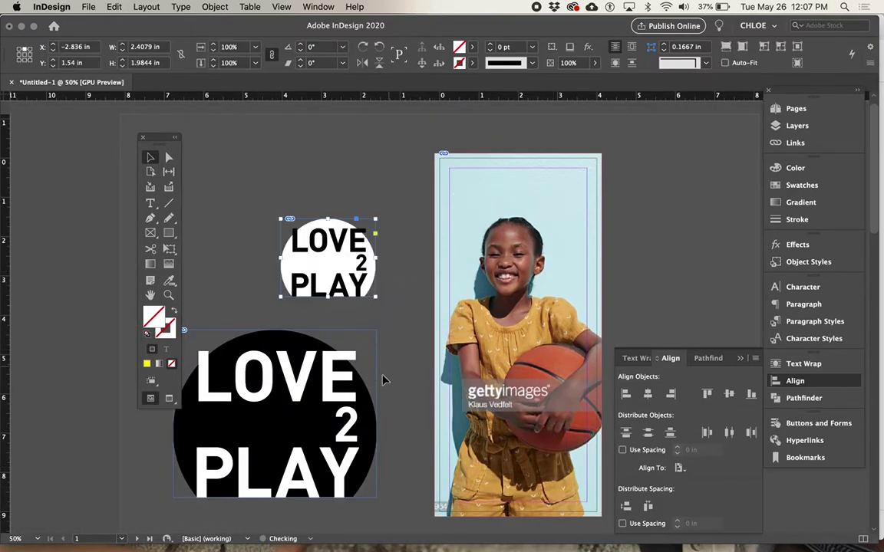
pyautogui.moveTo(388, 386); pyautogui.dragTo(608, 392)
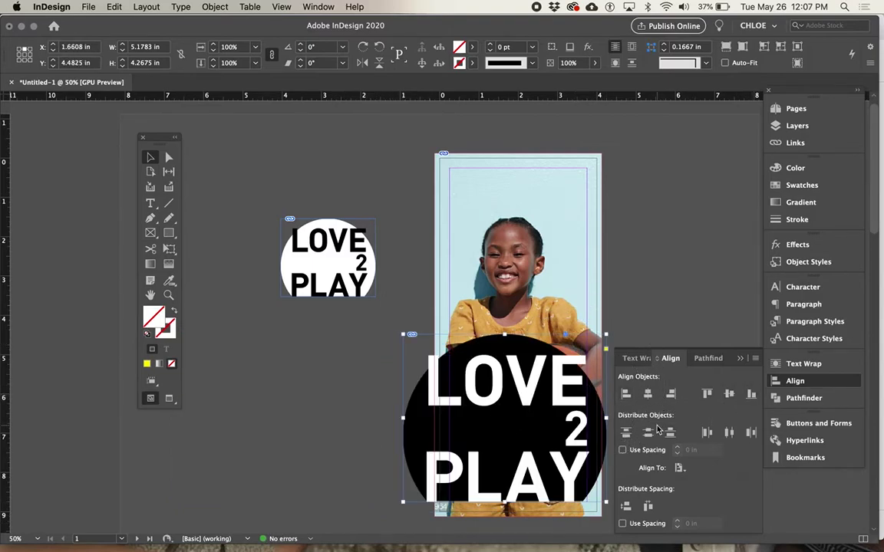
pyautogui.click(647, 394)
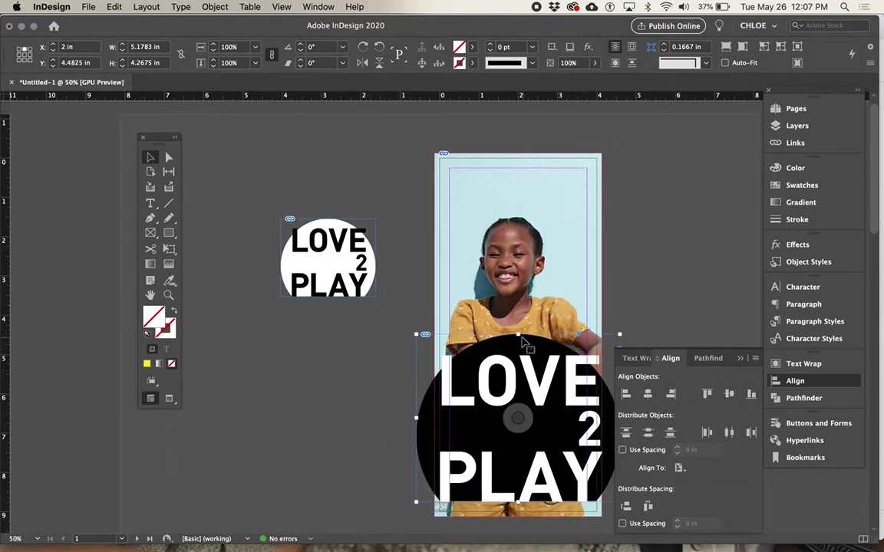
pyautogui.moveTo(522, 343); pyautogui.dragTo(516, 453)
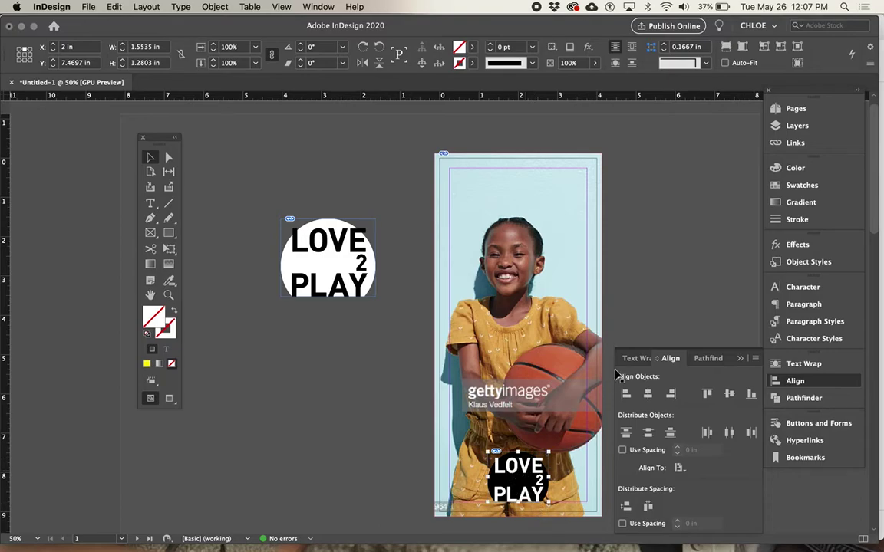
pyautogui.click(618, 320)
# Step: Move the white-text logo to the top of the cover photo, at about Y 0.375 in
pyautogui.moveTo(541, 480); pyautogui.dragTo(549, 197)
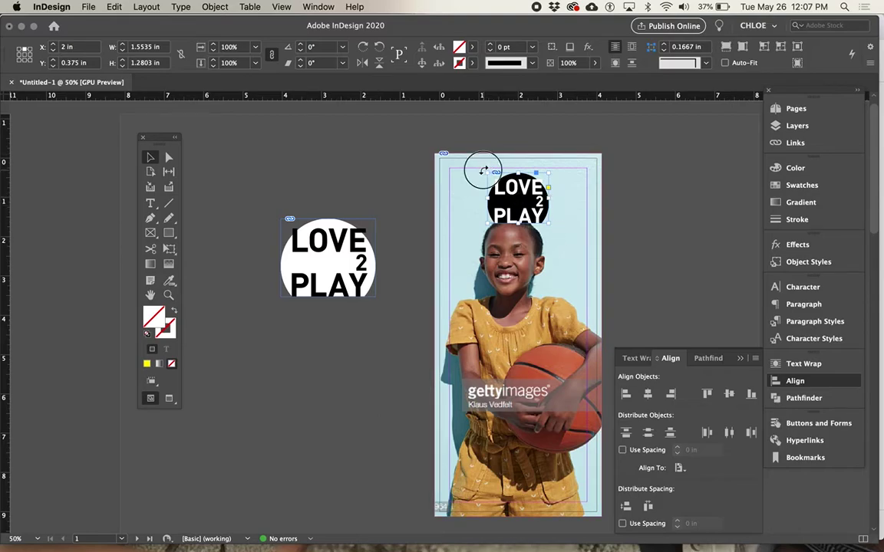
pyautogui.click(484, 175)
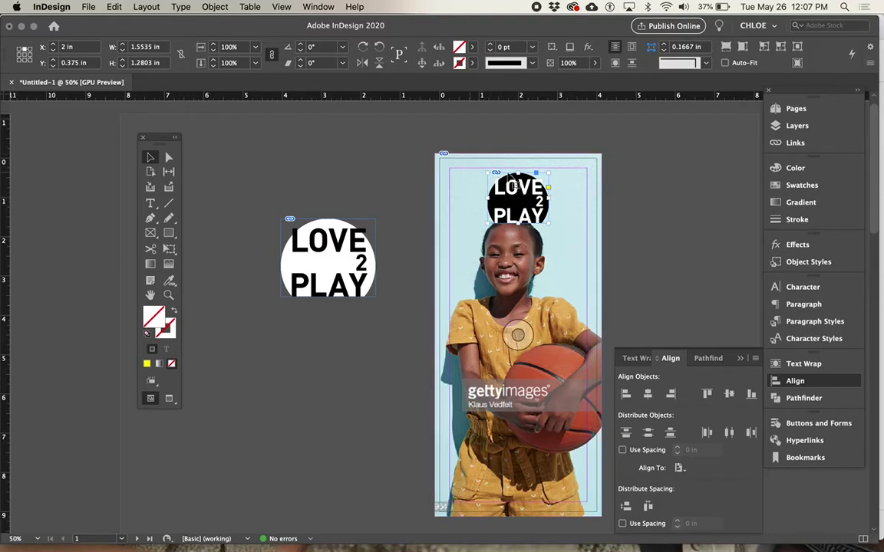
pyautogui.press('super+z')
# Step: Rotate the white-text logo 180° and align it to the page's top margin
pyautogui.moveTo(494, 162); pyautogui.dragTo(562, 232)
pyautogui.click(679, 467)
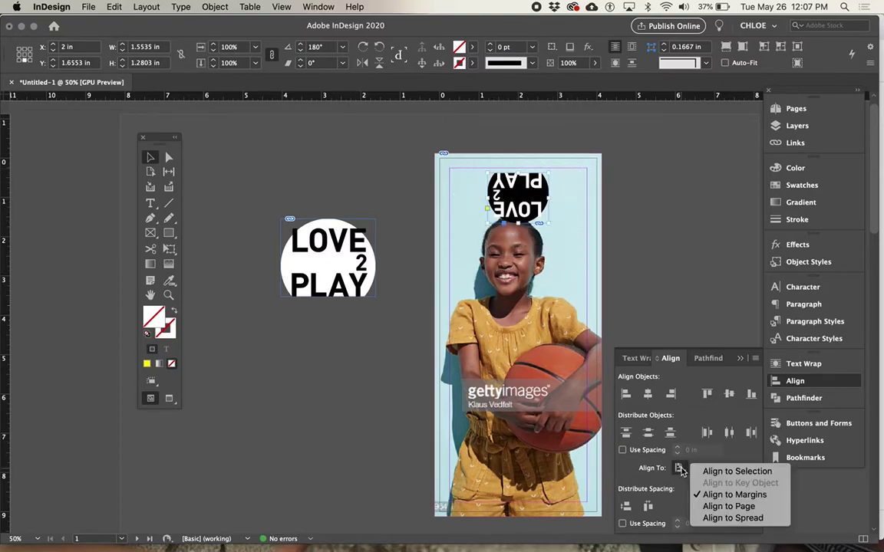
pyautogui.click(721, 495)
pyautogui.click(707, 394)
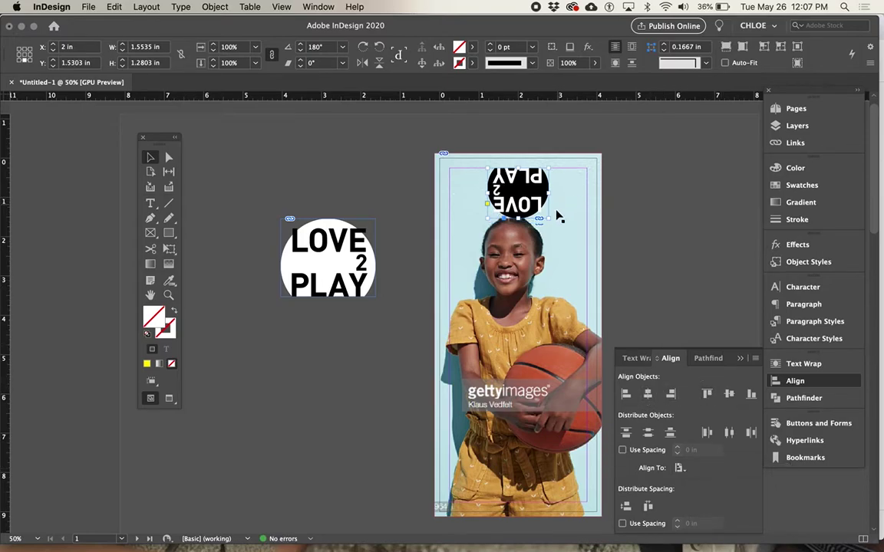
# Step: Rotate the white-text logo to −90°, align it to the page's left margin and preview the page
pyautogui.moveTo(435, 147); pyautogui.dragTo(459, 230)
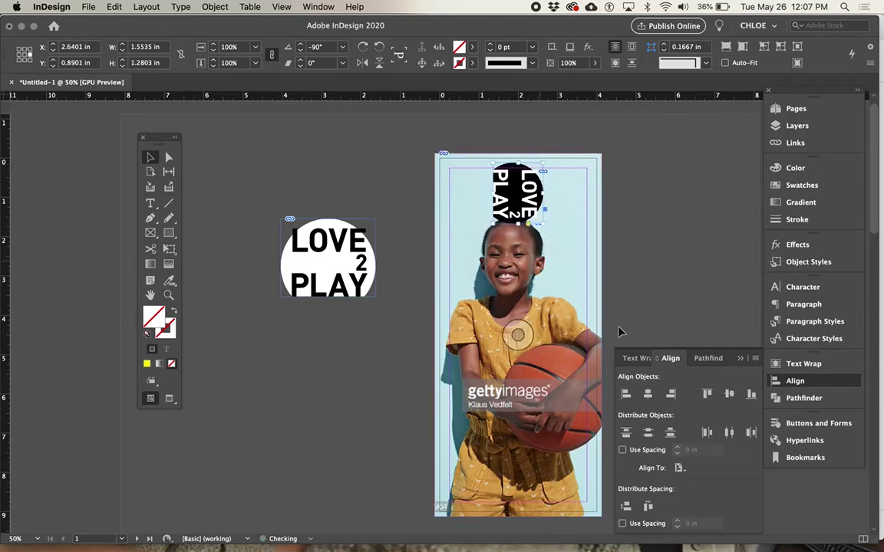
pyautogui.click(625, 396)
pyautogui.click(628, 246)
pyautogui.press('w')
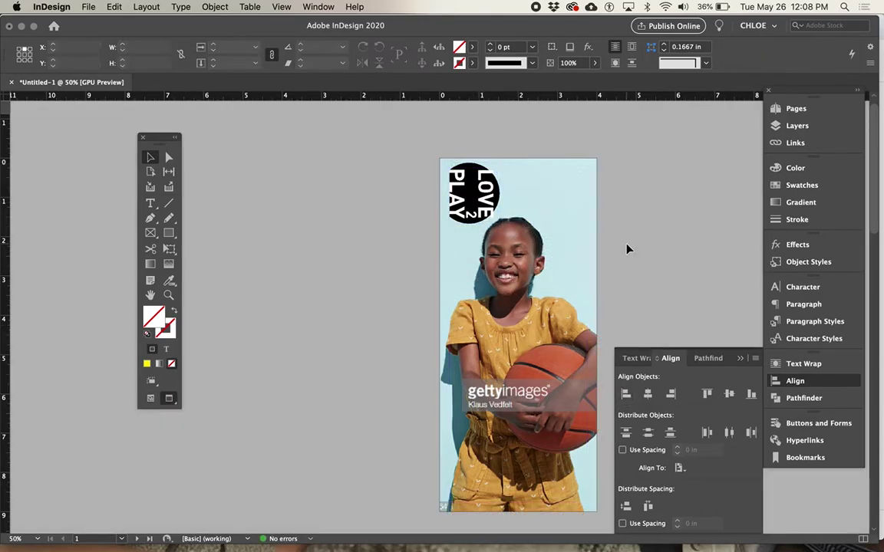
# Step: Move the white-text logo down beside the basketball to preview it there, then undo the move
pyautogui.click(472, 196)
pyautogui.moveTo(493, 335); pyautogui.dragTo(500, 387)
pyautogui.click(664, 242)
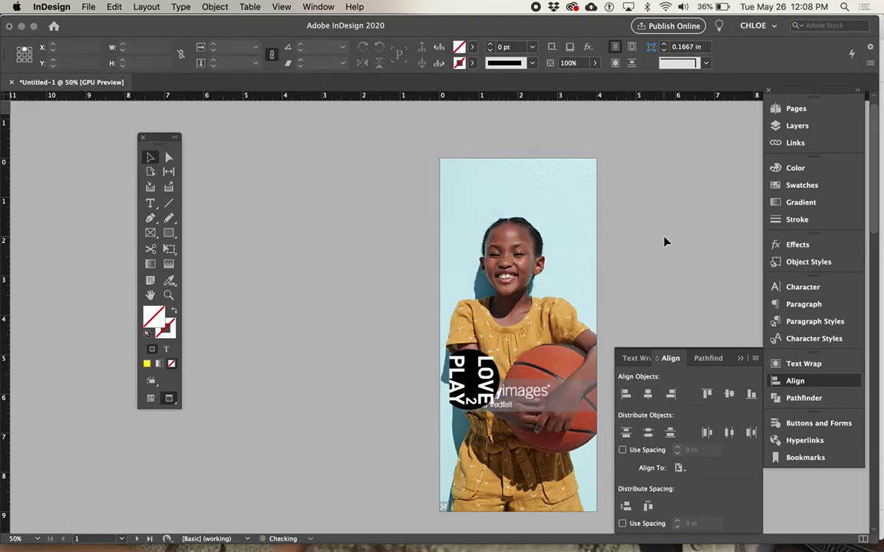
pyautogui.hotkey('ctrl', 'z')
pyautogui.press('w')
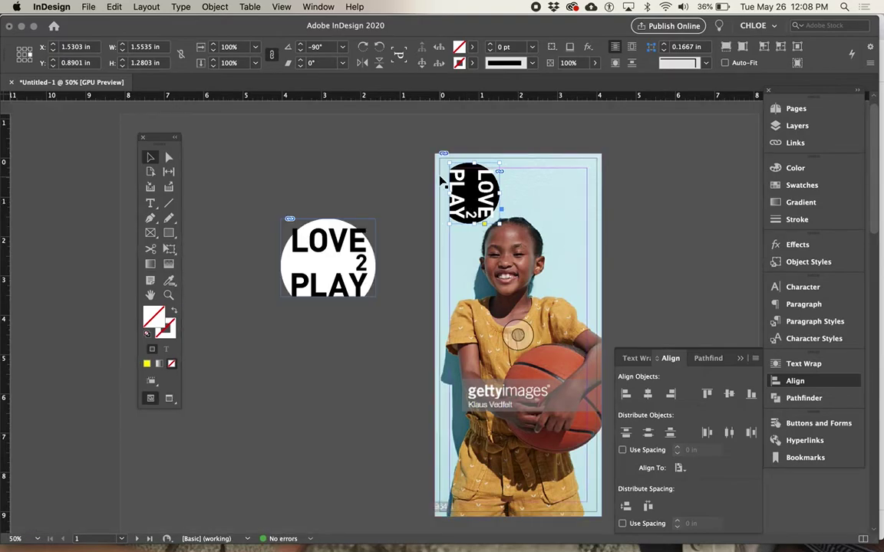
# Step: Rotate the white-text logo to 90°, move it against the right margin near the top of the cover and preview the page
pyautogui.moveTo(444, 164); pyautogui.dragTo(491, 246)
pyautogui.moveTo(484, 197); pyautogui.dragTo(572, 227)
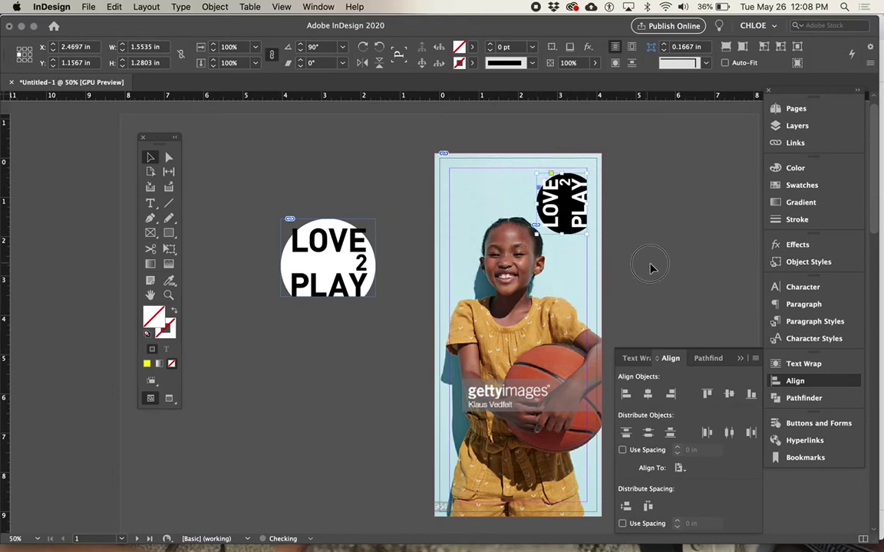
pyautogui.click(651, 267)
pyautogui.press('w')
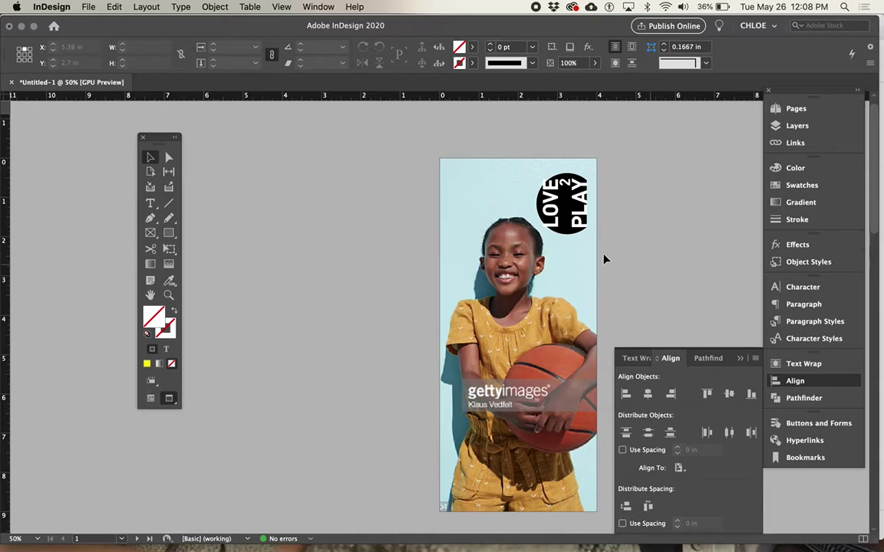
pyautogui.press('w')
# Step: Shift the cover photo left inside its frame to about X+ 1.47 in
pyautogui.click(170, 158)
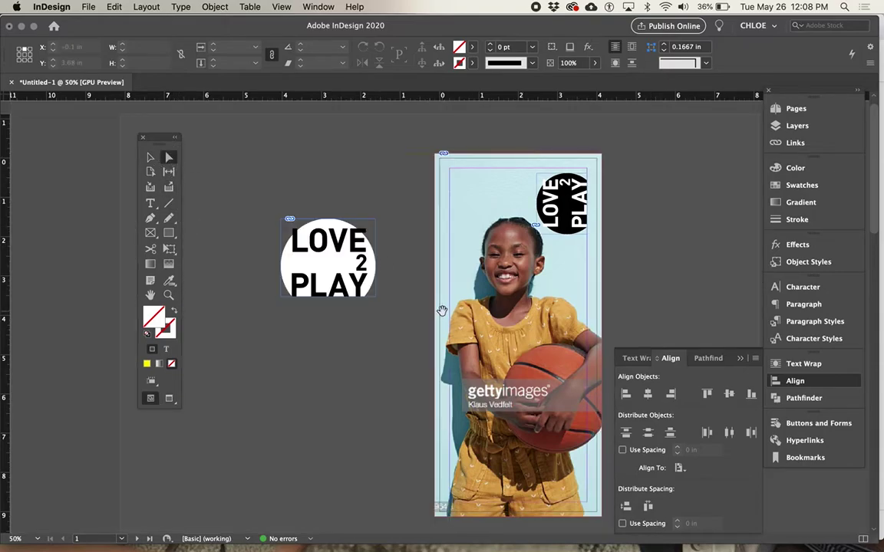
pyautogui.click(442, 310)
pyautogui.press('Left')
pyautogui.press('Left')
pyautogui.press('Left')
pyautogui.press('Left')
pyautogui.press('Left')
pyautogui.press('Left')
pyautogui.press('Left')
pyautogui.press('Left')
pyautogui.press('Left')
pyautogui.press('Left')
pyautogui.press('Left')
pyautogui.press('Left')
pyautogui.press('Left')
pyautogui.press('Left')
pyautogui.press('Left')
pyautogui.press('Left')
pyautogui.press('Left')
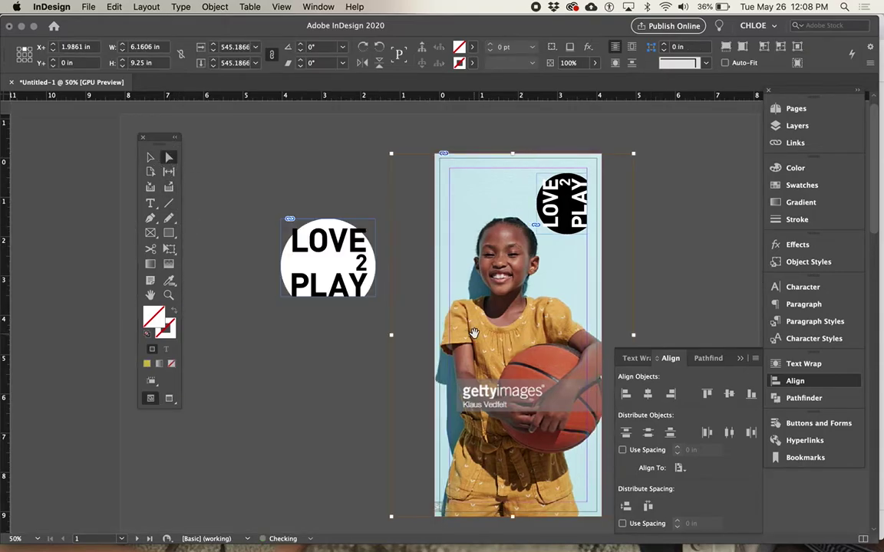
pyautogui.press('Left')
pyautogui.press('Left')
pyautogui.press('Left')
pyautogui.press('Left')
pyautogui.press('Left')
pyautogui.press('Left')
pyautogui.press('Left')
pyautogui.press('Left')
pyautogui.press('Left')
pyautogui.press('Left')
pyautogui.press('Left')
pyautogui.press('Left')
pyautogui.press('Left')
pyautogui.press('Left')
pyautogui.press('Left')
pyautogui.press('Left')
pyautogui.press('Left')
pyautogui.press('Left')
pyautogui.press('Left')
pyautogui.press('Left')
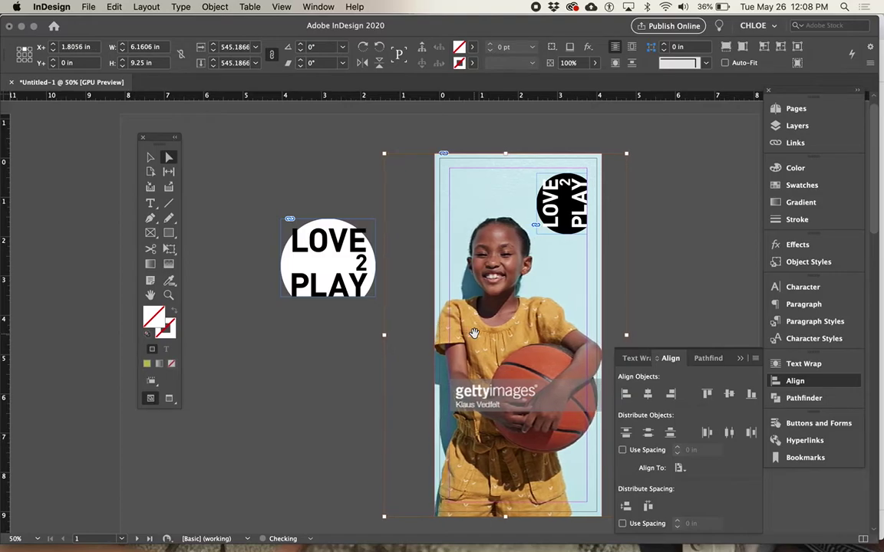
pyautogui.press('Left')
pyautogui.press('Left')
pyautogui.press('Left')
pyautogui.press('Left')
pyautogui.press('Left')
pyautogui.press('Left')
pyautogui.press('Left')
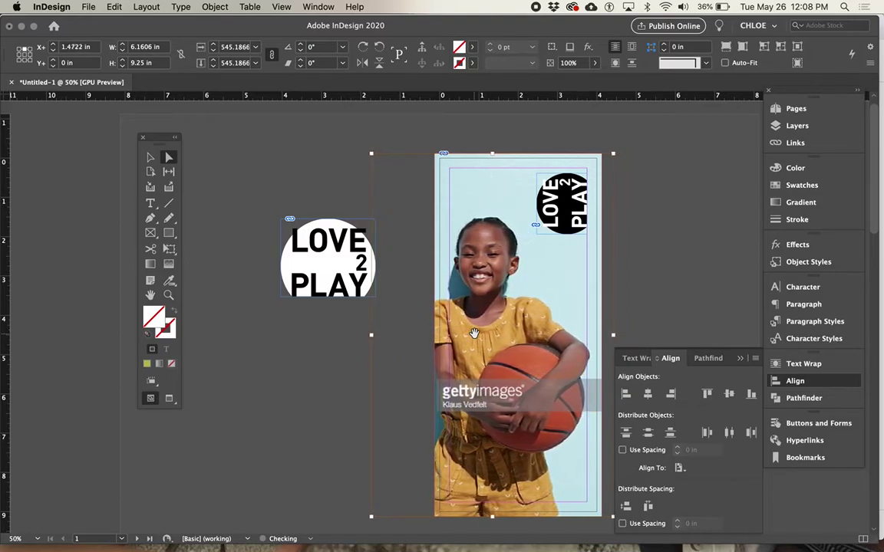
# Step: Enlarge the cover photo inside its frame to about 6.87 × 10.32 in
pyautogui.scroll(-1, 367, 464)
pyautogui.scroll(-1, 367, 463)
pyautogui.click(370, 463)
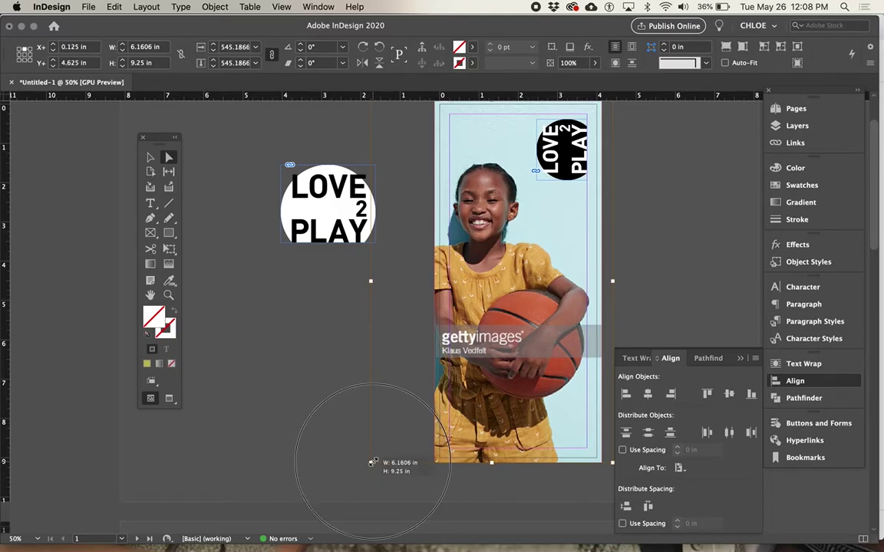
pyautogui.moveTo(371, 463); pyautogui.dragTo(340, 491)
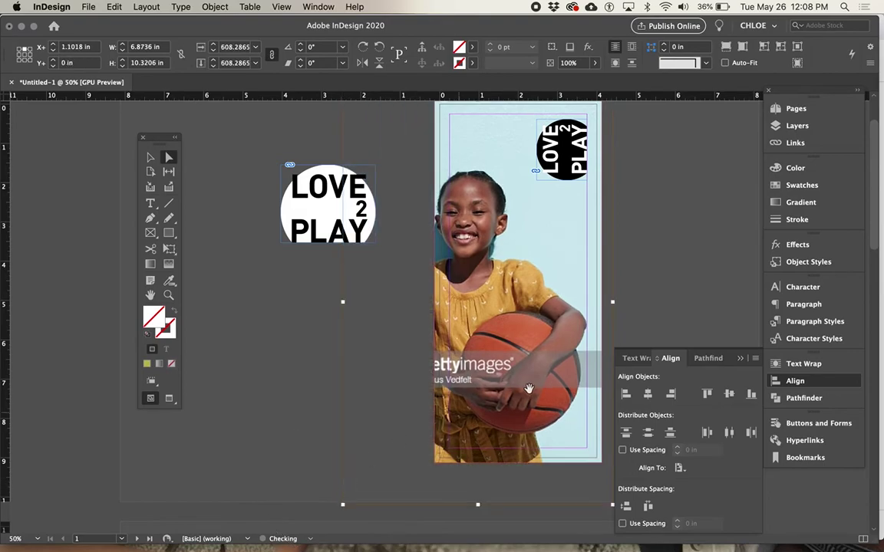
# Step: Reposition the enlarged photo inside its frame to about X+ 1.24 in, Y+ −0.42 in
pyautogui.hotkey('shift', 'Up')
pyautogui.hotkey('shift', 'Up')
pyautogui.hotkey('shift', 'Right')
pyautogui.hotkey('shift', 'Right')
pyautogui.hotkey('shift', 'Right')
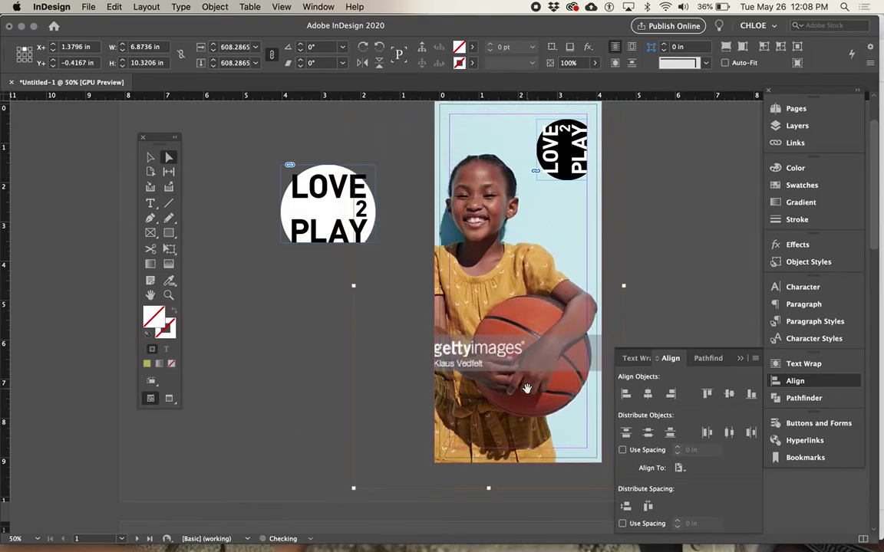
pyautogui.hotkey('shift', 'Right')
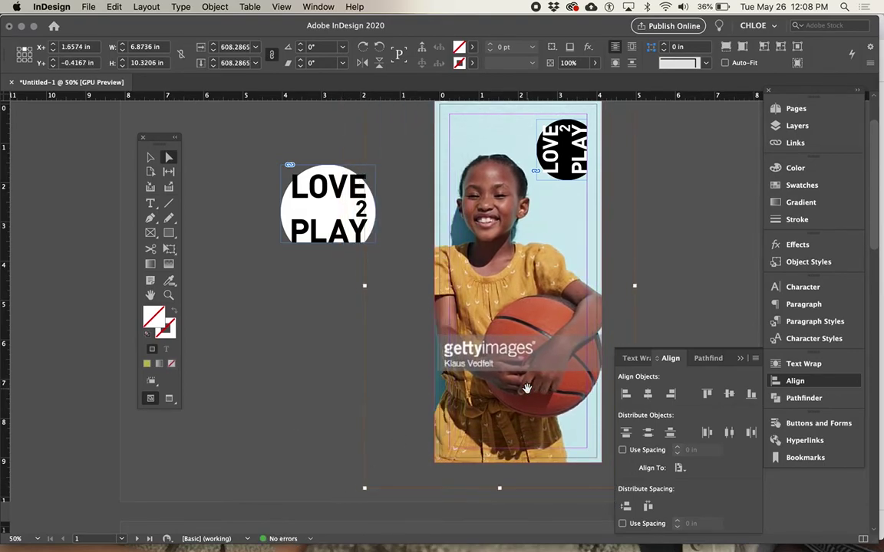
pyautogui.hotkey('shift', 'Left')
pyautogui.hotkey('shift', 'Left')
pyautogui.hotkey('shift', 'Left')
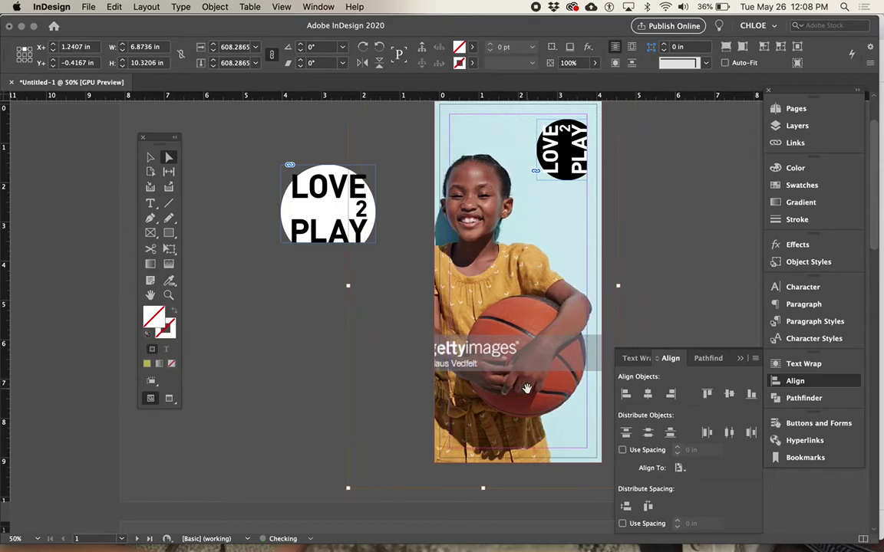
# Step: Reduce the cover photo to about 6.66 × 10 in and shift it right inside its frame to about X+ 1.56 in
pyautogui.moveTo(349, 489); pyautogui.dragTo(363, 476)
pyautogui.press('Right')
pyautogui.press('Right')
pyautogui.press('Right')
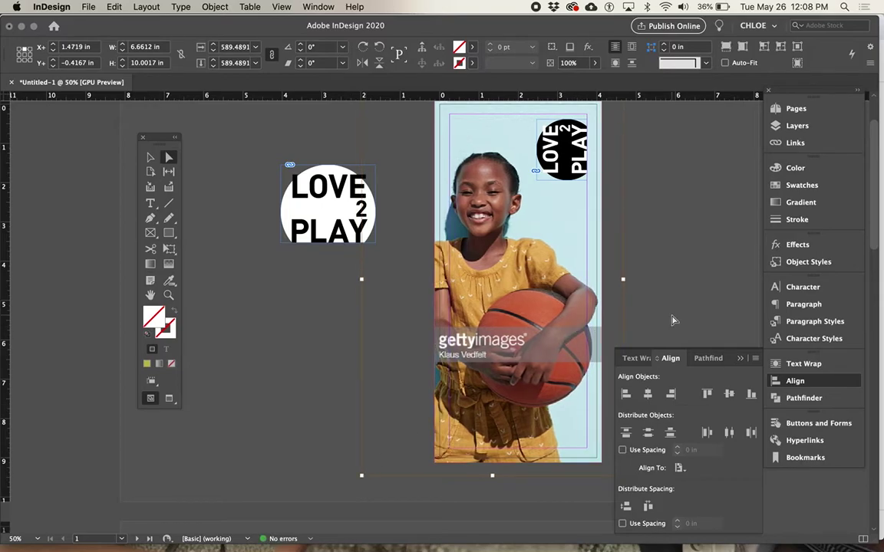
pyautogui.press('Left')
pyautogui.press('Left')
pyautogui.press('Left')
pyautogui.press('Left')
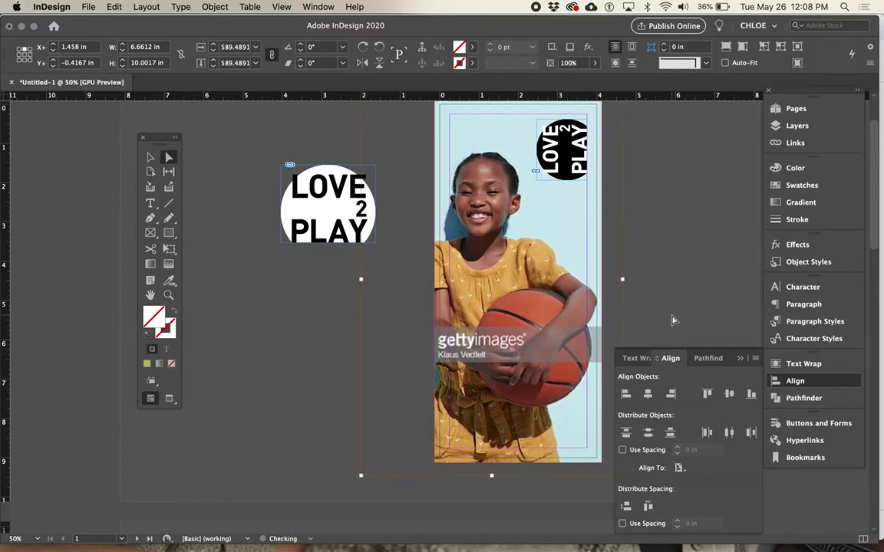
pyautogui.press('Right')
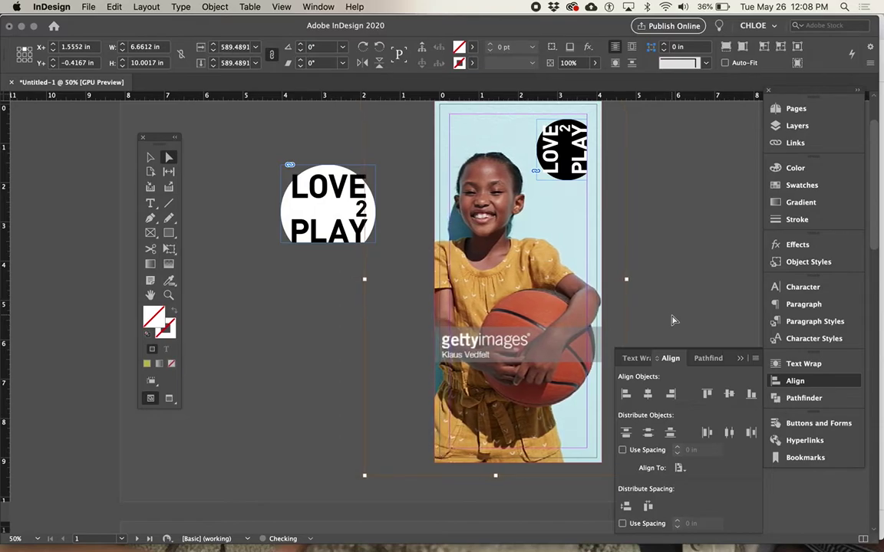
# Step: Preview the cover without guides or panels and nudge the photo slightly to the right inside its frame
pyautogui.click(672, 320)
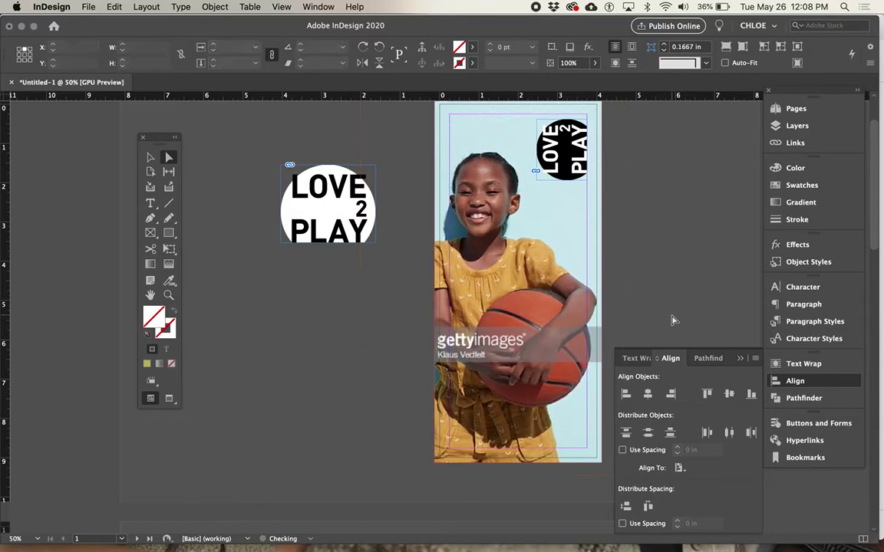
pyautogui.press('w')
pyautogui.press('Tab')
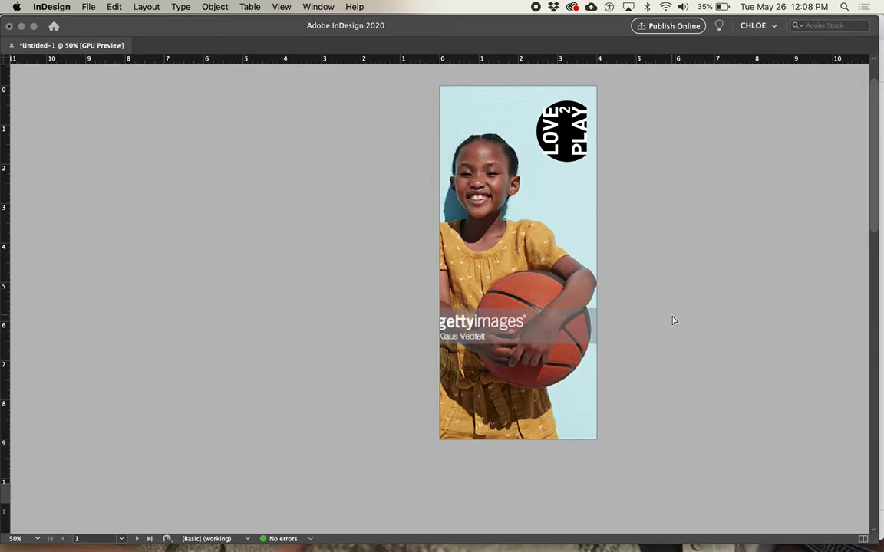
pyautogui.hotkey('shift', 'Right')
pyautogui.hotkey('shift', 'Right')
pyautogui.hotkey('shift', 'Right')
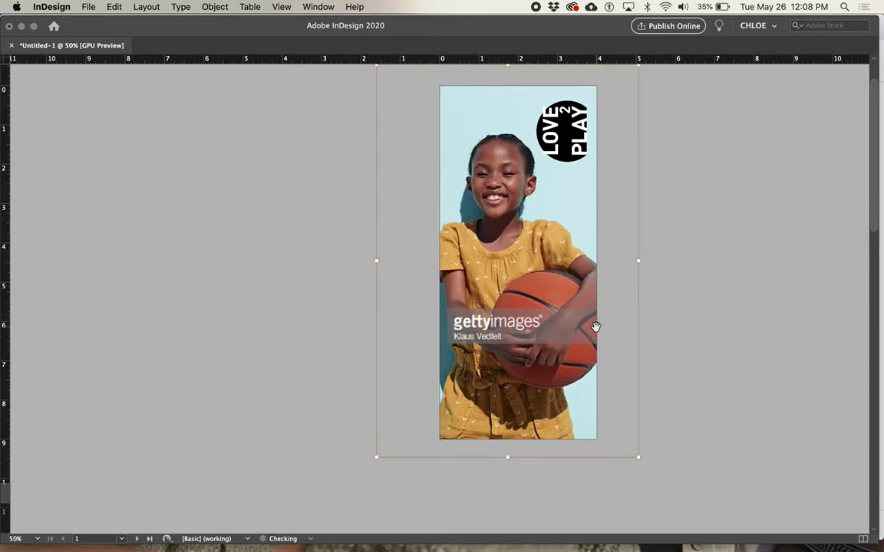
pyautogui.click(647, 353)
pyautogui.press('Tab')
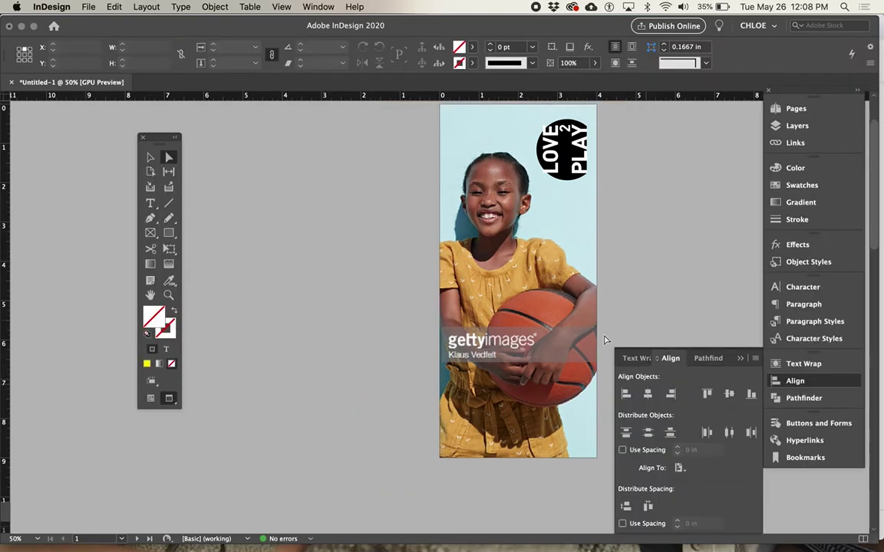
pyautogui.press('w')
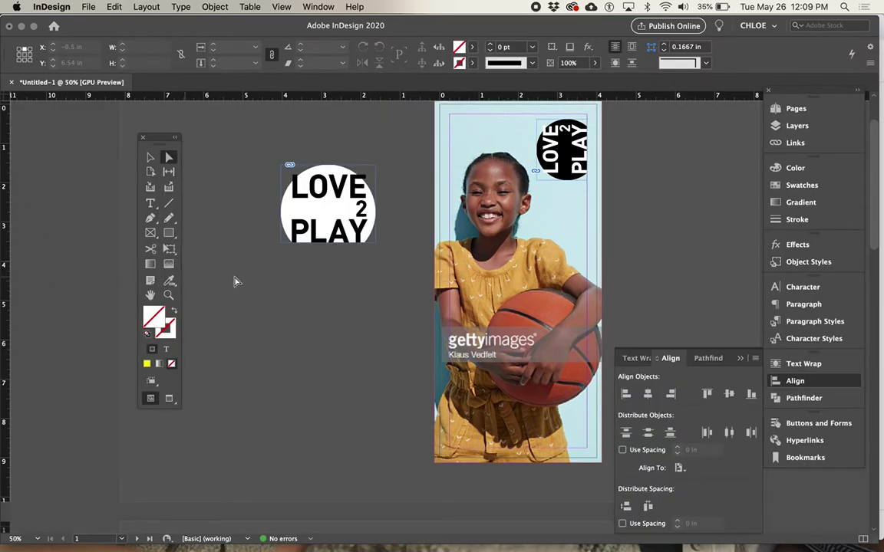
# Step: Replace the rotated cover logo with Love to Play Logo_BLACK TEXT.eps and preview the cover
pyautogui.click(558, 164)
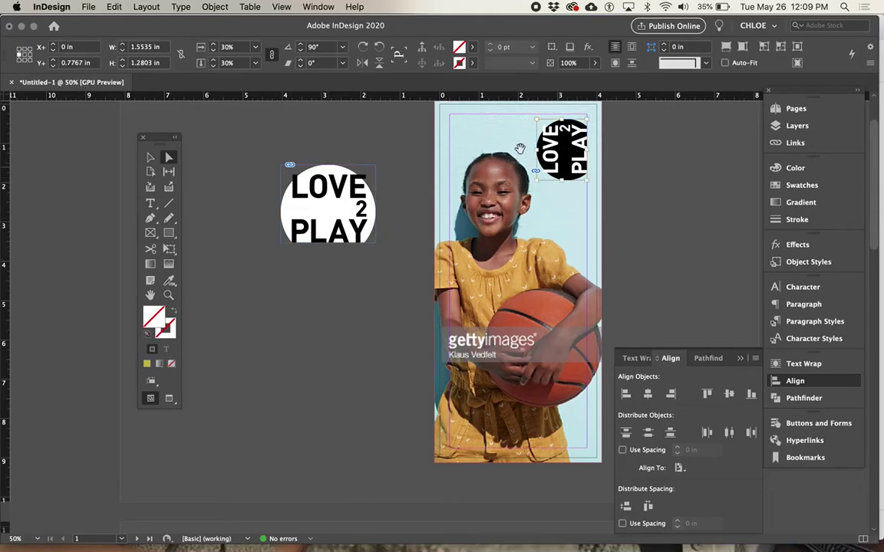
pyautogui.click(89, 6)
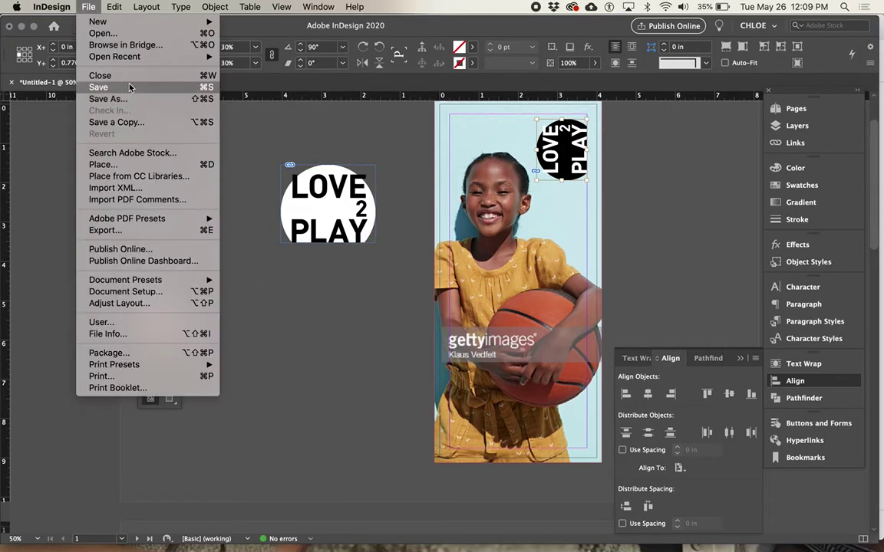
pyautogui.click(121, 165)
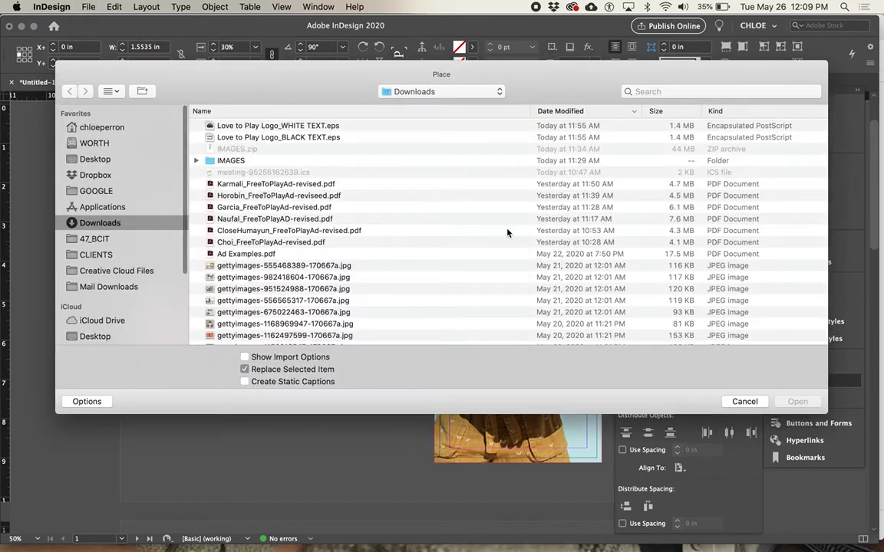
pyautogui.doubleClick(317, 138)
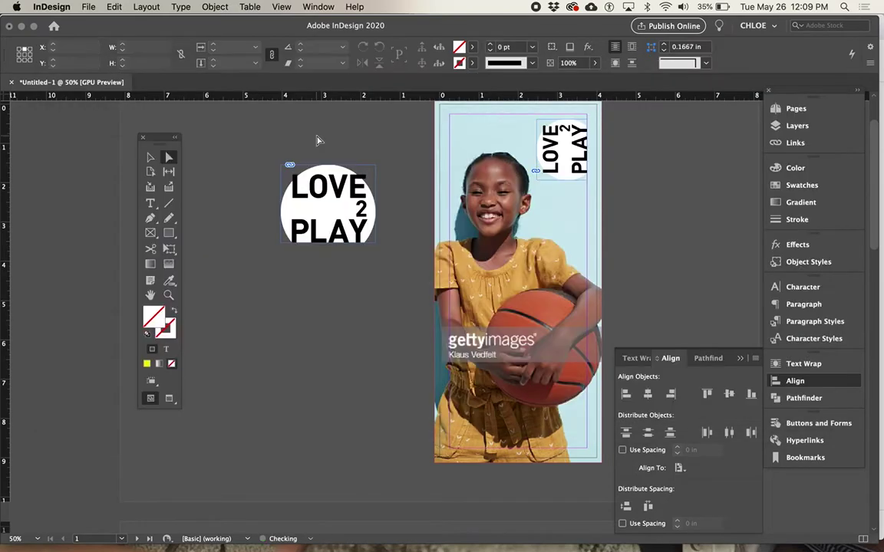
pyautogui.click(194, 182)
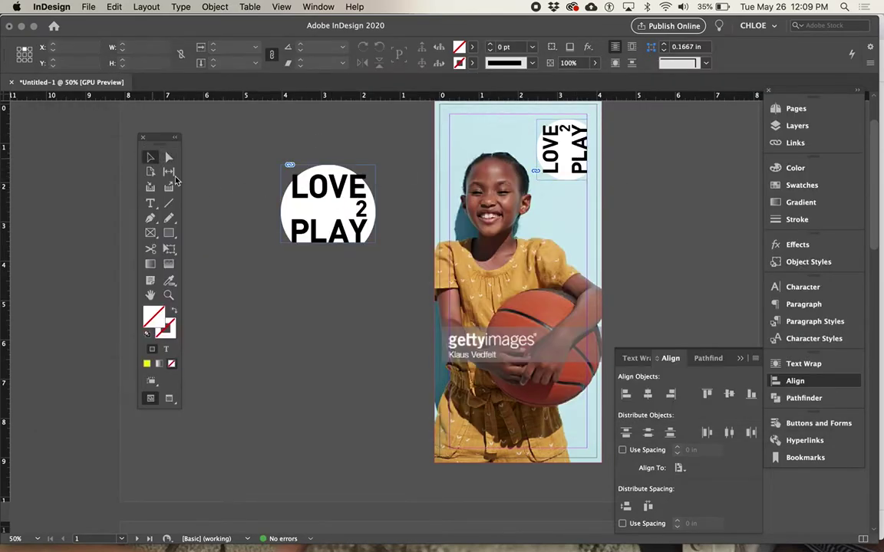
pyautogui.press('w')
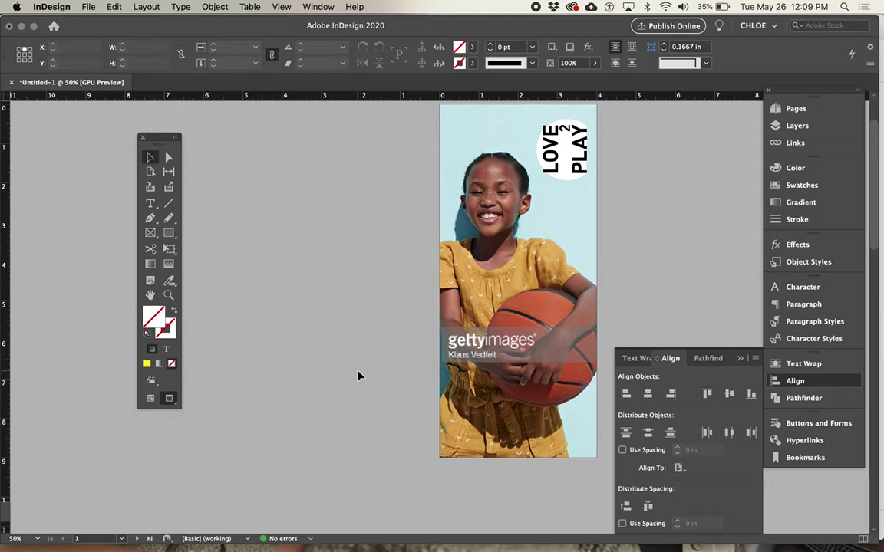
# Step: Compare both logo versions by undoing and redoing the swap, and restore the white-text logo on the cover
pyautogui.press('super+z')
pyautogui.press('super+z')
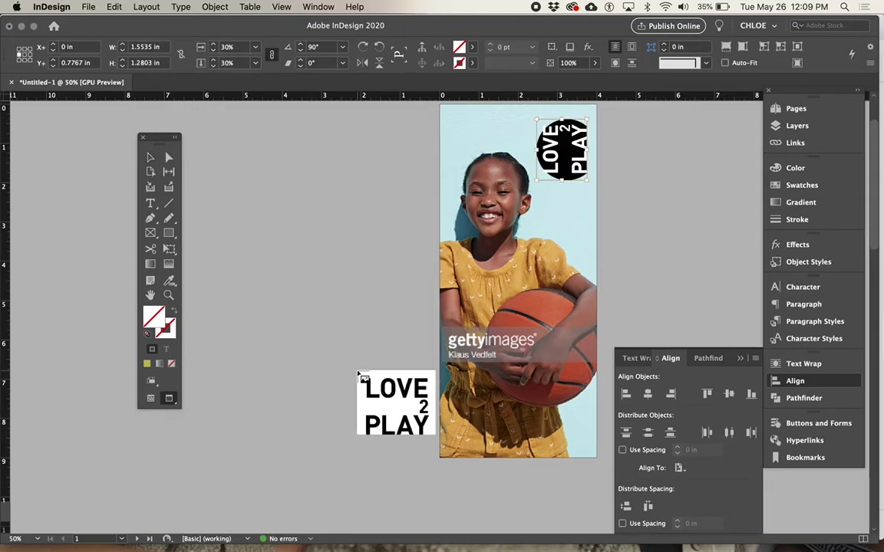
pyautogui.press('super+shift+z')
pyautogui.press('super+shift+z')
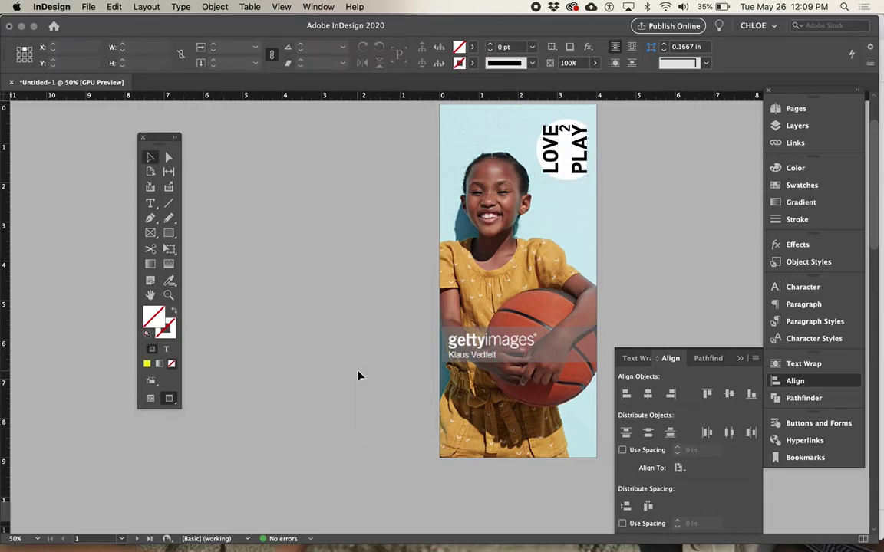
pyautogui.press('super+z')
pyautogui.press('Escape')
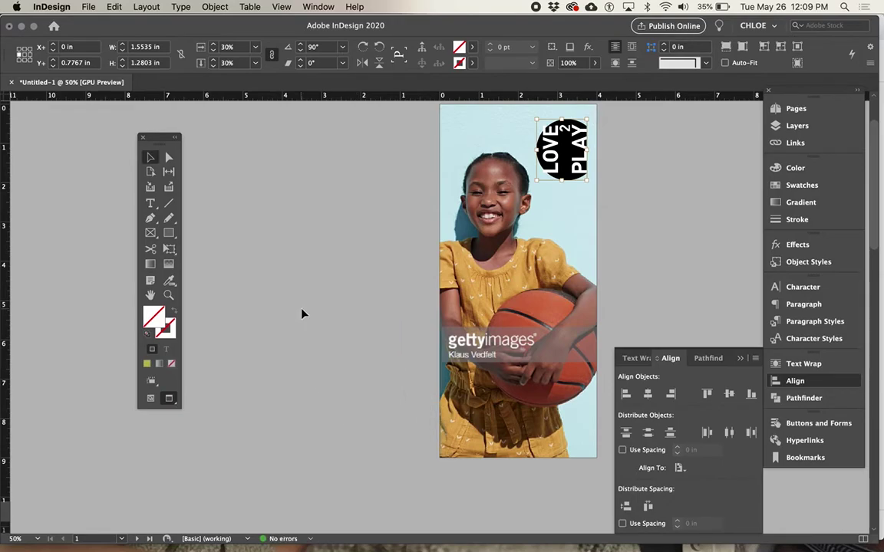
pyautogui.press('w')
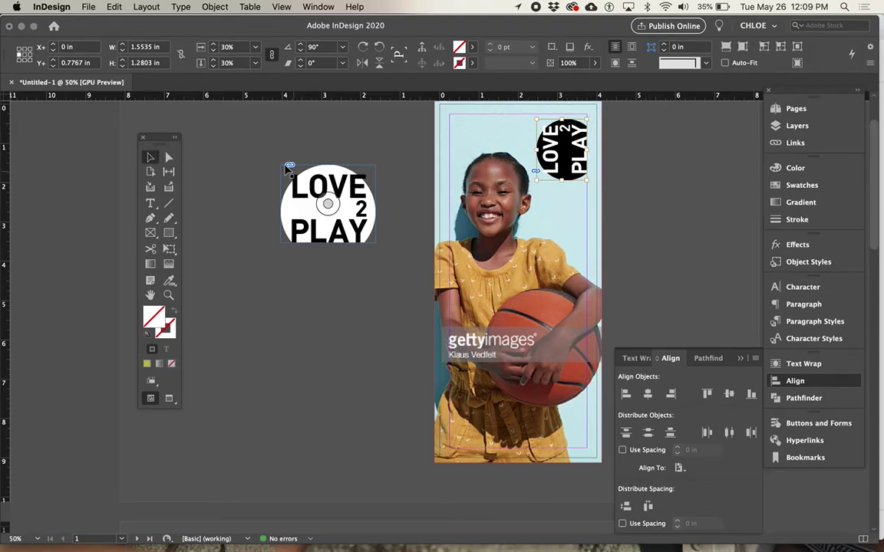
pyautogui.press('super+z')
pyautogui.click(361, 300)
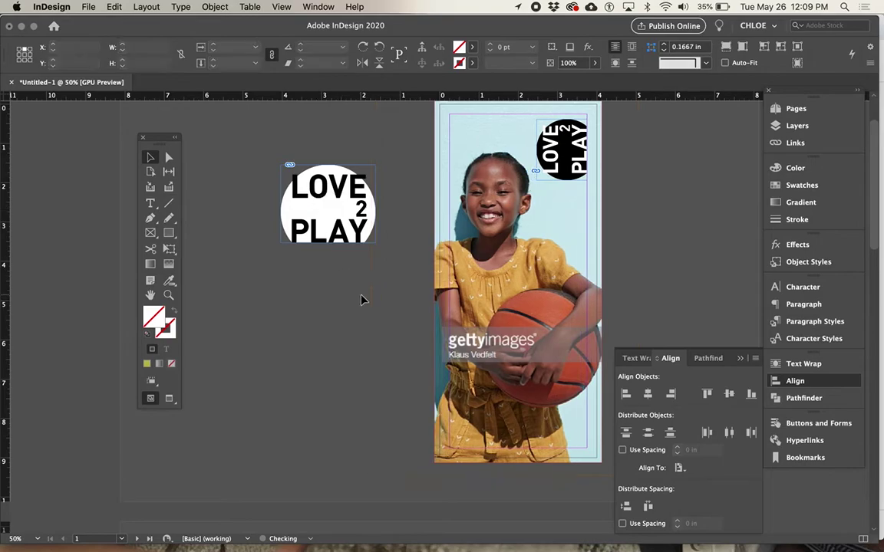
pyautogui.press('w')
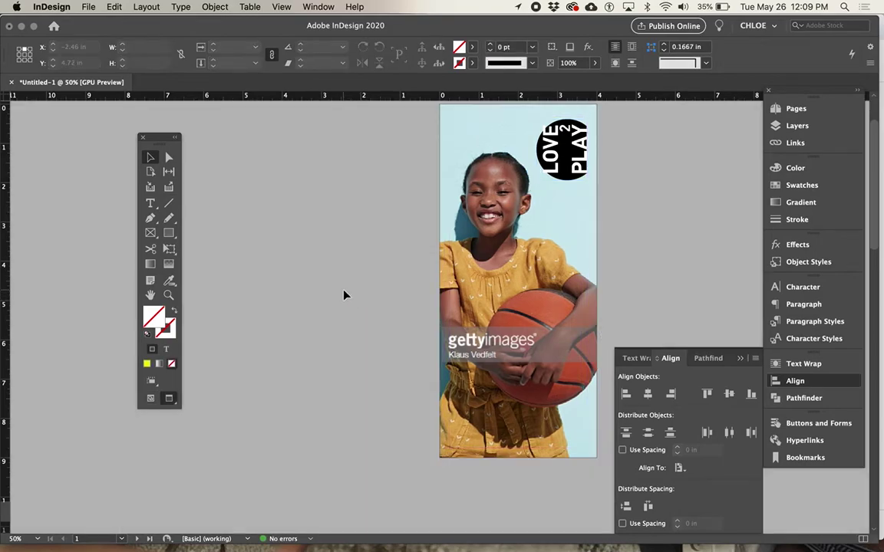
# Step: Copy the company tagline "Get fit and go outside" from the brief in Chrome and return to the InDesign brochure
pyautogui.press('Tab')
pyautogui.press('super+Tab')
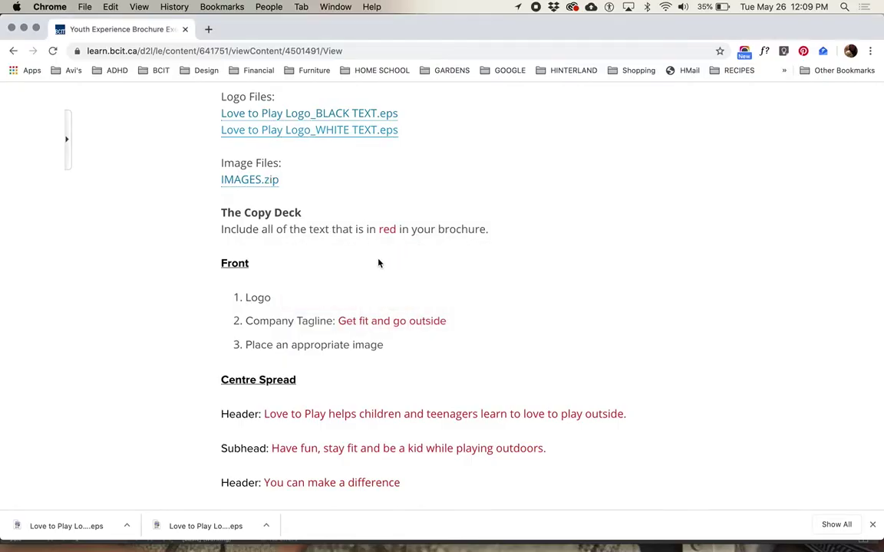
pyautogui.scroll(-2, 379, 260)
pyautogui.moveTo(445, 278); pyautogui.dragTo(340, 277)
pyautogui.press('super+c')
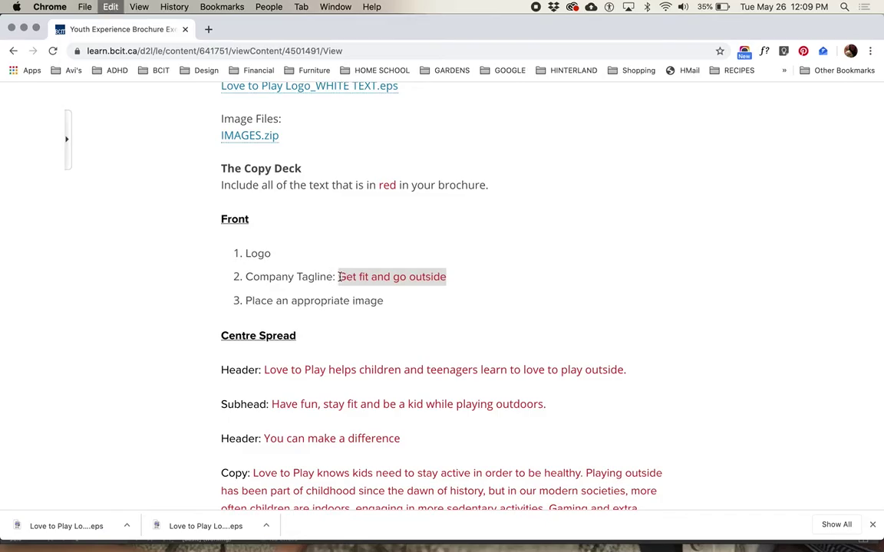
pyautogui.press('super+Tab')
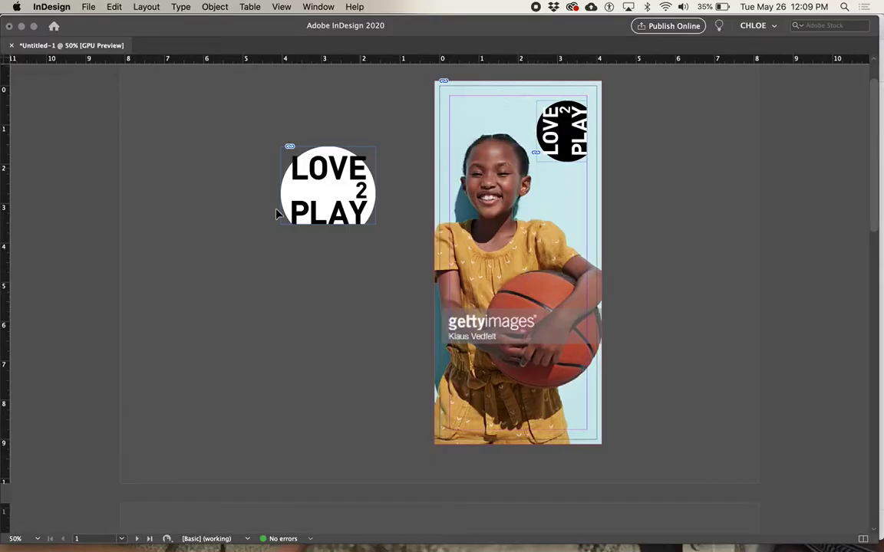
pyautogui.press('Tab')
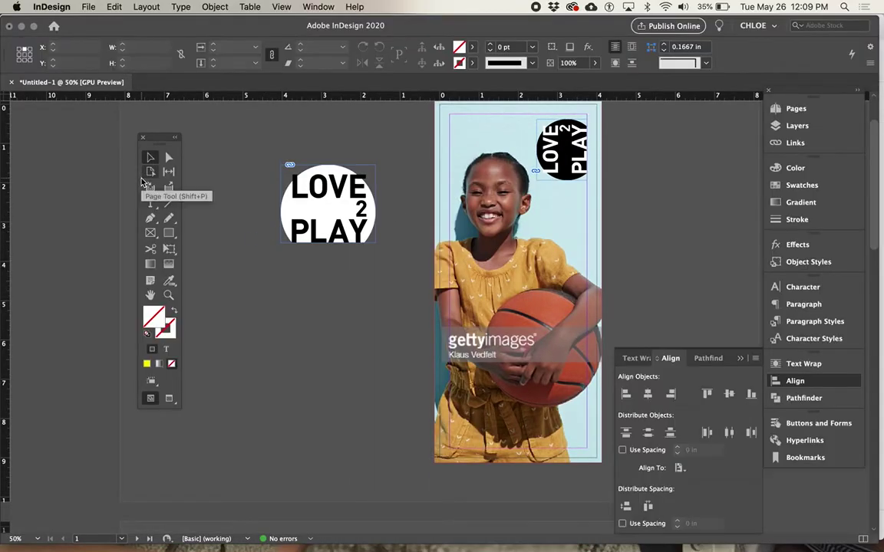
# Step: Move the rotated logo down to the cover's bottom-right margin corner, at about X 2.47 in, Y 7.97 in
pyautogui.click(150, 203)
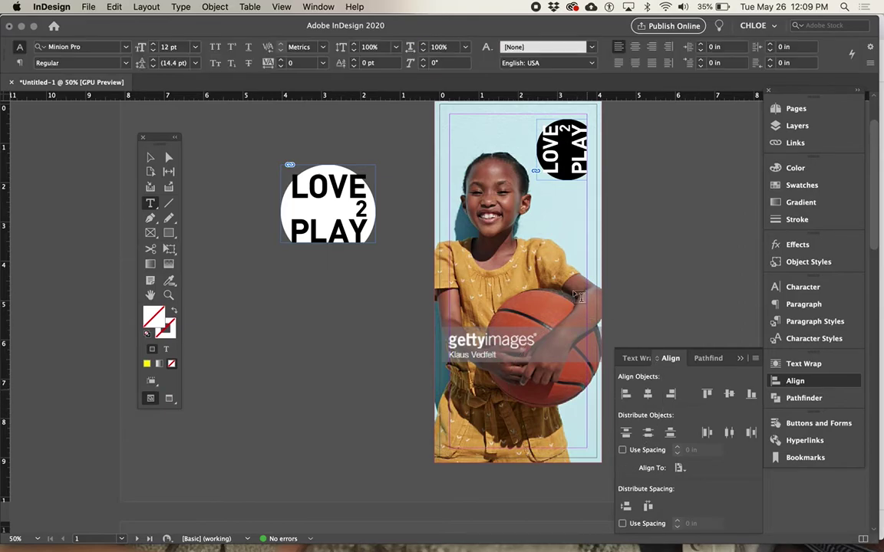
pyautogui.click(150, 157)
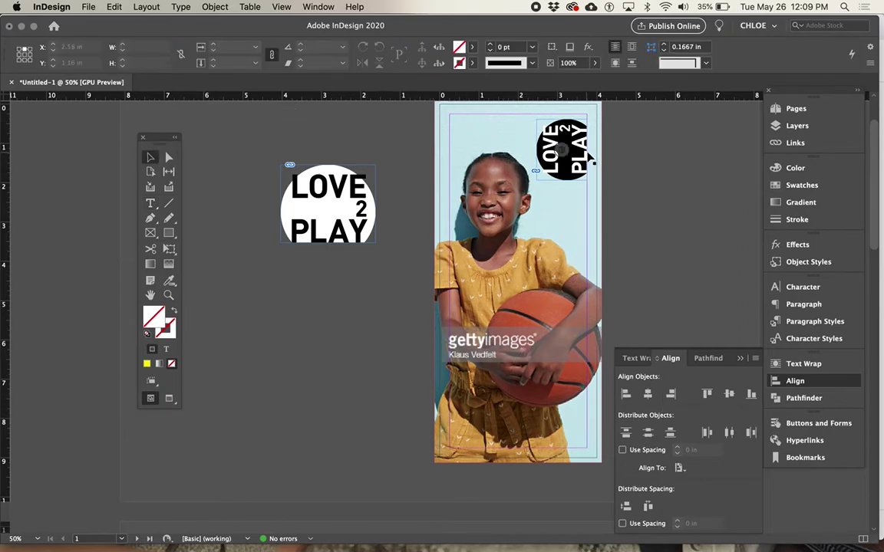
pyautogui.moveTo(562, 150); pyautogui.dragTo(585, 434)
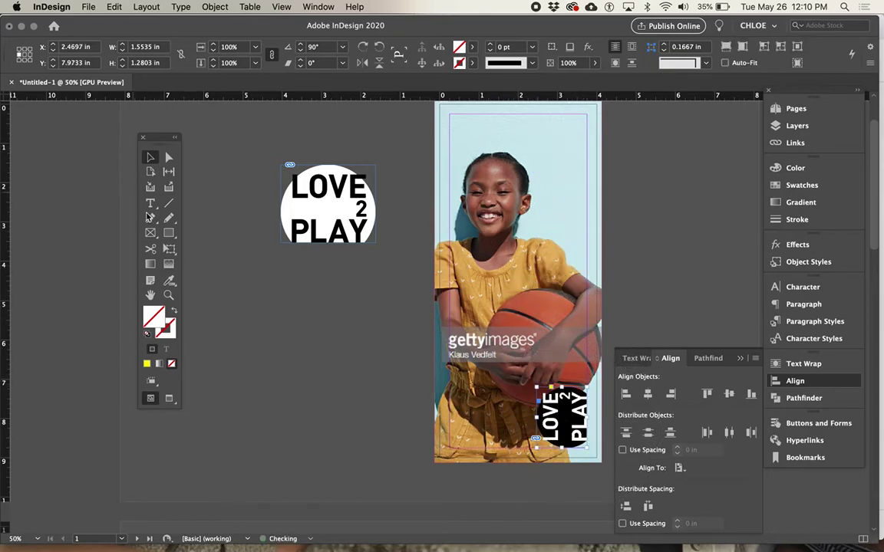
# Step: Paste the tagline "Get fit and go outside" into a new text frame at the cover's top-right margin corner and align it right
pyautogui.click(152, 207)
pyautogui.moveTo(594, 121); pyautogui.dragTo(507, 154)
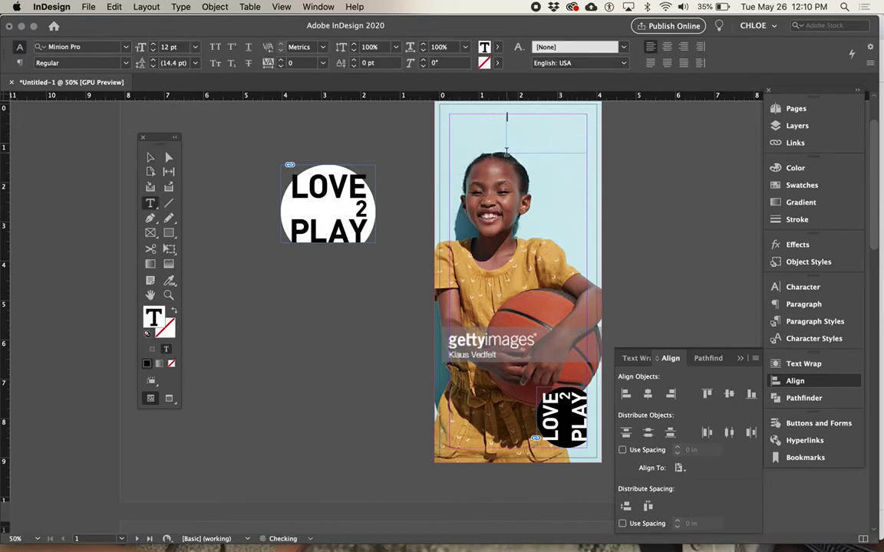
pyautogui.press('super+v')
pyautogui.moveTo(574, 114); pyautogui.dragTo(505, 116)
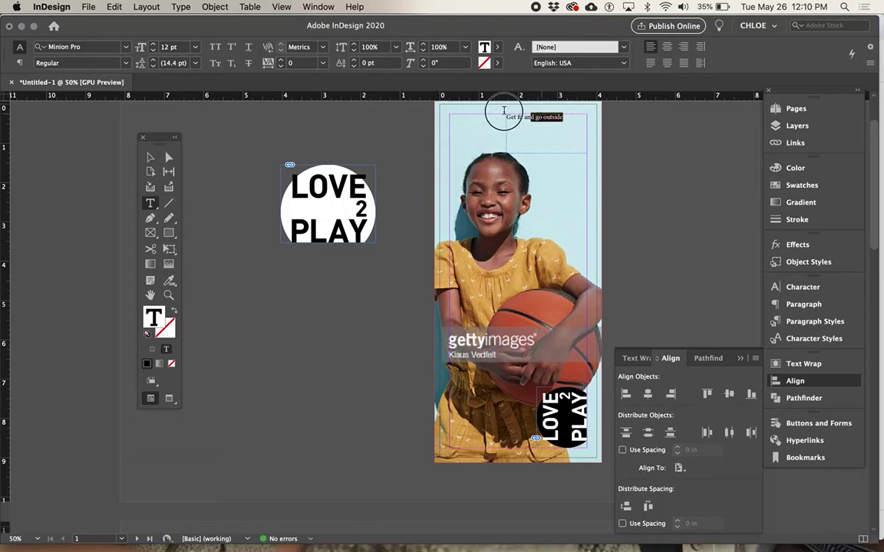
pyautogui.click(795, 305)
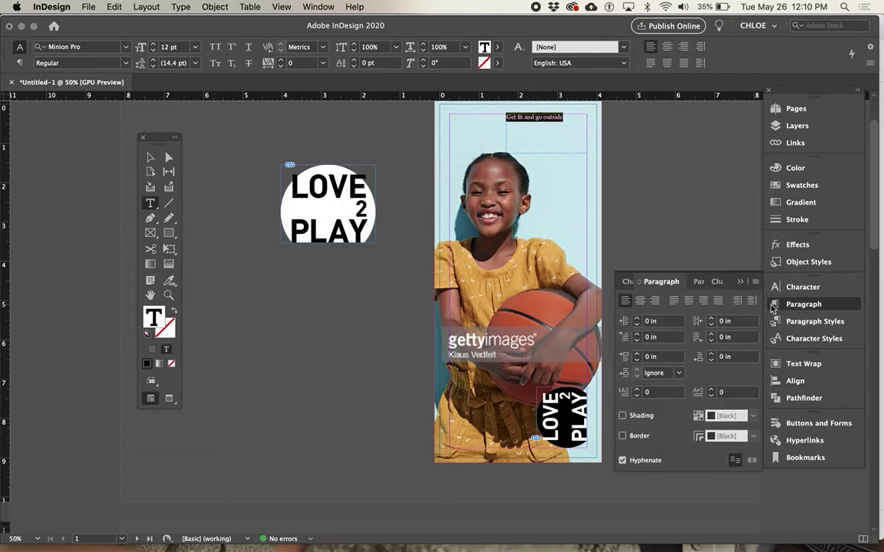
pyautogui.click(654, 300)
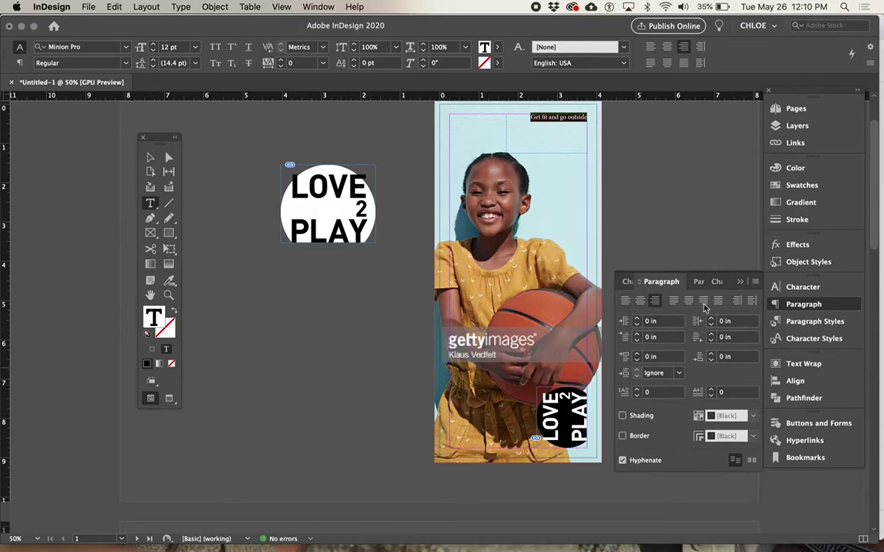
# Step: Set the tagline in Futura Condensed Medium at 32 pt
pyautogui.click(802, 288)
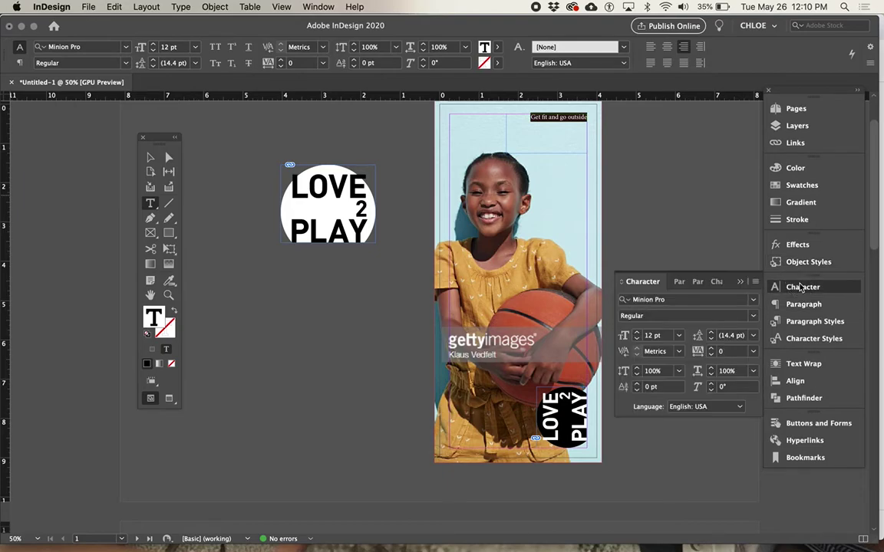
pyautogui.click(753, 301)
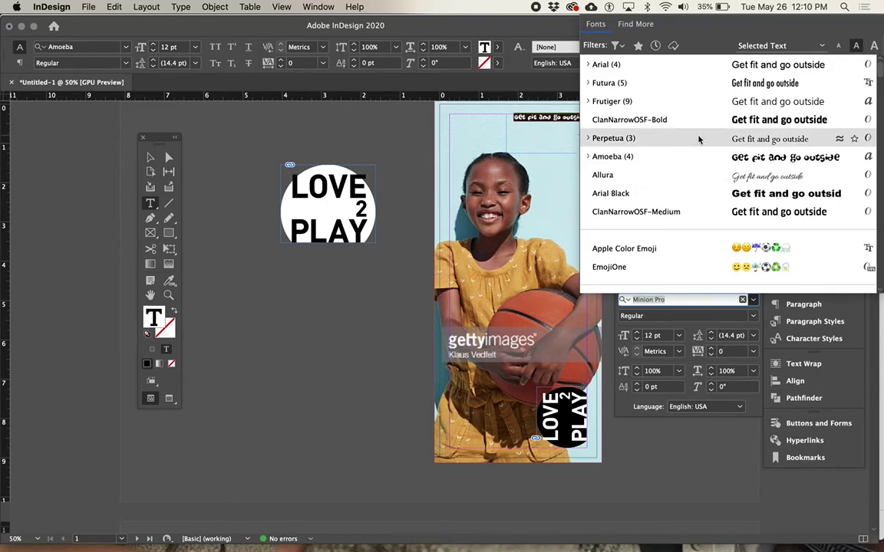
pyautogui.click(687, 83)
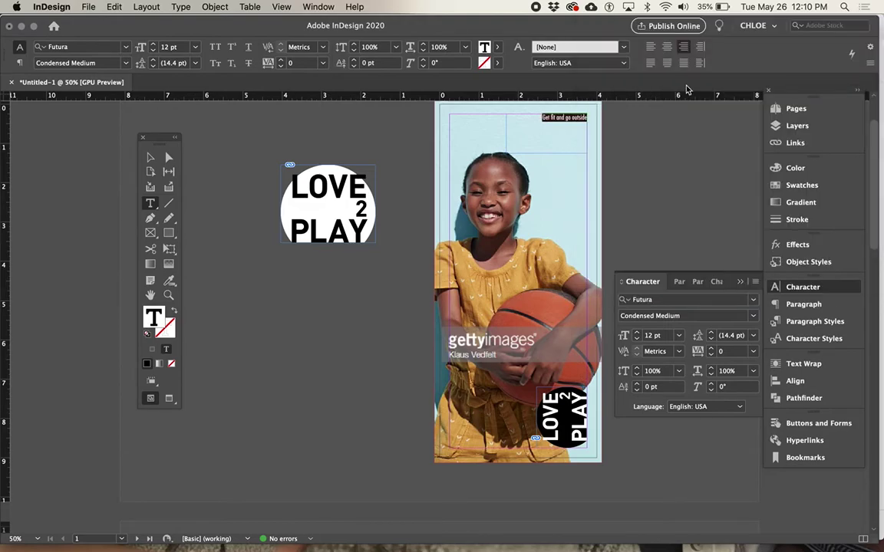
pyautogui.moveTo(637, 335); pyautogui.dragTo(557, 161)
pyautogui.click(637, 333)
pyautogui.click(637, 332)
pyautogui.click(637, 333)
pyautogui.click(636, 333)
pyautogui.click(636, 333)
pyautogui.click(637, 332)
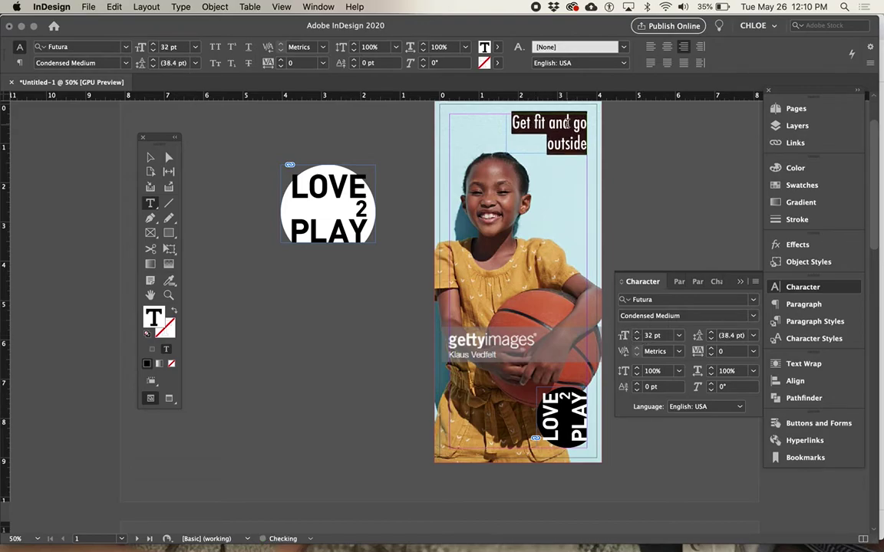
pyautogui.click(637, 332)
# Step: Break the tagline onto a second line after "and" and set the first line in all caps
pyautogui.click(575, 123)
pyautogui.hotkey('shift', 'Return')
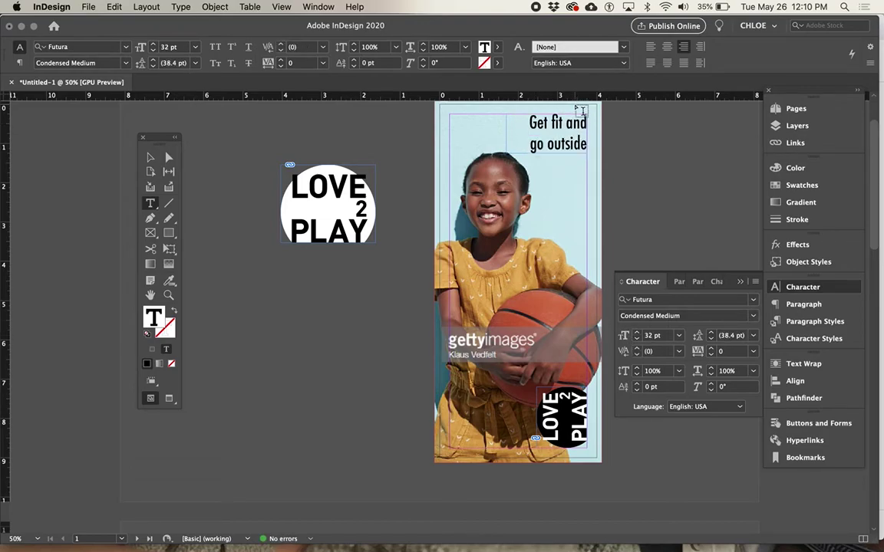
pyautogui.moveTo(530, 123); pyautogui.dragTo(591, 123)
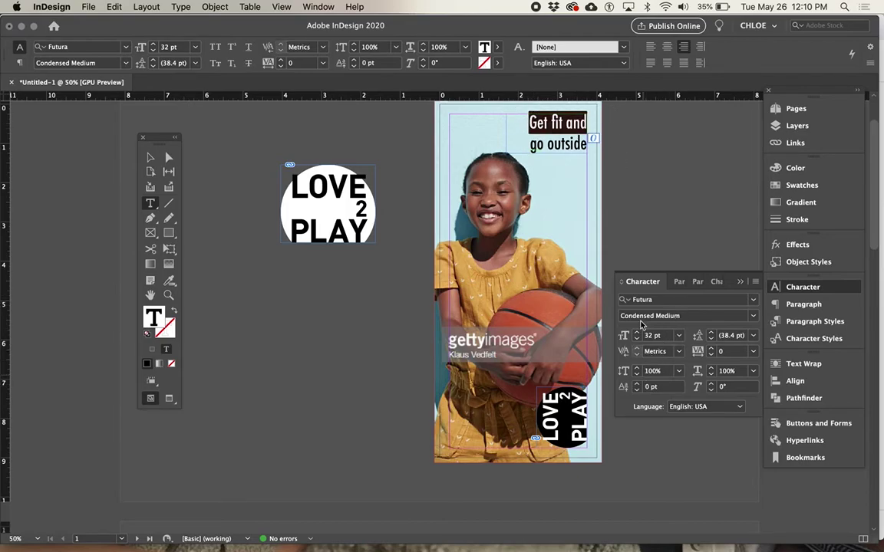
pyautogui.click(214, 48)
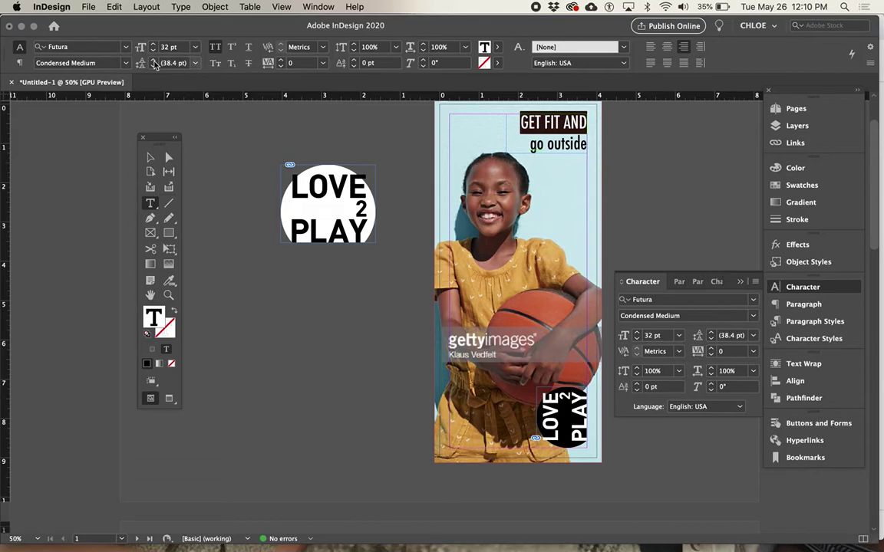
# Step: Set the tagline's first line "GET FIT AND" in Futura T Light Condensed
pyautogui.click(124, 64)
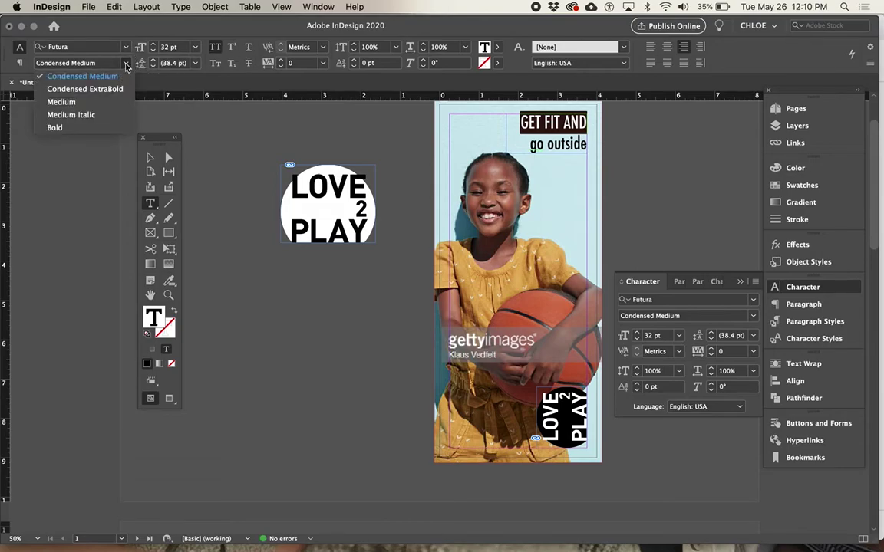
pyautogui.click(127, 47)
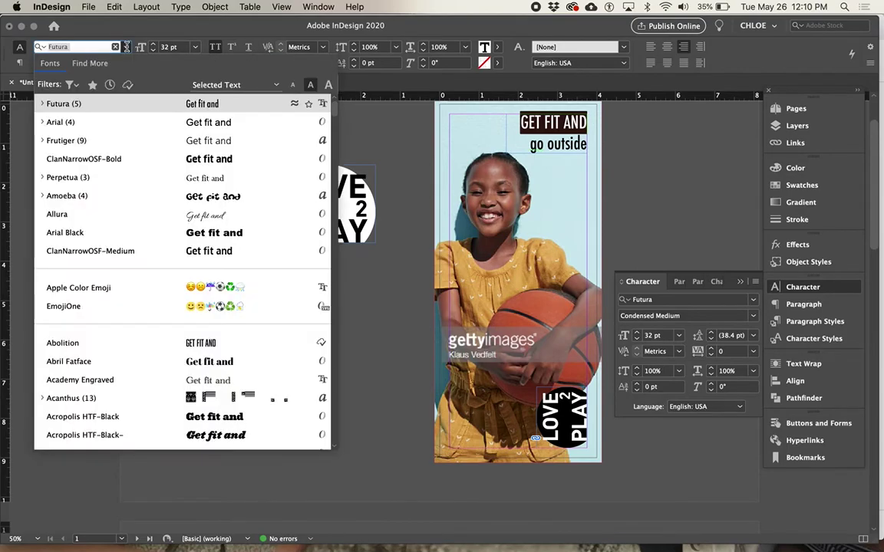
pyautogui.scroll(-10, 141, 405)
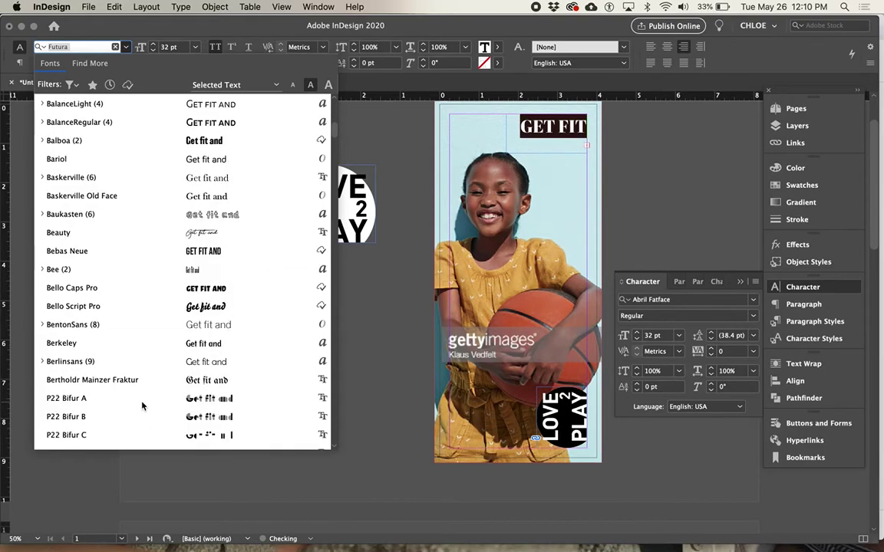
pyautogui.scroll(-12, 141, 407)
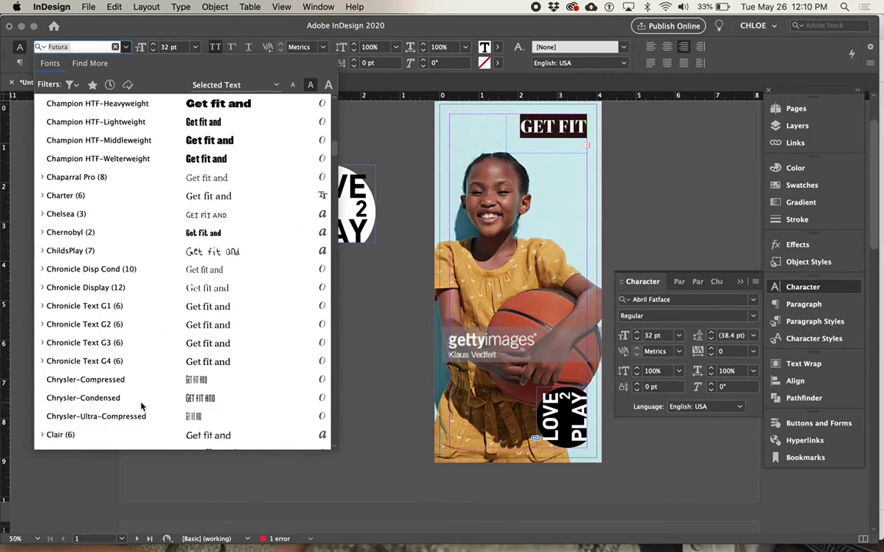
pyautogui.scroll(-15, 142, 407)
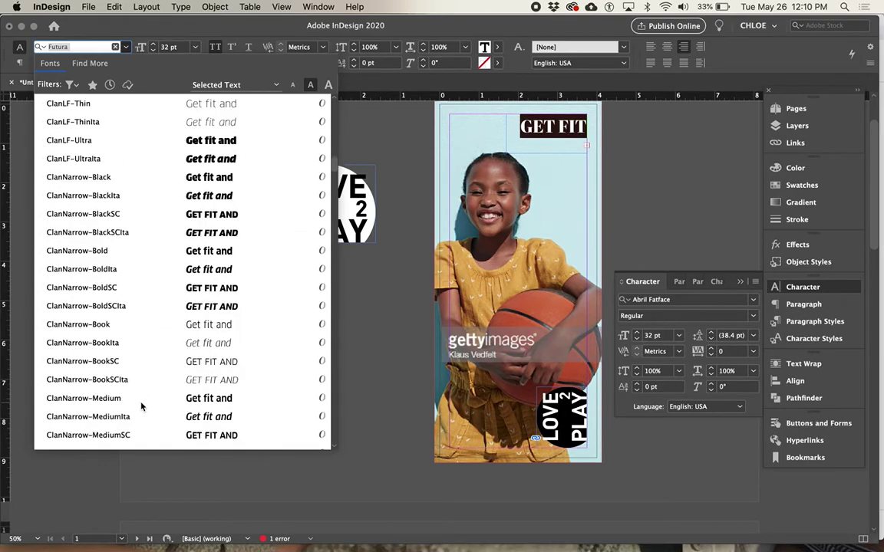
pyautogui.scroll(-15, 142, 407)
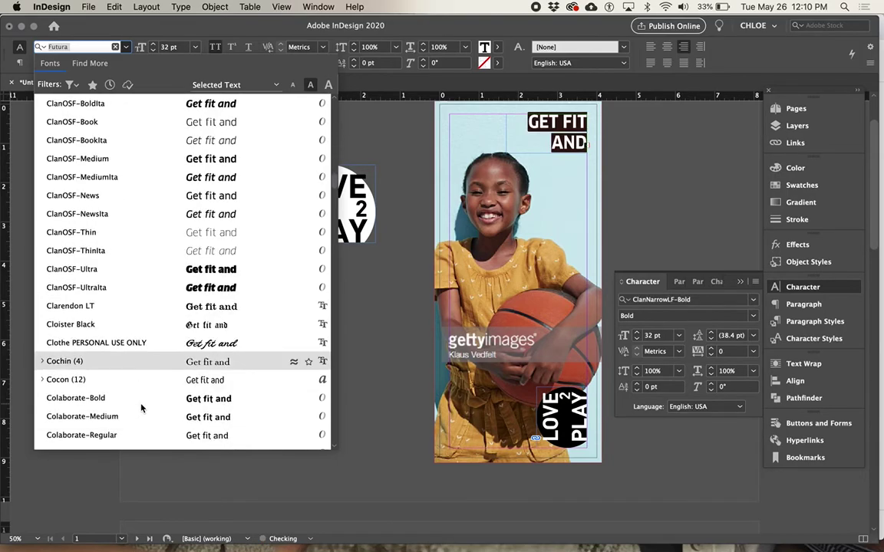
pyautogui.scroll(-15, 141, 409)
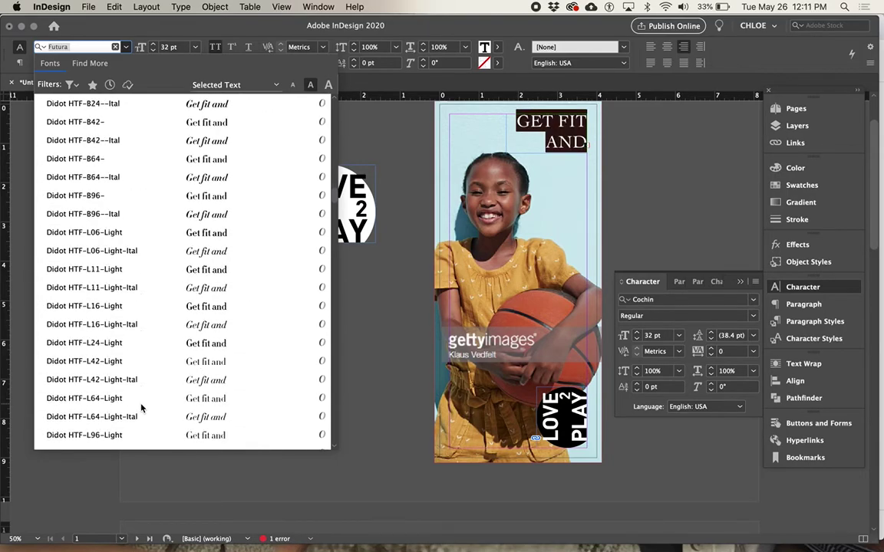
pyautogui.scroll(-15, 141, 409)
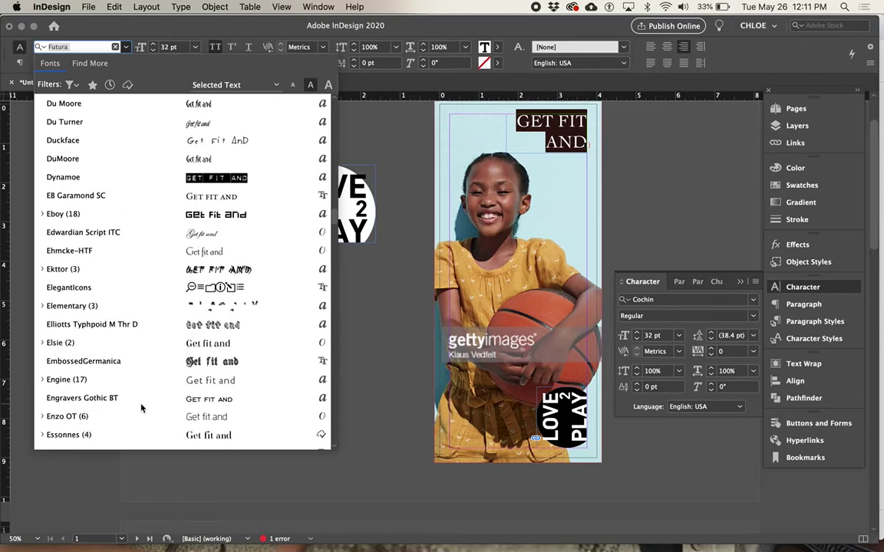
pyautogui.scroll(-13, 141, 408)
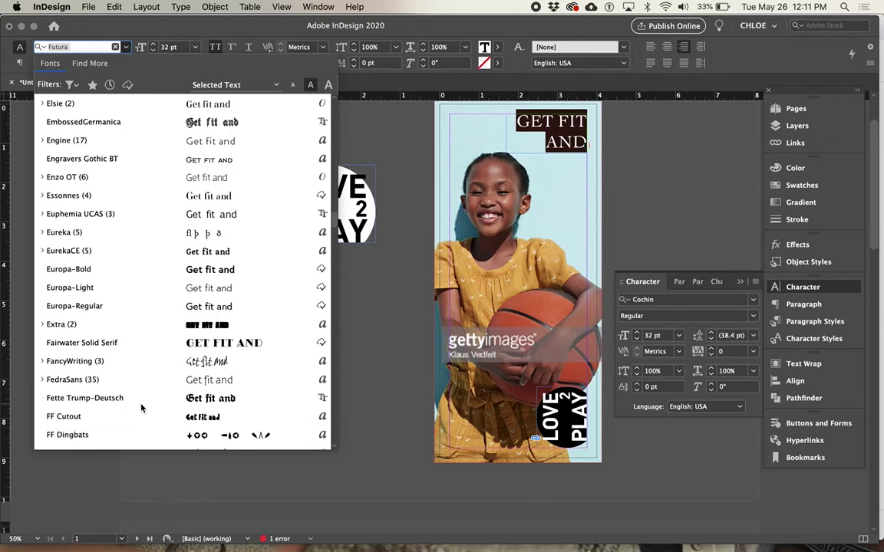
pyautogui.scroll(-13, 142, 408)
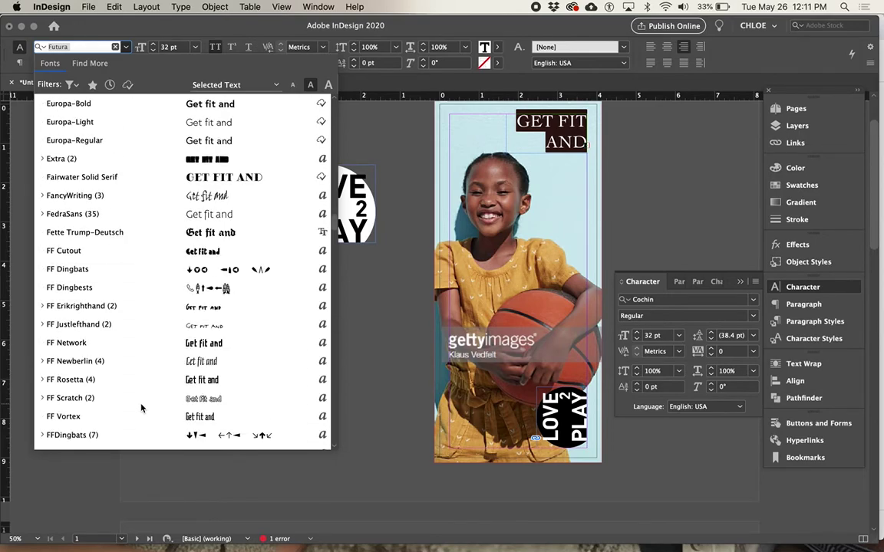
pyautogui.scroll(-12, 142, 408)
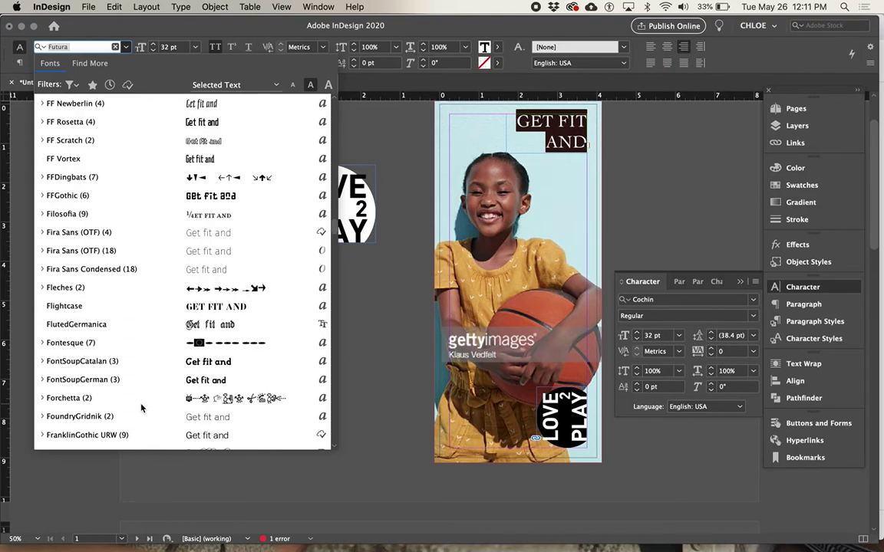
pyautogui.scroll(-2, 141, 409)
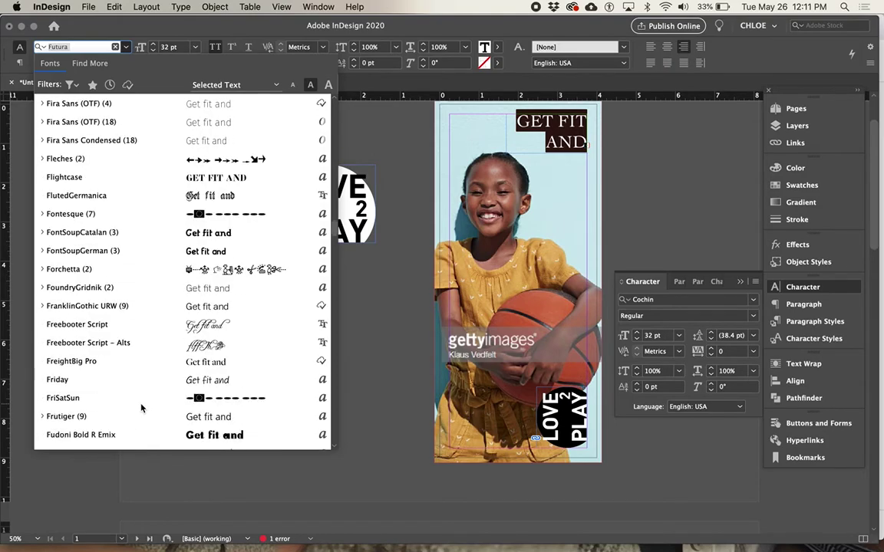
pyautogui.scroll(-6, 141, 408)
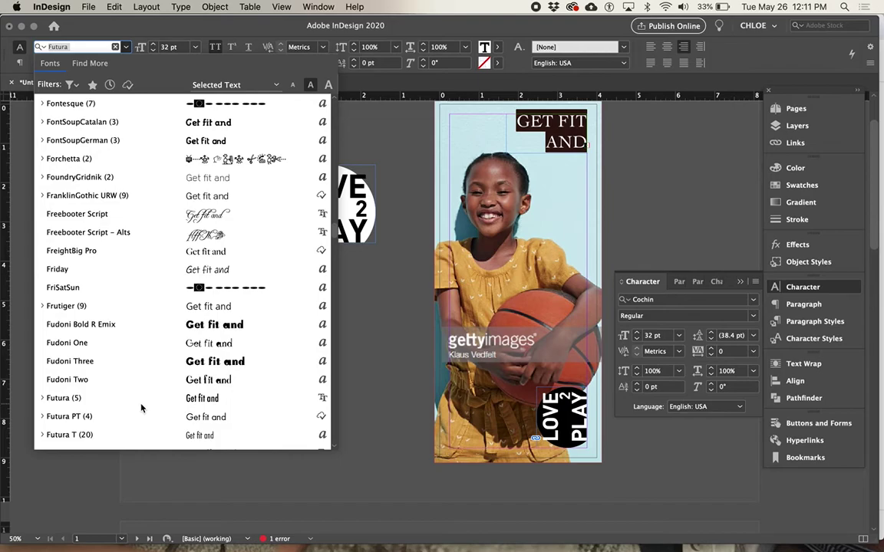
pyautogui.scroll(-3, 142, 409)
pyautogui.click(44, 432)
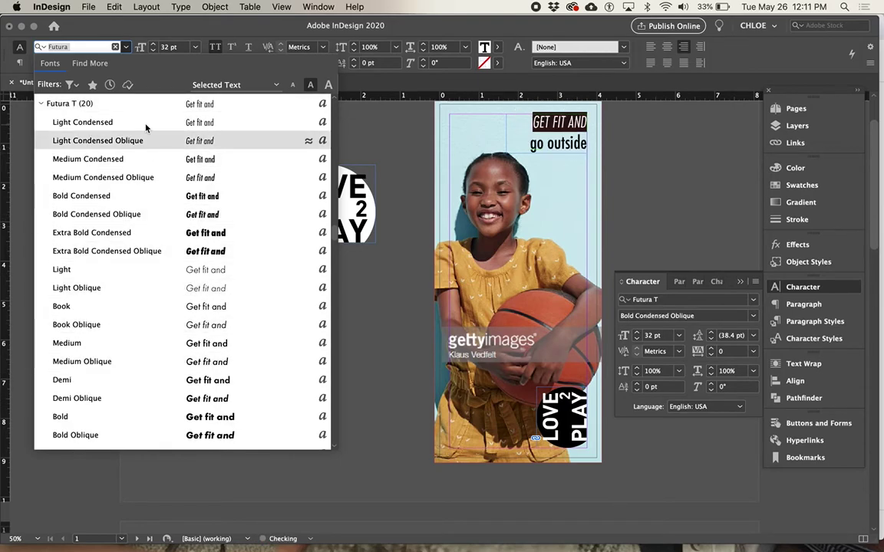
pyautogui.click(87, 124)
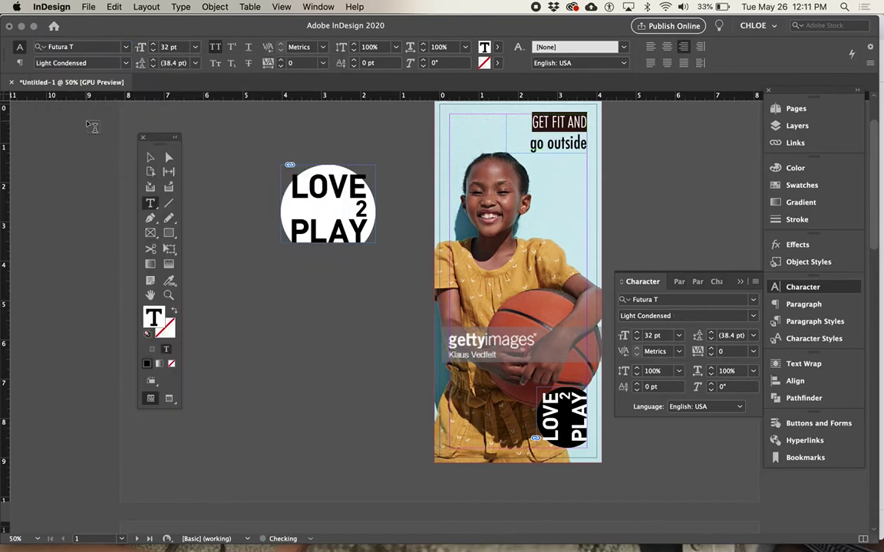
# Step: Set the tagline's second line "go outside" in Futura T Light
pyautogui.tripleClick(526, 136)
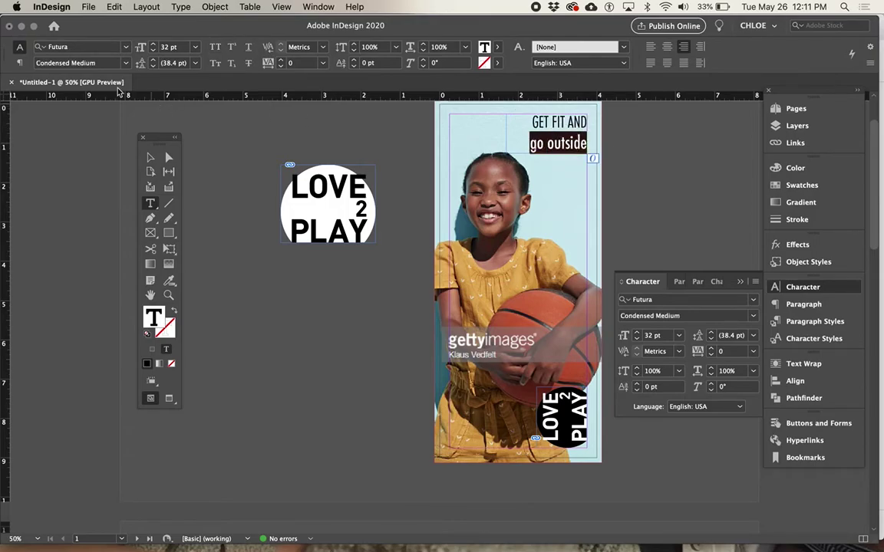
pyautogui.click(125, 63)
pyautogui.click(126, 63)
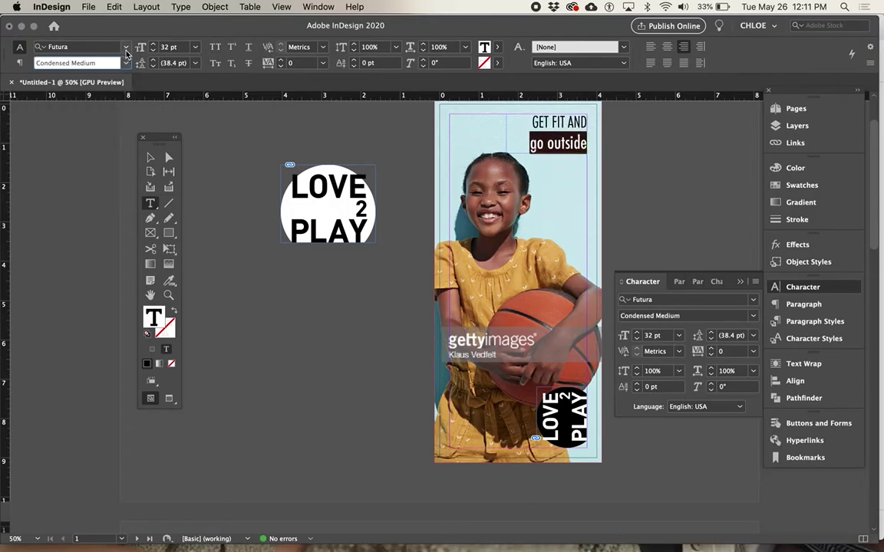
pyautogui.click(125, 47)
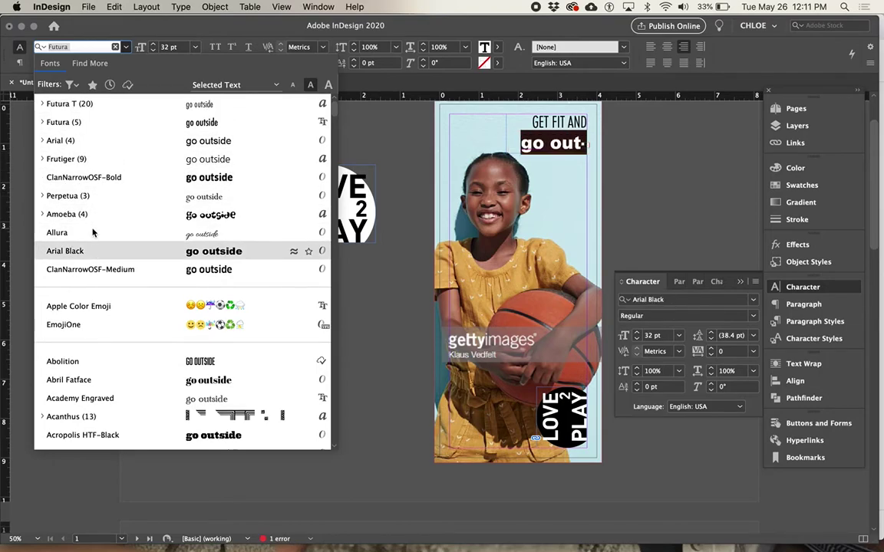
pyautogui.click(42, 104)
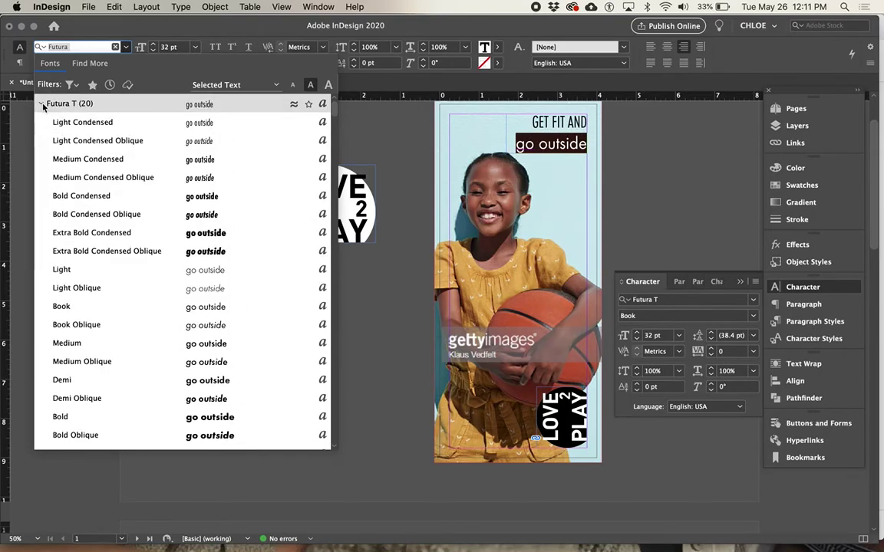
pyautogui.click(119, 269)
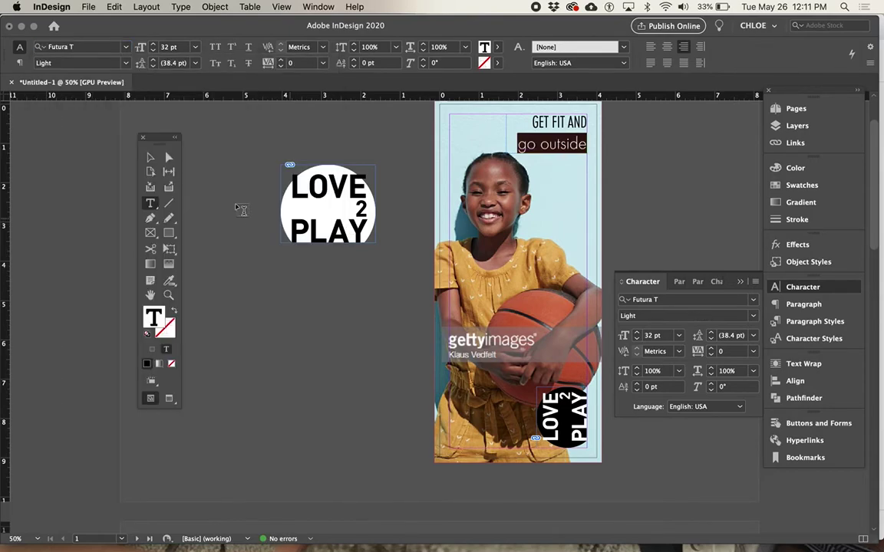
# Step: Apply all caps to the tagline's second line and enlarge its text frame to about 3.41 by 1.33 in
pyautogui.click(214, 47)
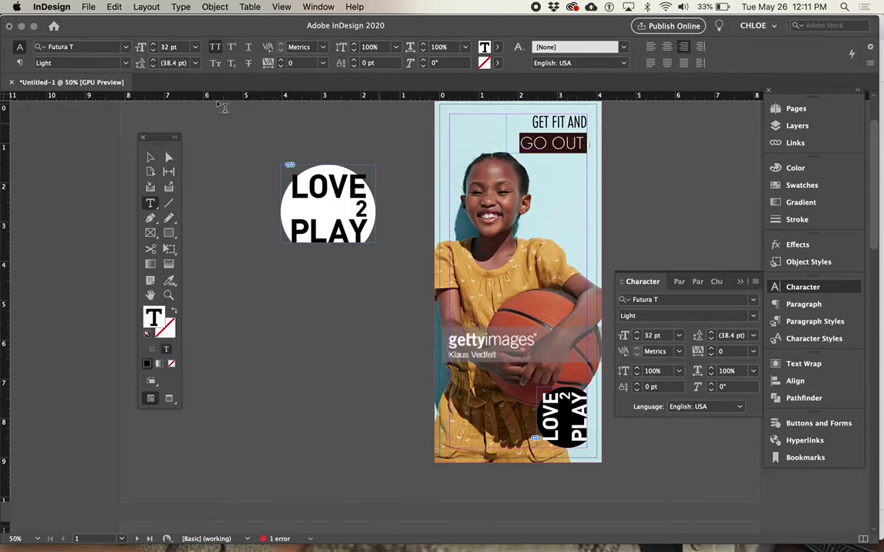
pyautogui.press('Escape')
pyautogui.moveTo(506, 155); pyautogui.dragTo(453, 166)
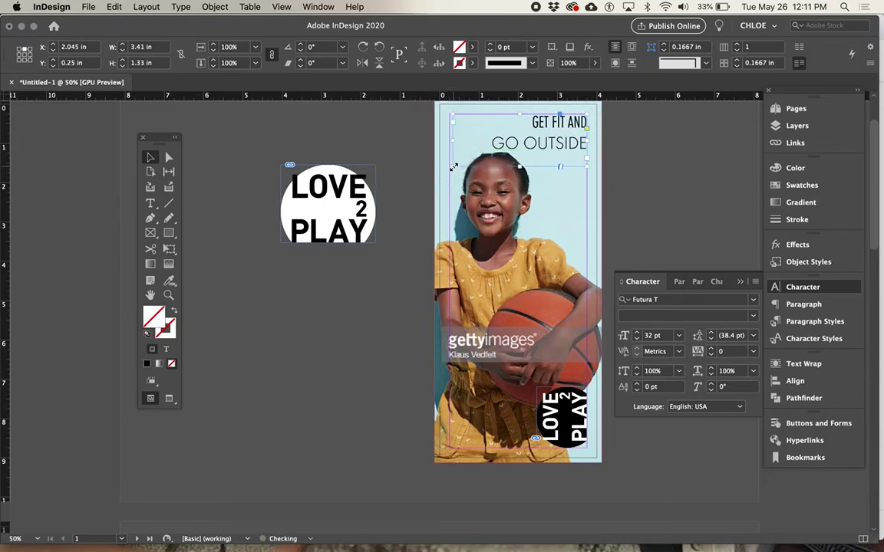
# Step: Set the tracking of the tagline's second line "GO OUTSIDE" to 130
pyautogui.tripleClick(574, 143)
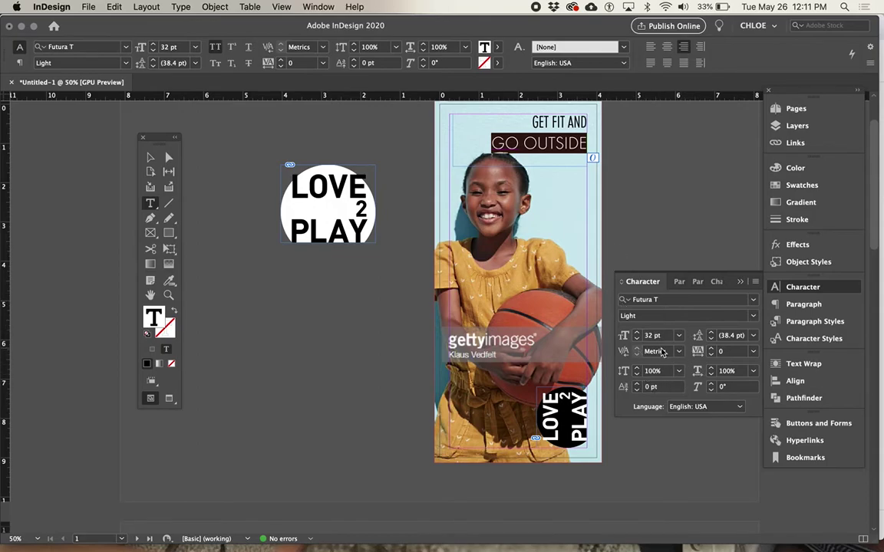
pyautogui.click(712, 350)
pyautogui.click(712, 350)
pyautogui.click(713, 350)
pyautogui.click(712, 350)
pyautogui.click(712, 350)
# Step: Set "GO OUTSIDE" to 39 pt and extend the tagline frame downward to a height of about 2.41 in
pyautogui.click(637, 333)
pyautogui.click(637, 333)
pyautogui.click(636, 333)
pyautogui.click(637, 333)
pyautogui.click(637, 333)
pyautogui.click(637, 333)
pyautogui.click(637, 333)
pyautogui.click(637, 333)
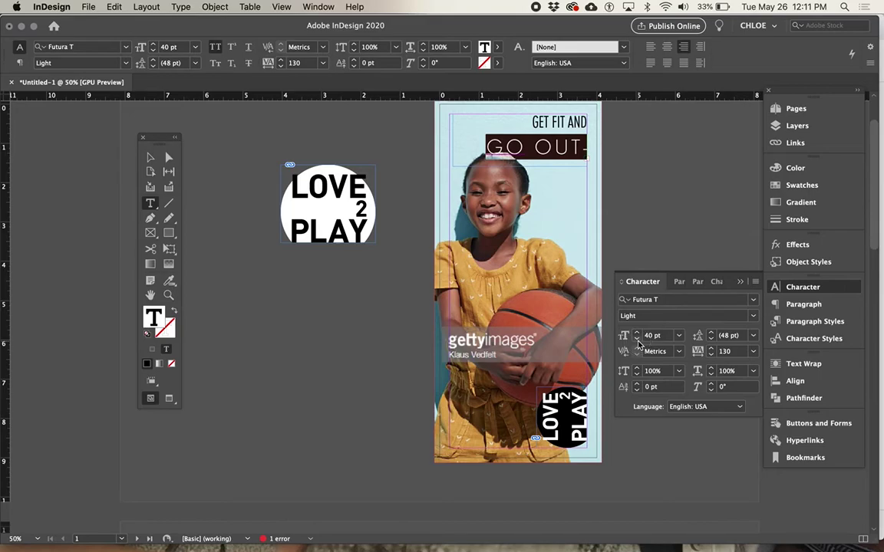
pyautogui.click(637, 341)
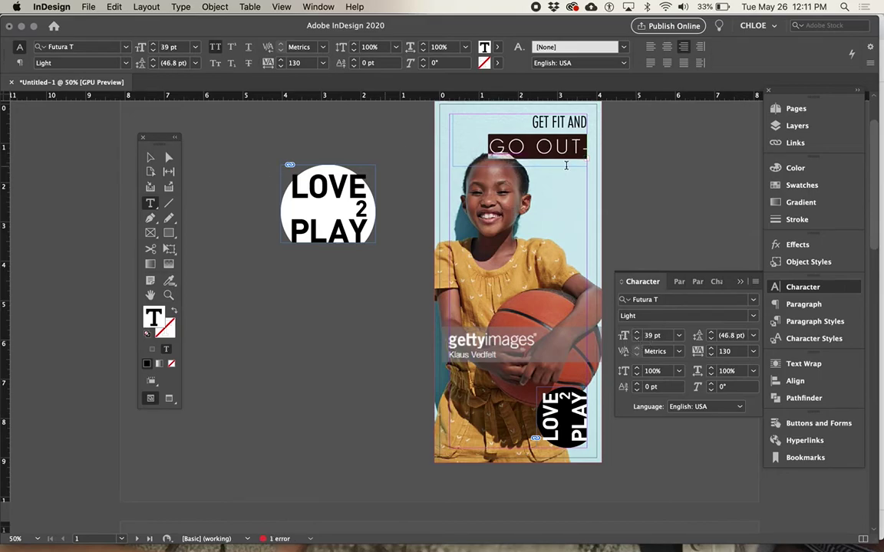
pyautogui.press('Escape')
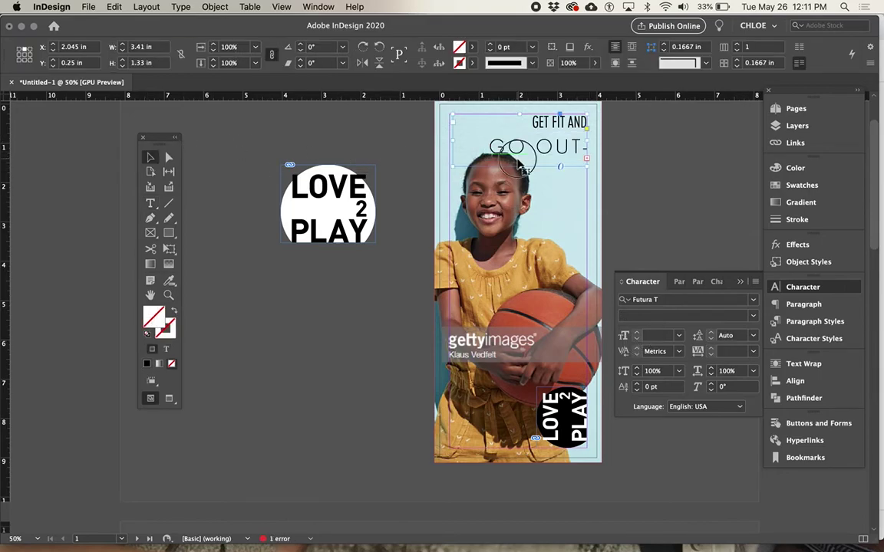
pyautogui.moveTo(522, 167); pyautogui.dragTo(522, 209)
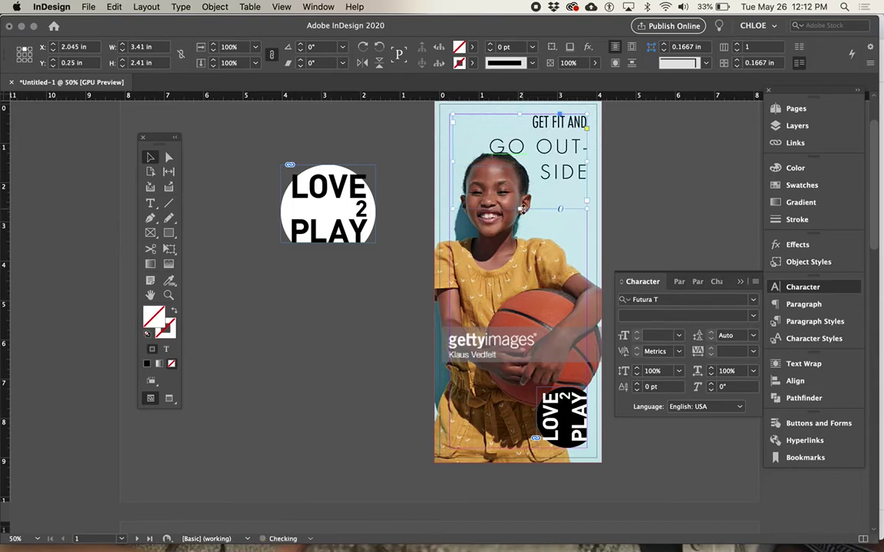
# Step: Change the tagline's first line "GET FIT AND" to the Light style at 20 pt
pyautogui.doubleClick(564, 122)
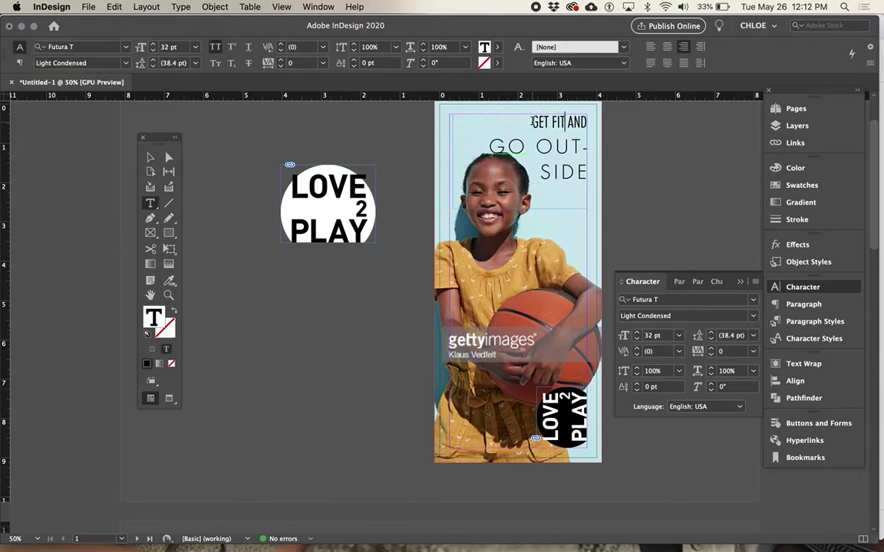
pyautogui.moveTo(531, 122); pyautogui.dragTo(591, 122)
pyautogui.click(127, 63)
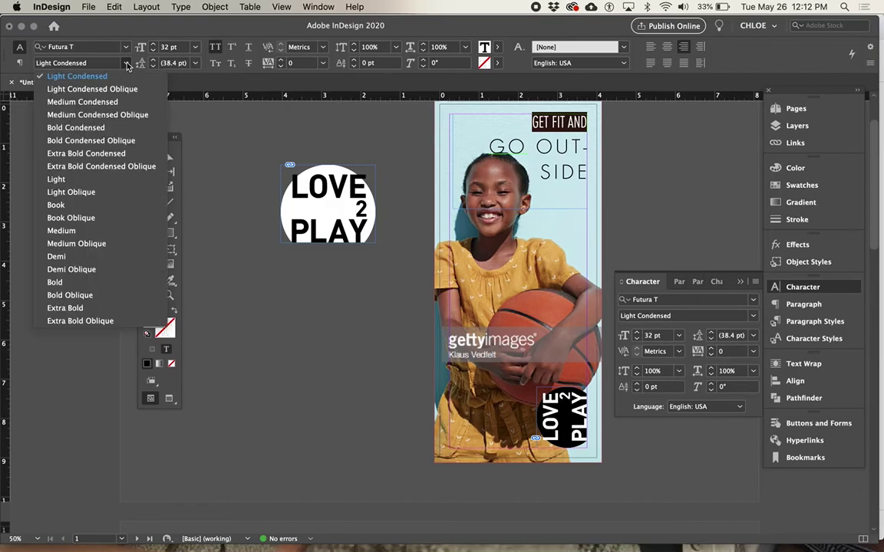
pyautogui.click(86, 179)
pyautogui.click(153, 51)
pyautogui.click(153, 51)
pyautogui.click(152, 50)
pyautogui.click(153, 51)
pyautogui.click(153, 51)
pyautogui.click(152, 50)
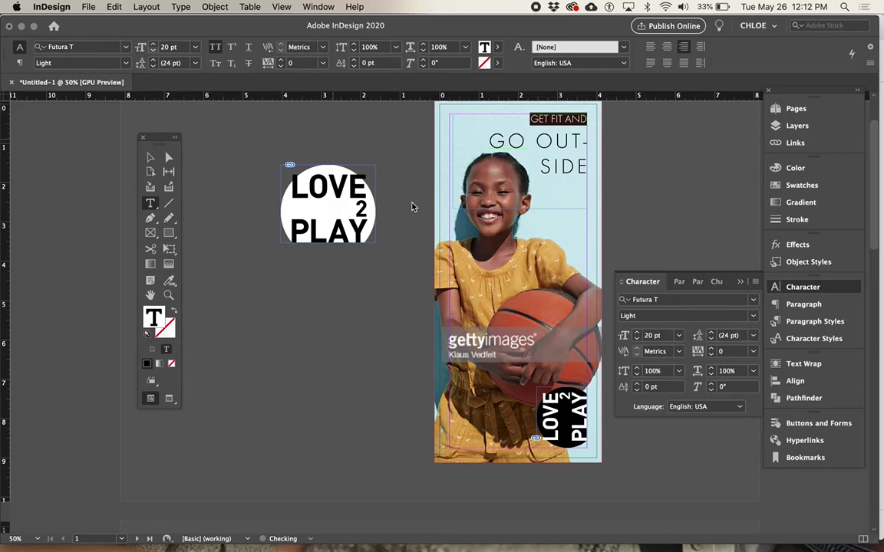
# Step: Widen the tracking of the tagline's first line "GET FIT AND" to 560
pyautogui.click(711, 349)
pyautogui.click(711, 349)
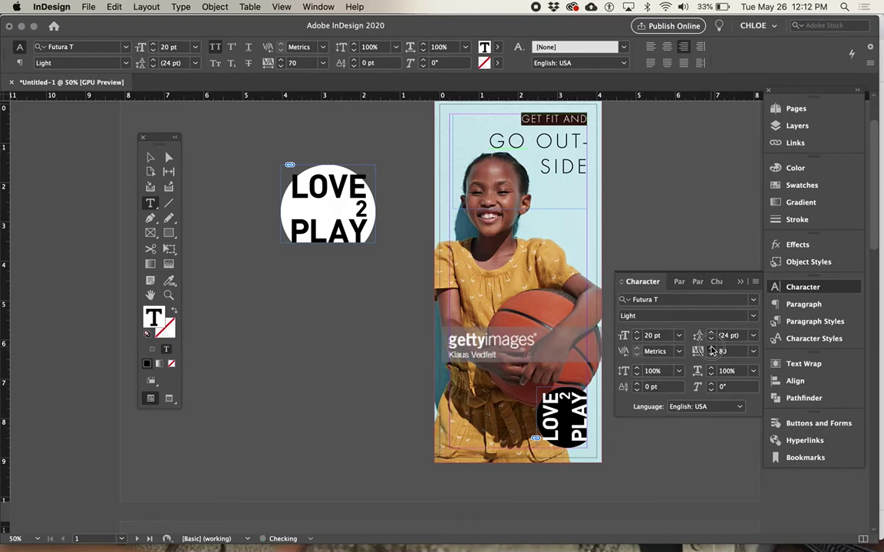
pyautogui.click(711, 349)
pyautogui.click(712, 349)
pyautogui.click(712, 349)
pyautogui.click(711, 349)
pyautogui.click(711, 348)
pyautogui.click(712, 348)
pyautogui.click(712, 348)
pyautogui.click(711, 348)
pyautogui.click(711, 349)
pyautogui.click(711, 349)
pyautogui.click(712, 348)
pyautogui.click(711, 349)
pyautogui.click(712, 348)
pyautogui.click(712, 348)
pyautogui.click(711, 348)
pyautogui.click(711, 348)
pyautogui.click(712, 349)
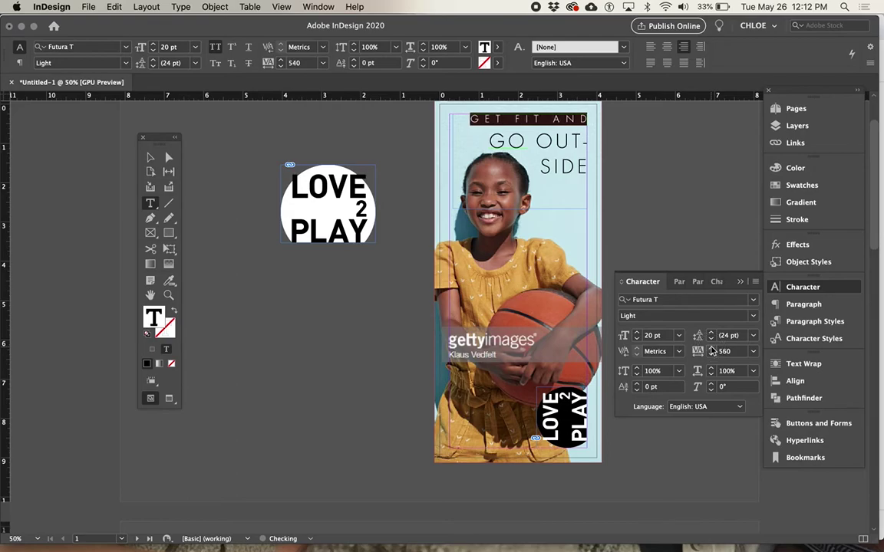
# Step: Tighten the leading of the tagline's "GO OUTSIDE" lines to 37 pt
pyautogui.moveTo(488, 141); pyautogui.dragTo(605, 180)
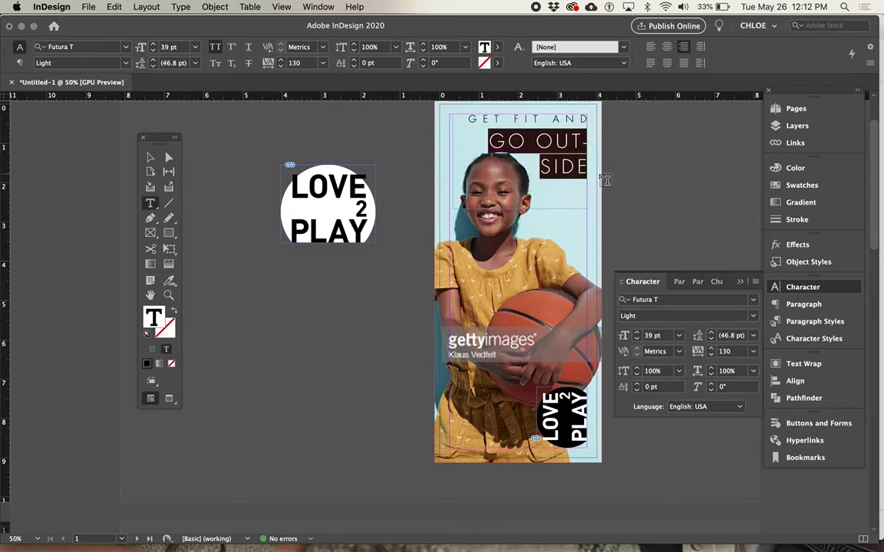
pyautogui.click(712, 339)
pyautogui.click(712, 340)
pyautogui.click(712, 340)
pyautogui.click(713, 340)
pyautogui.click(712, 340)
pyautogui.click(712, 340)
pyautogui.click(712, 340)
pyautogui.click(712, 340)
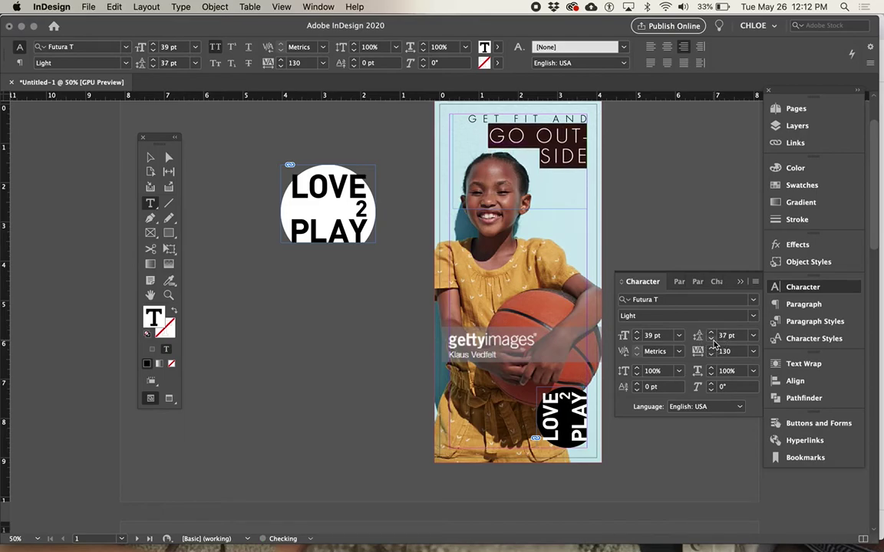
# Step: Deselect the tagline frame and examine the cover layout in Preview mode
pyautogui.click(150, 158)
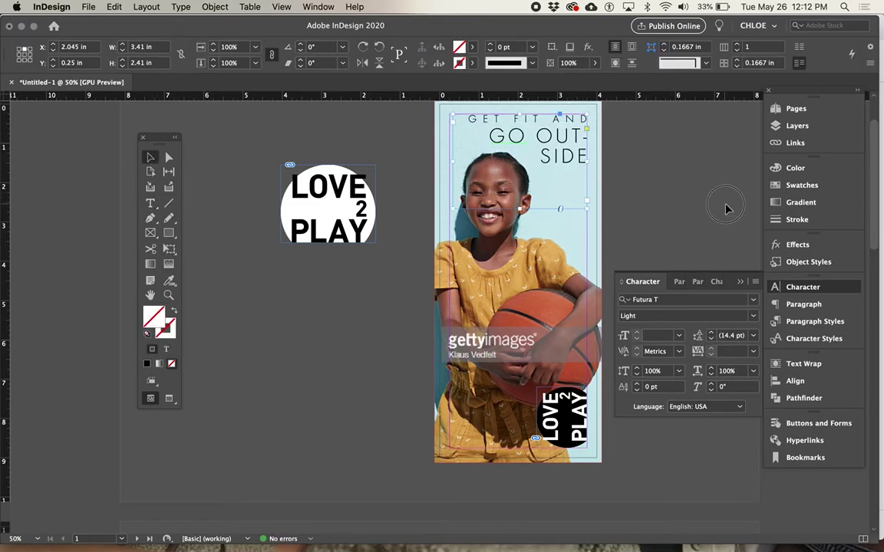
pyautogui.click(652, 183)
pyautogui.press('w')
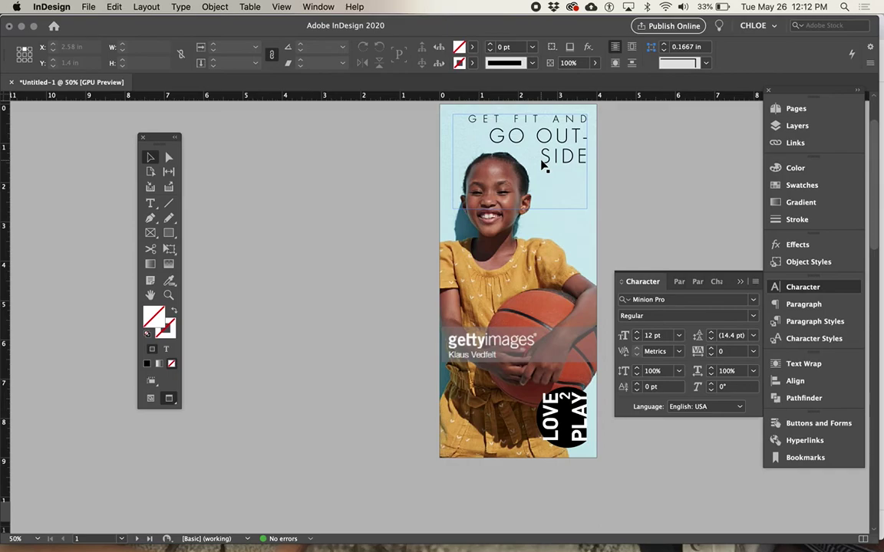
pyautogui.press('super+shift+a')
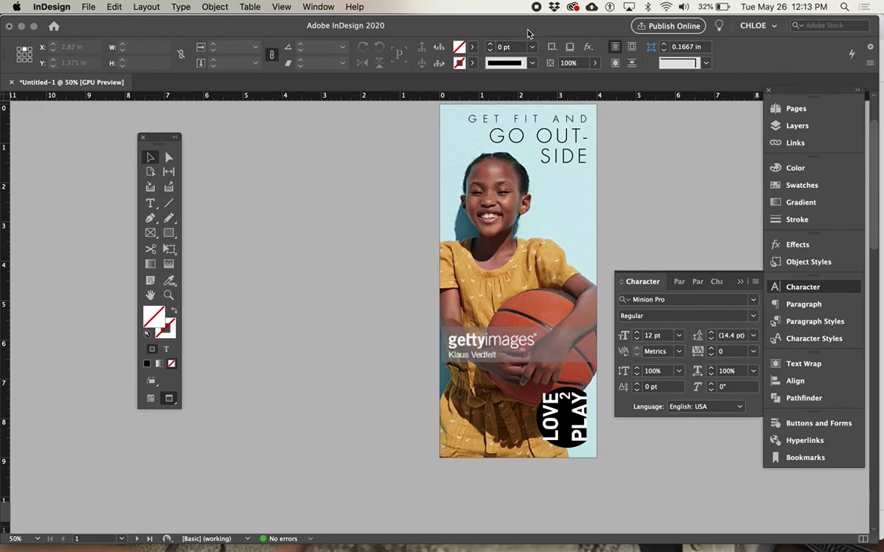
# Step: Switch to Chrome and review the Centre Spread text in the brochure's copy deck
pyautogui.press('super+Tab')
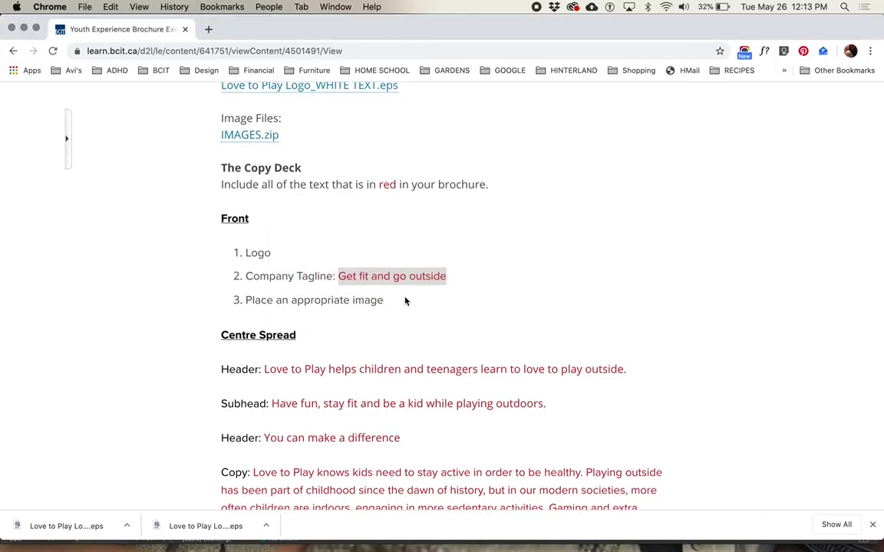
pyautogui.scroll(-2, 214, 279)
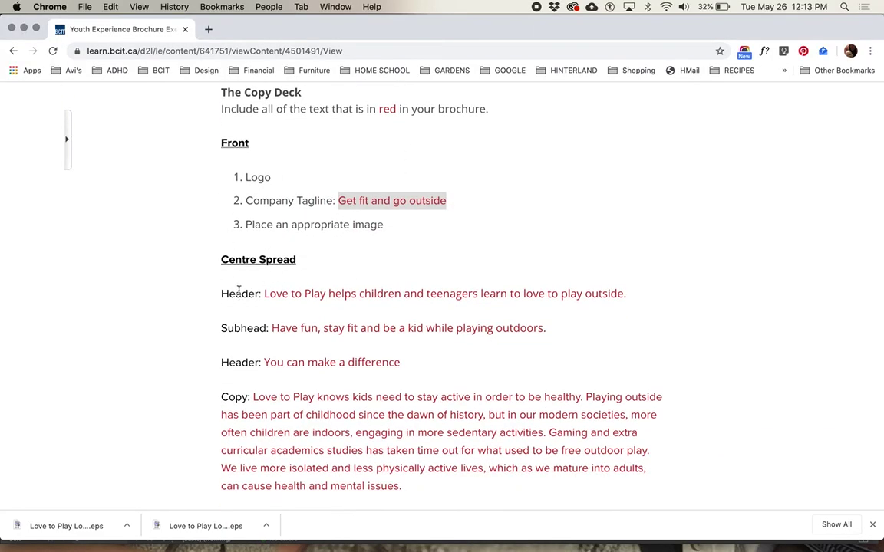
pyautogui.click(235, 292)
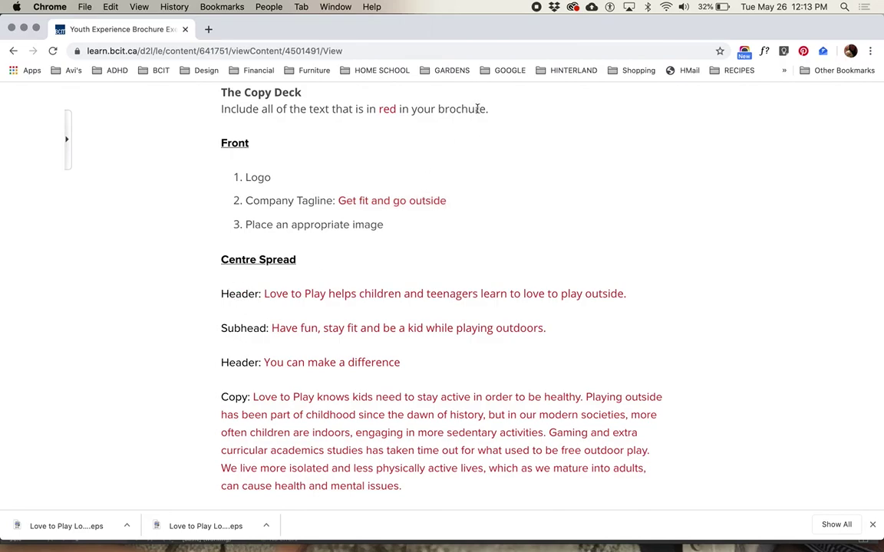